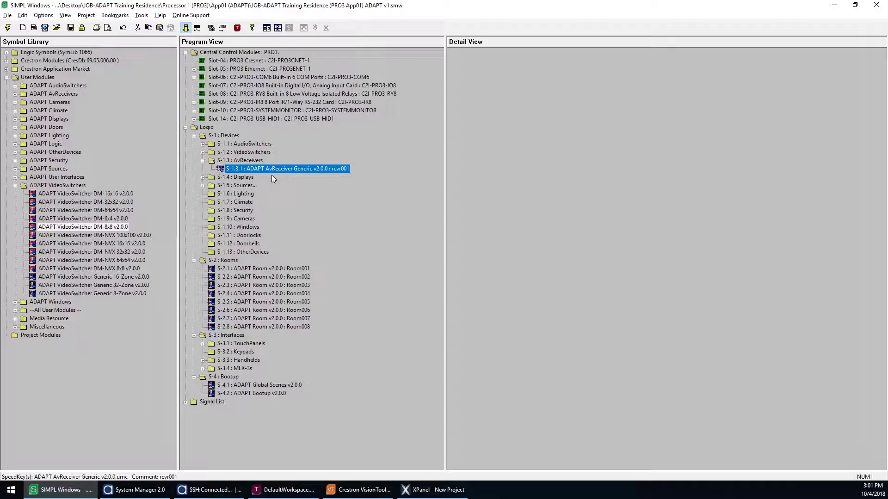
- Compare the second receiver entry in System Manager with the AvReceivers and Rooms modules in the SIMPL Windows program
click(138, 490)
click(168, 137)
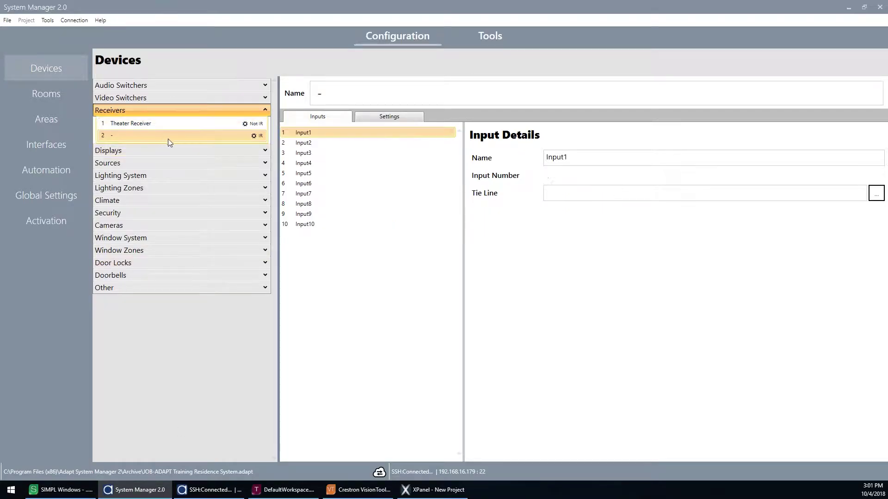
key(alt+Tab)
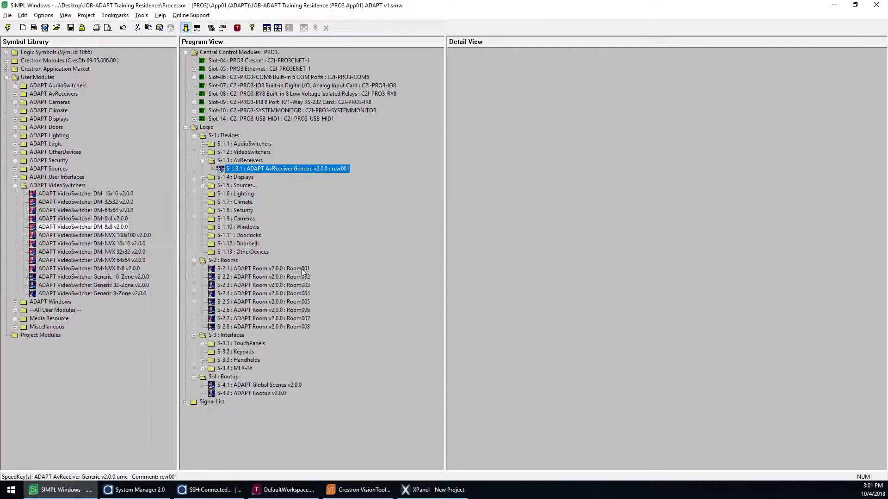
drag(301, 272, 303, 331)
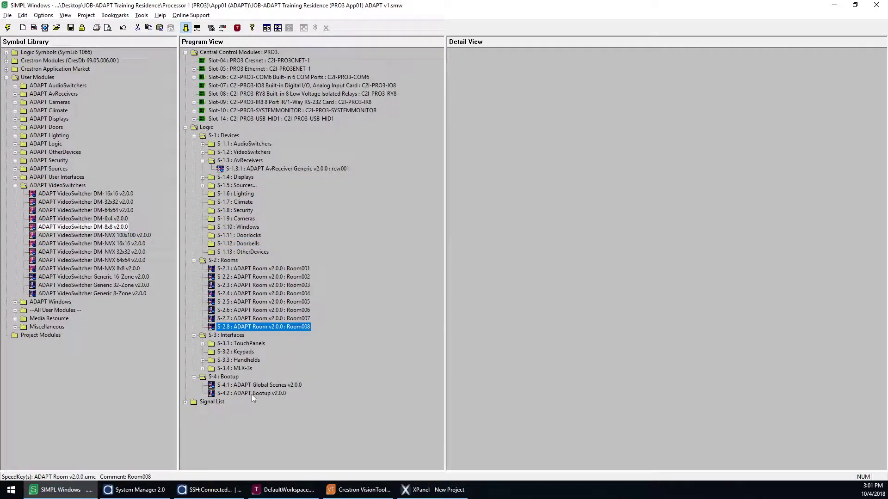
- Switch to the SSH console and examine the messages about missing AVReceiver and AVInput modules, including the receiver module's ID
click(210, 489)
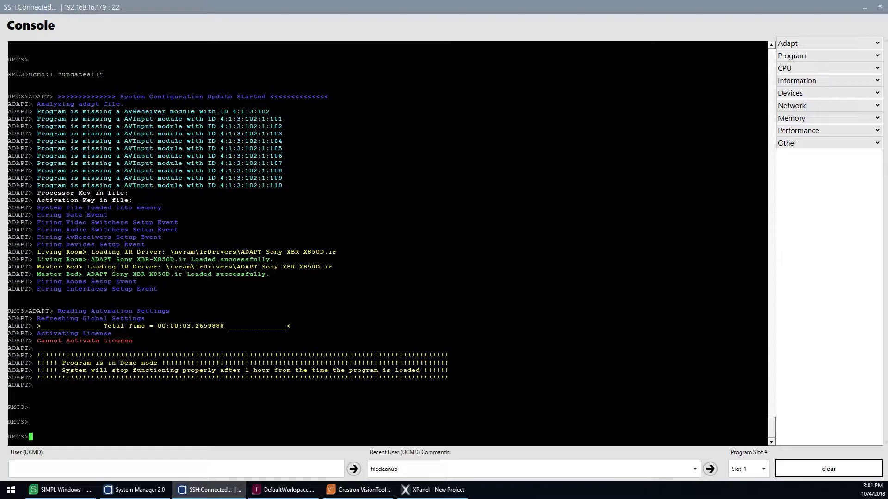
drag(287, 186, 9, 111)
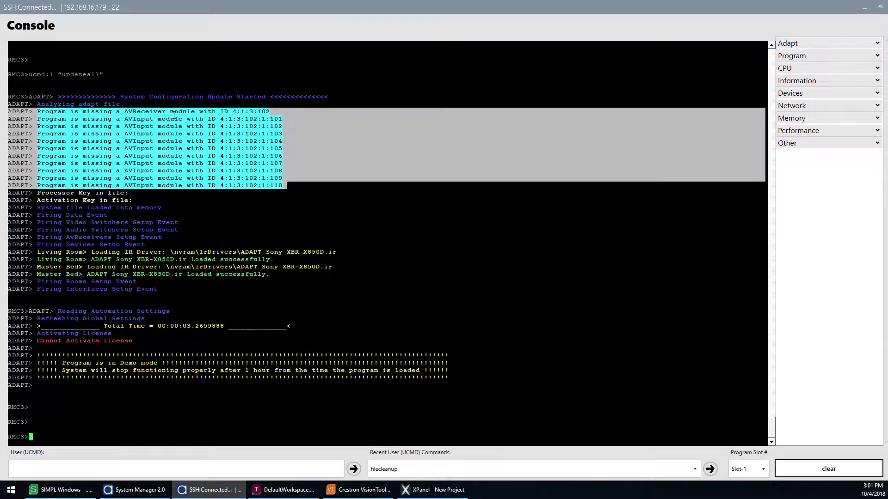
click(169, 115)
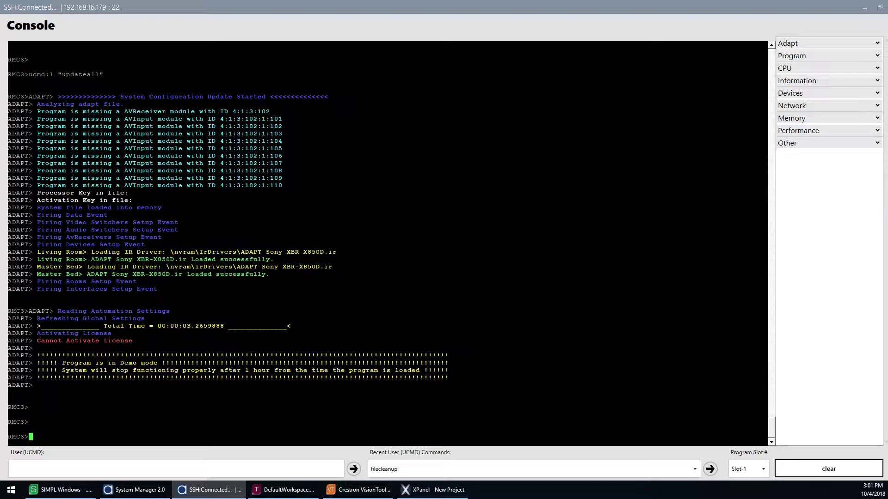
drag(232, 111, 270, 112)
- Switch to System Manager and load JOB-ADAPT Training Residence System.adapt from the controller
mouse_move(135, 489)
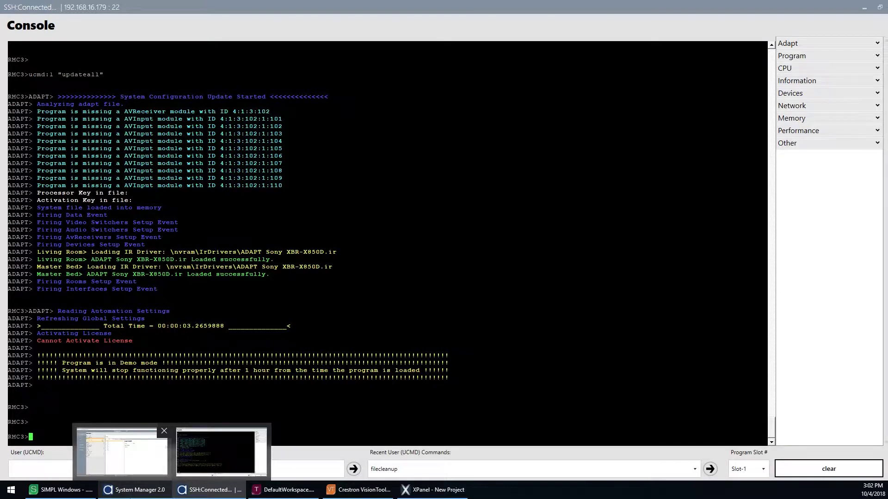
click(122, 452)
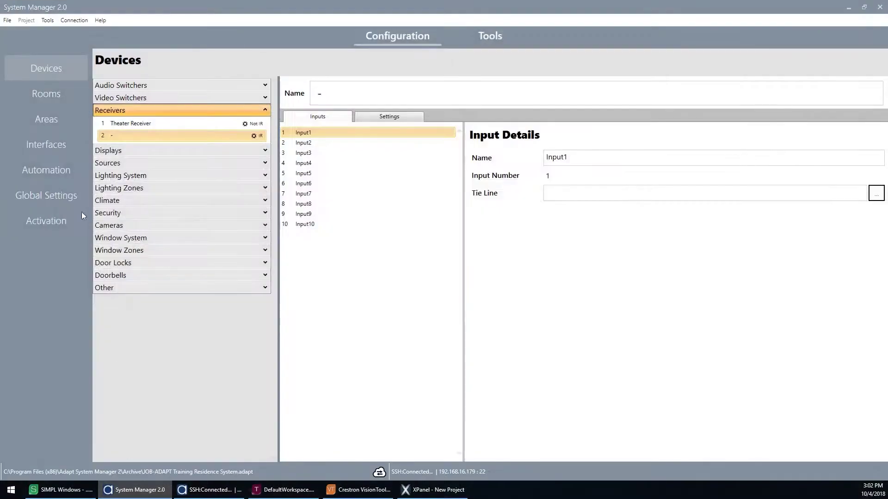
click(8, 20)
click(29, 47)
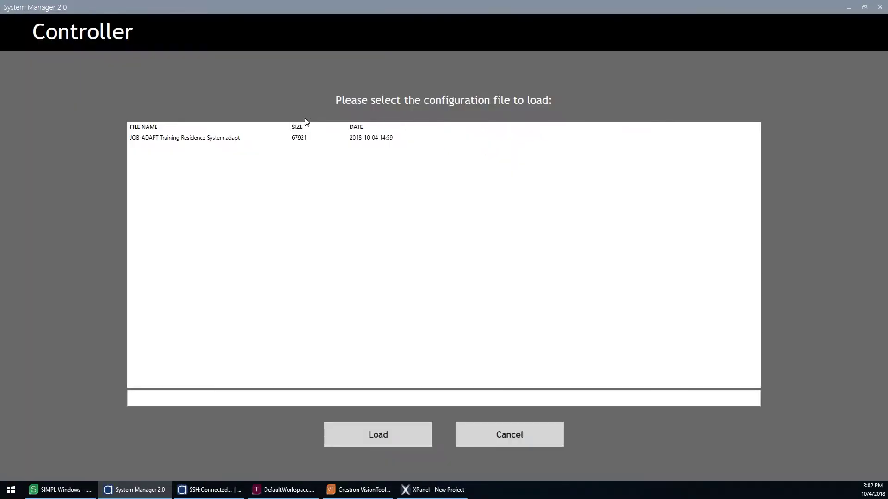
click(282, 141)
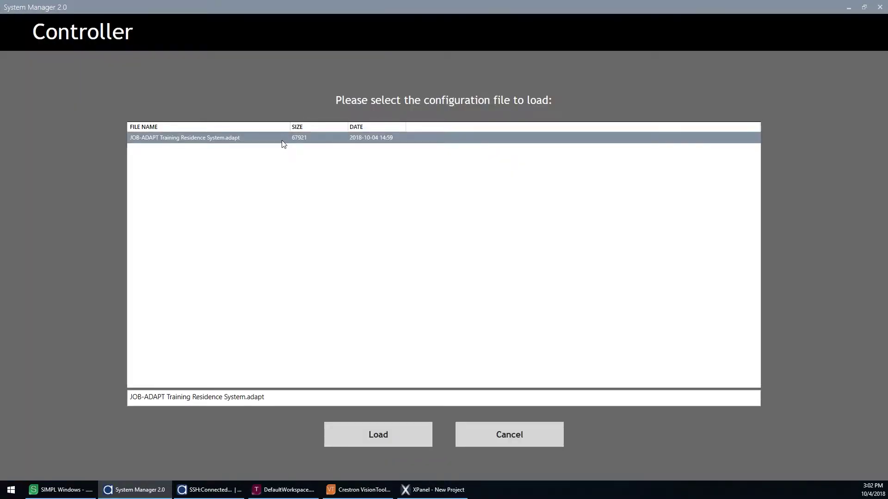
double_click(283, 141)
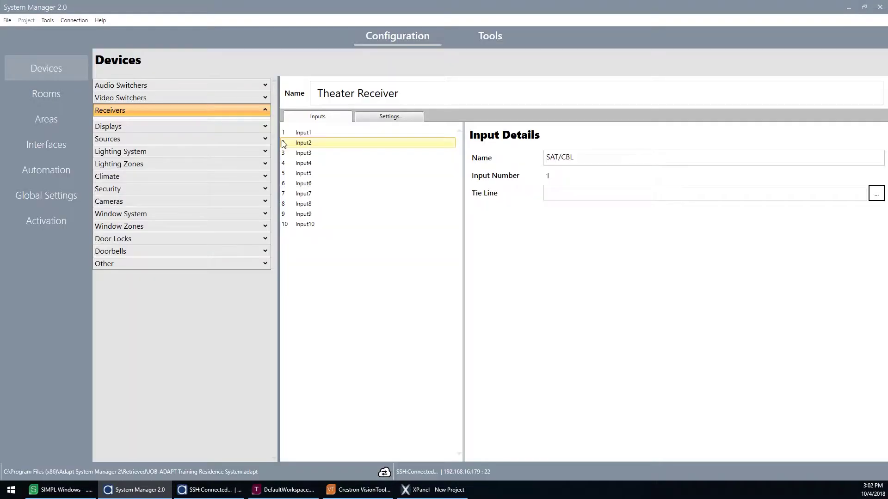
- Inspect the second receiver entry under Devices and check the Rooms list in the retrieved configuration
click(44, 93)
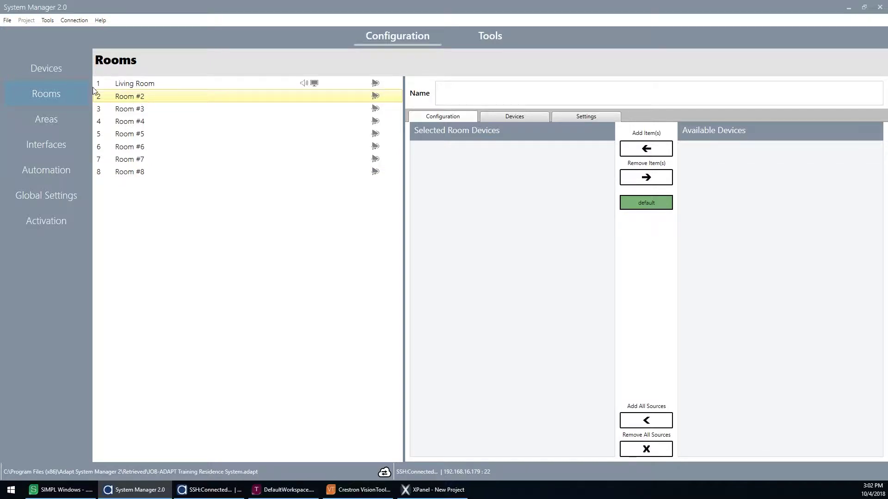
click(56, 70)
click(138, 135)
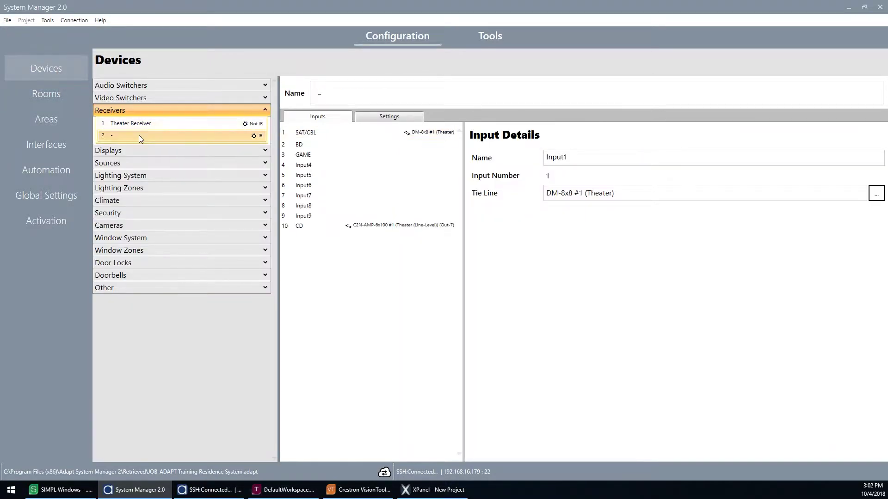
click(48, 94)
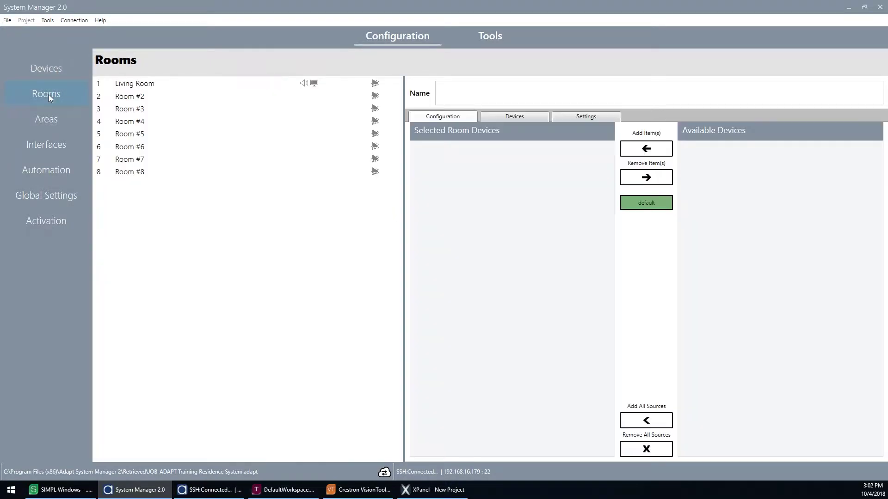
click(51, 62)
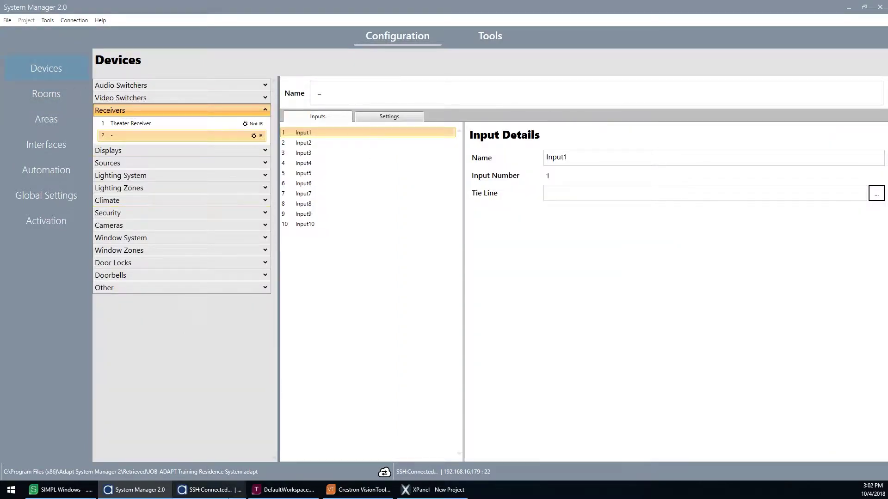
- Run the user command filecleanup for Slot-1 in the SSH console and review the list of removed modules
mouse_move(209, 490)
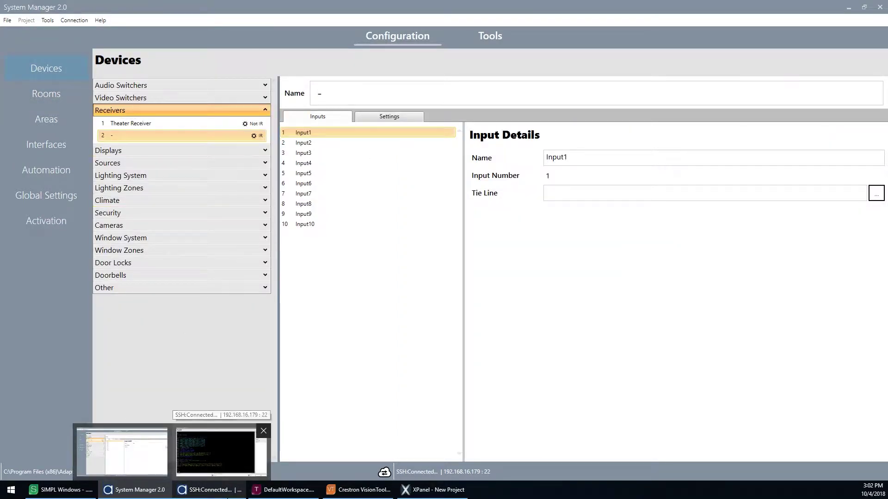
click(220, 447)
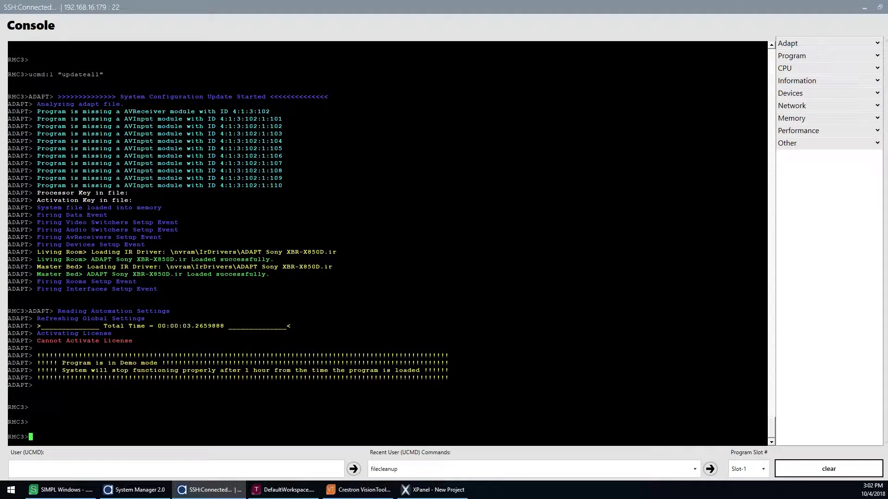
drag(10, 112, 287, 185)
click(75, 468)
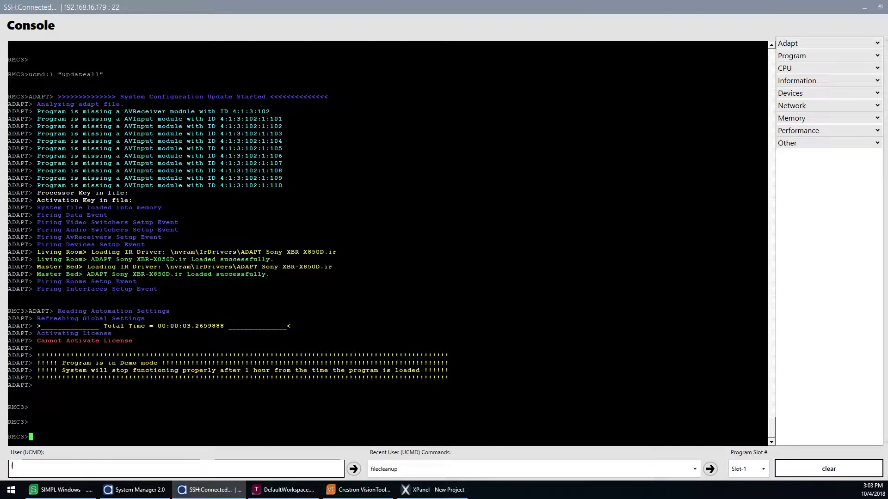
text(filecleanup)
key(Return)
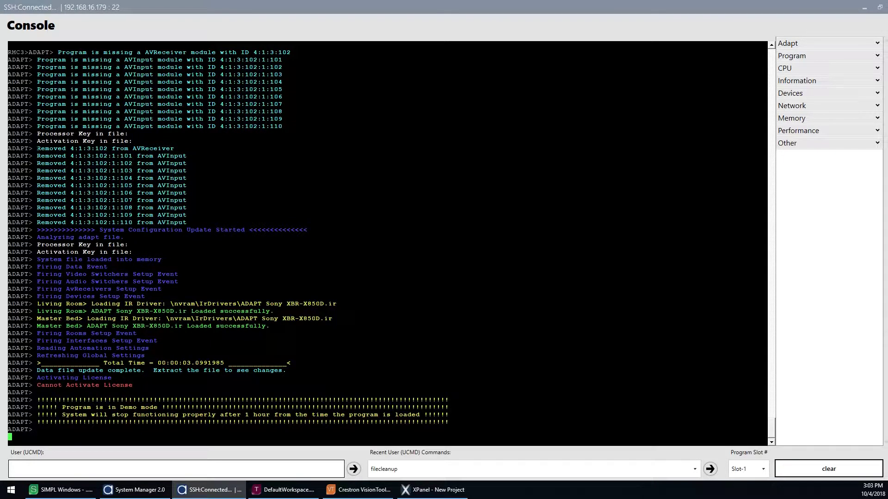
drag(8, 147, 185, 223)
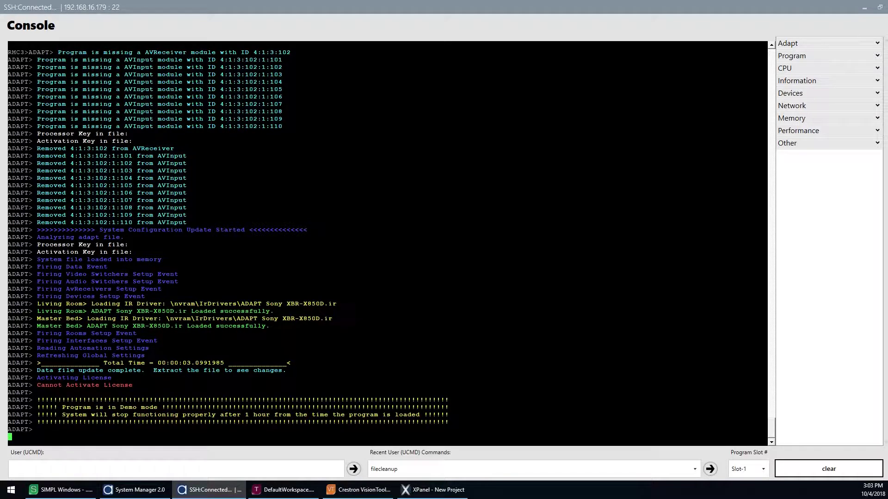
drag(291, 370, 148, 371)
- Return to System Manager and reload the cleaned JOB-ADAPT Training Residence System.adapt from the controller
click(134, 489)
click(7, 20)
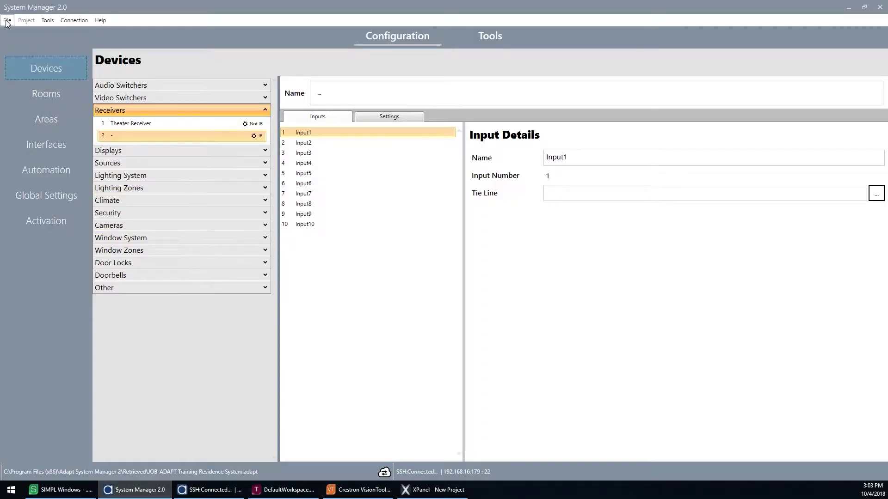
click(74, 47)
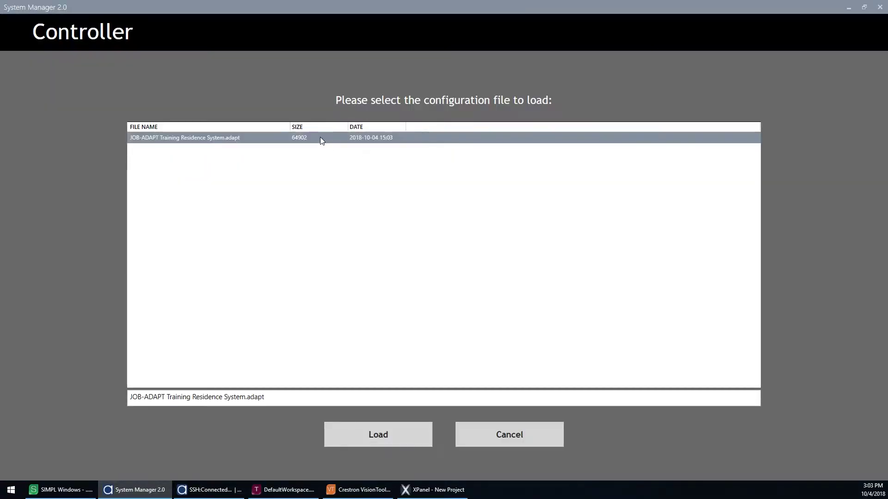
double_click(320, 137)
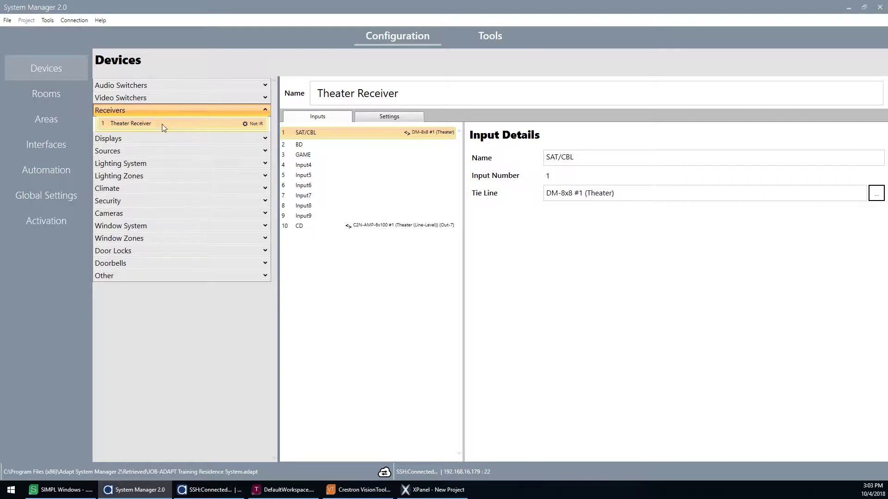
- Rename room 2 as Master Bed and room 3 as Master Bath in the Rooms list
click(53, 98)
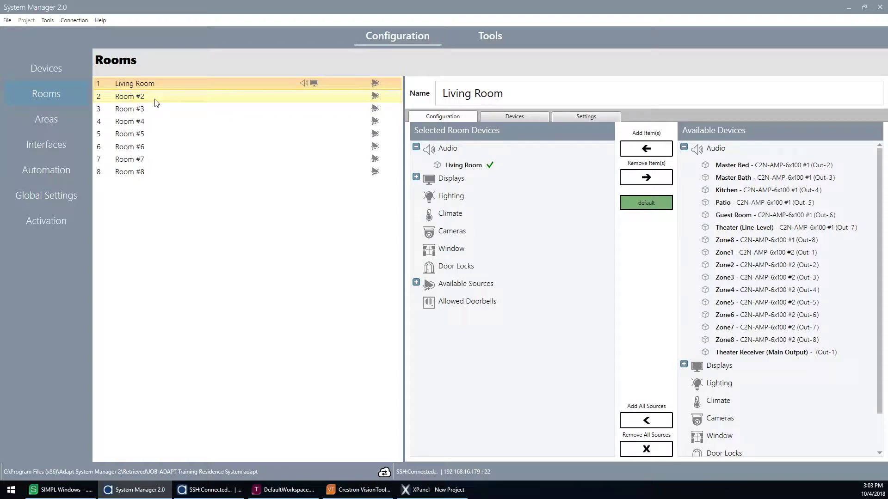
click(184, 100)
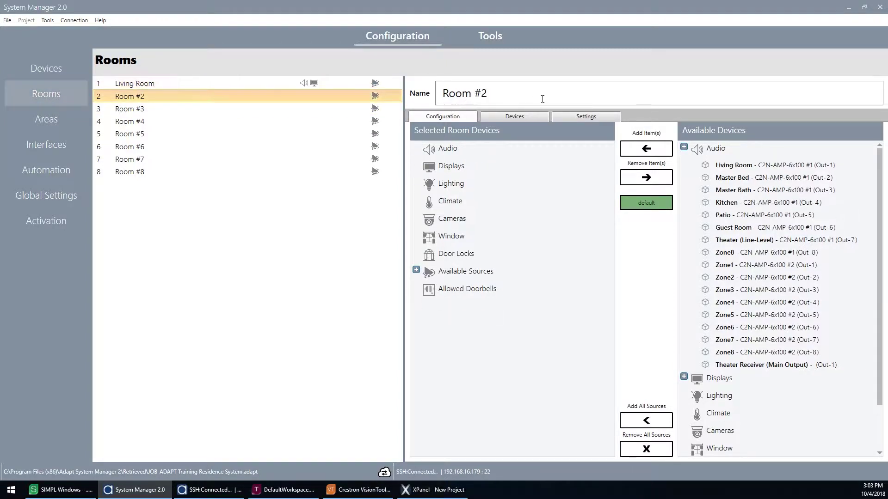
click(541, 95)
text(Master)
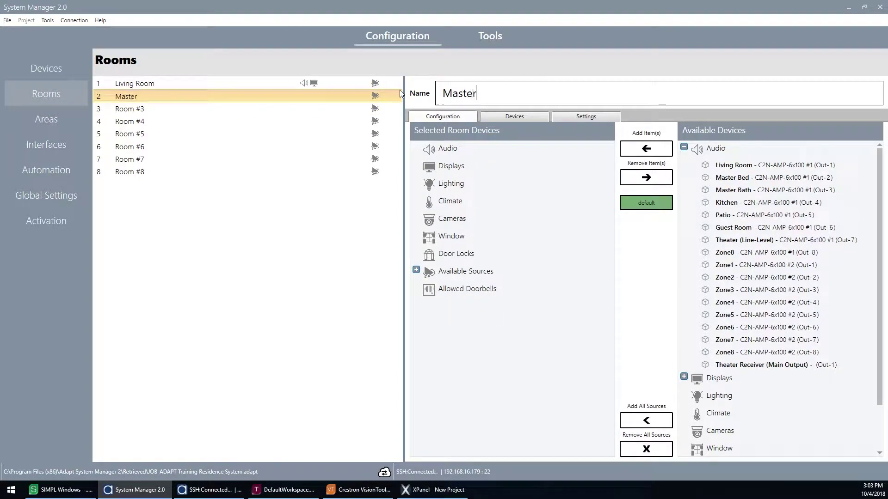
text( Bed)
key(Return)
text(Maser)
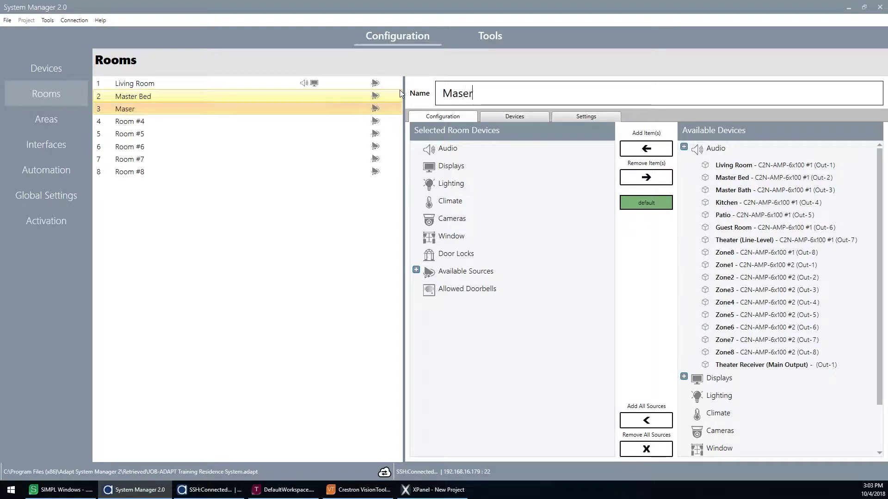
key(BackSpace)
key(BackSpace)
text(ter Bath)
key(Return)
- Rename rooms 4 through 8 as Kitchen, Patio, Guest, Theater and (Room #8)
text(Kitchen)
key(Return)
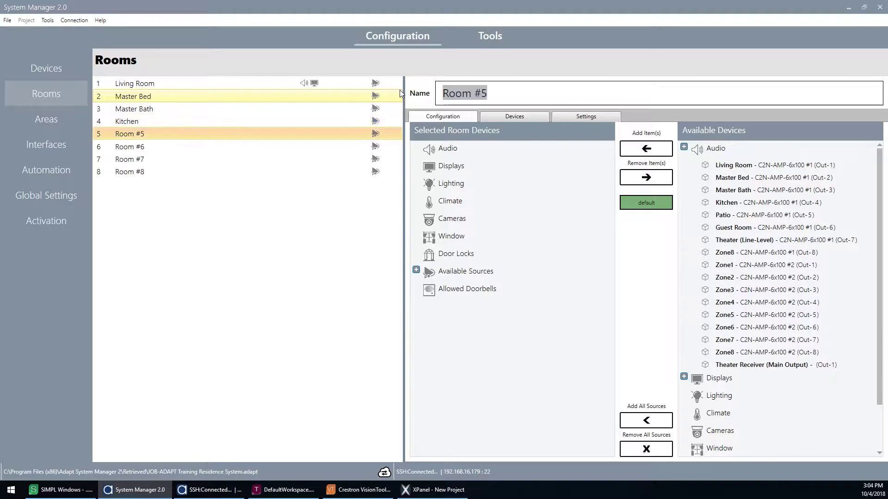
text(Patio)
key(Return)
text(Guest)
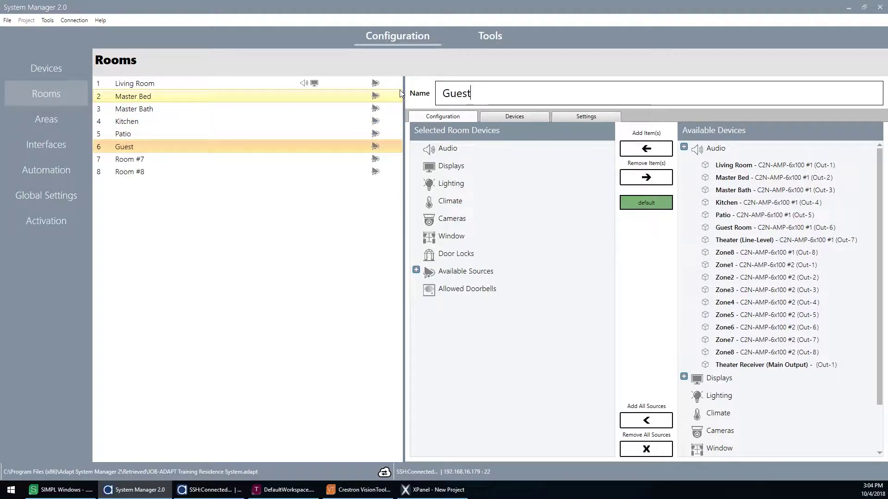
key(Return)
text(Theater)
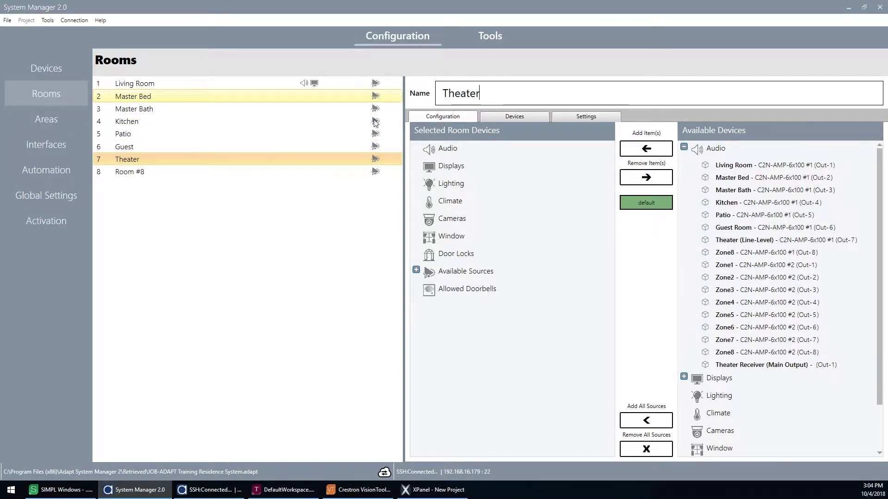
key(Return)
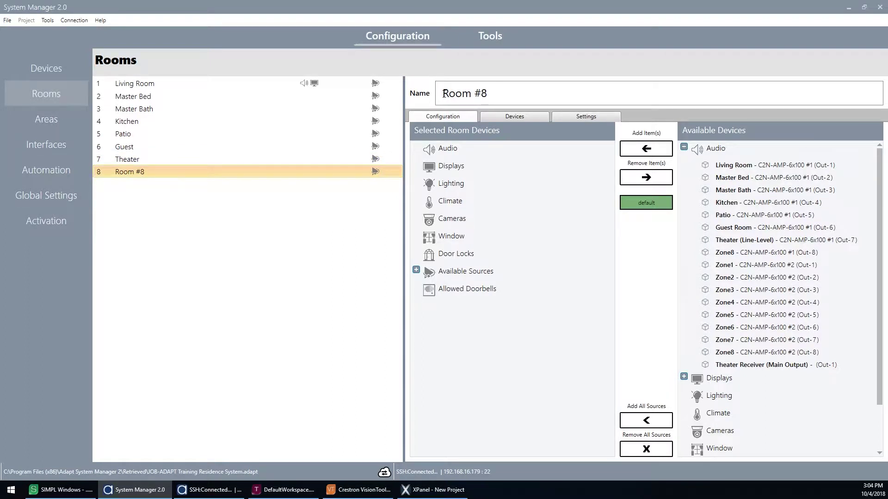
text(()
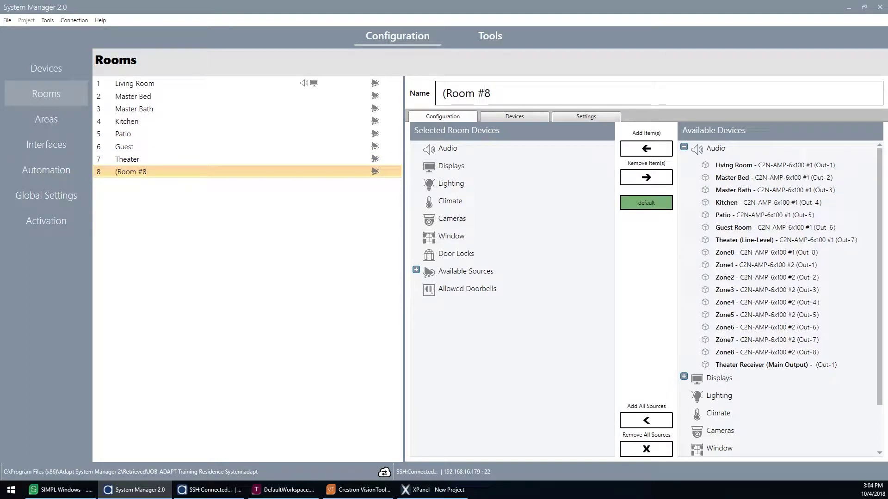
text())
- Assign the Master Bed audio output of C2N-AMP-6x100 #1 (Out-2) to the Master Bed room
click(319, 96)
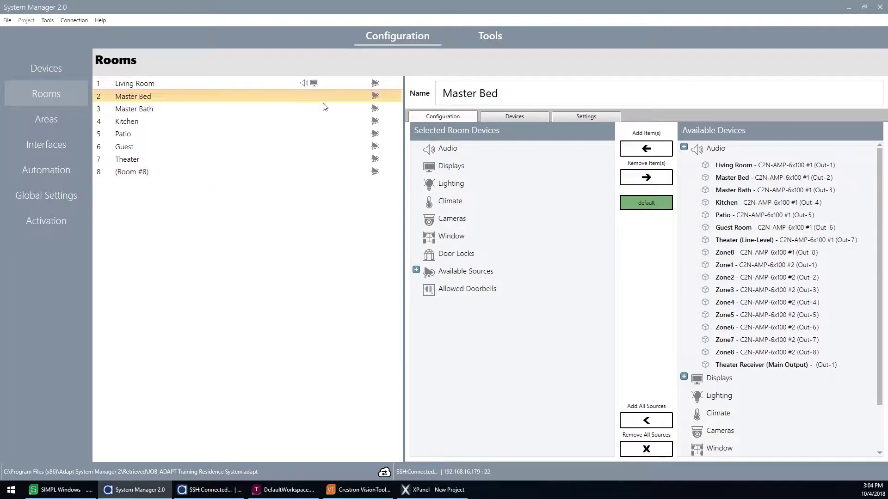
click(754, 179)
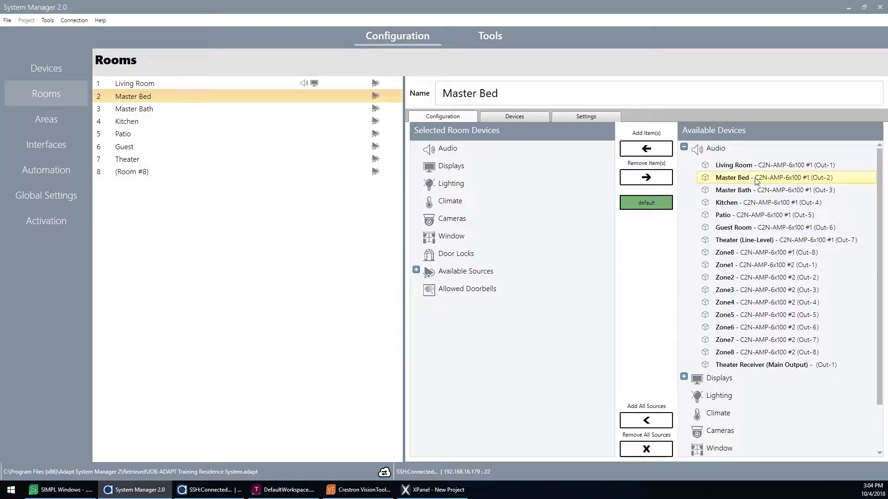
double_click(755, 180)
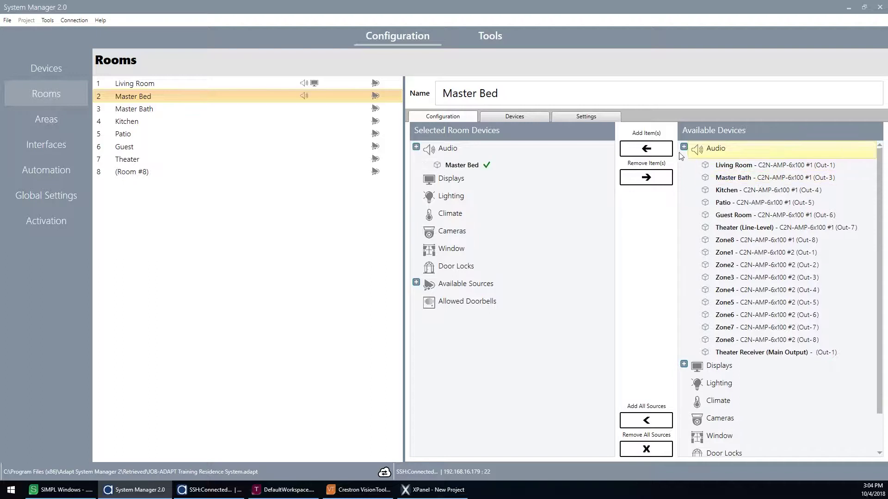
- Assign the Master Bed display to the Master Bed room
click(684, 147)
click(684, 165)
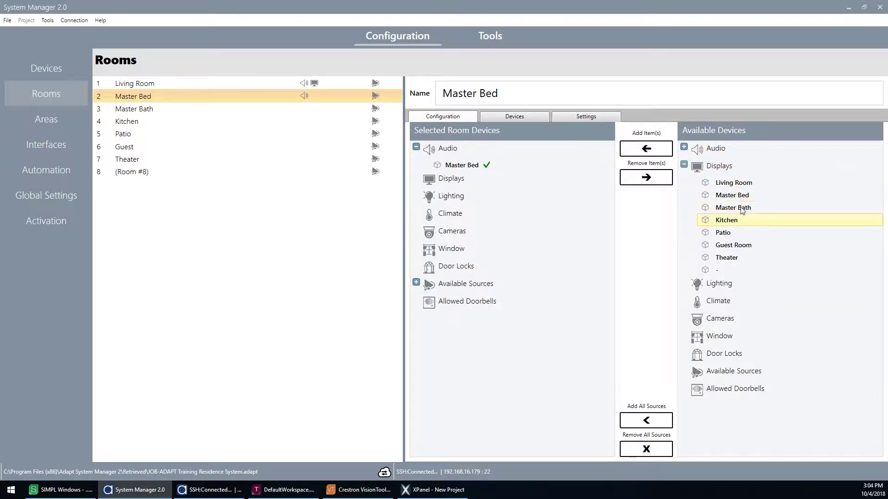
double_click(733, 196)
- Assign the Master Bath audio output of C2N-AMP-6x100 #1 (Out-3) and the Master Bath display to the Master Bath room
click(337, 112)
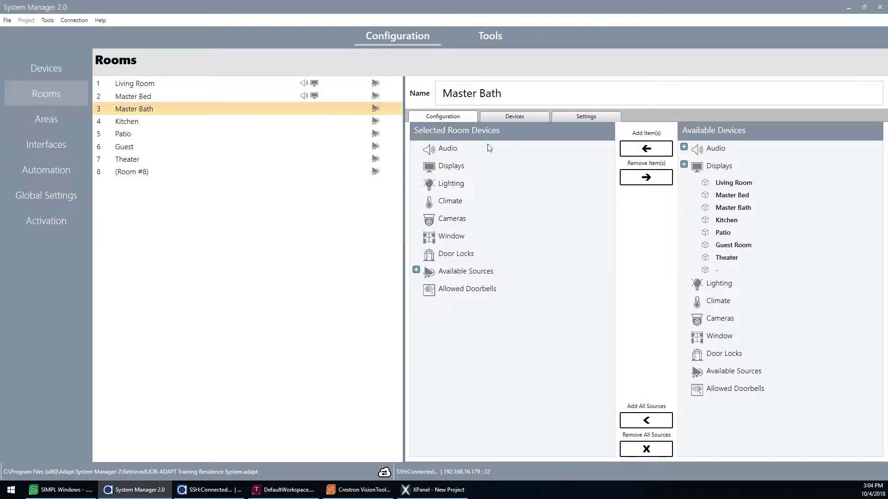
click(683, 147)
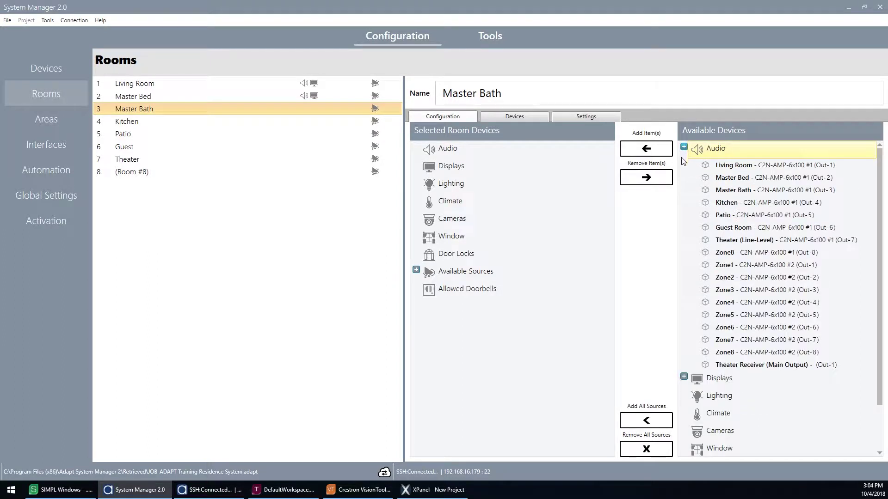
click(769, 191)
double_click(768, 192)
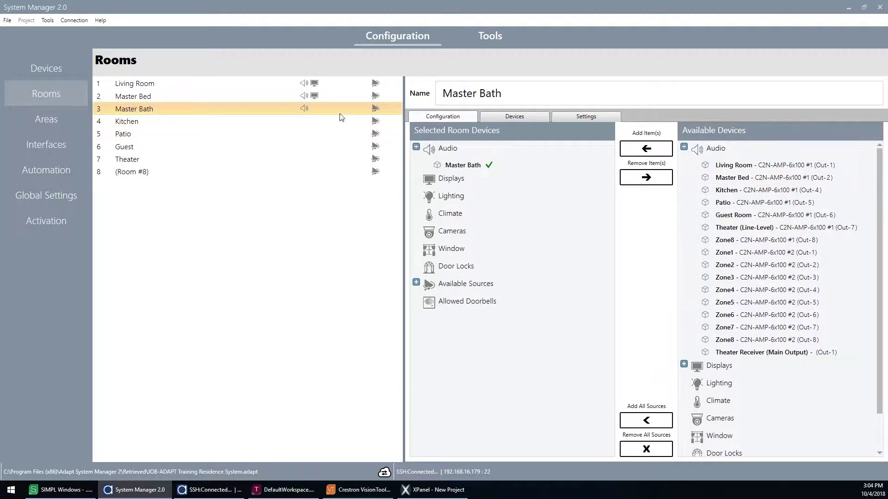
click(684, 147)
click(684, 164)
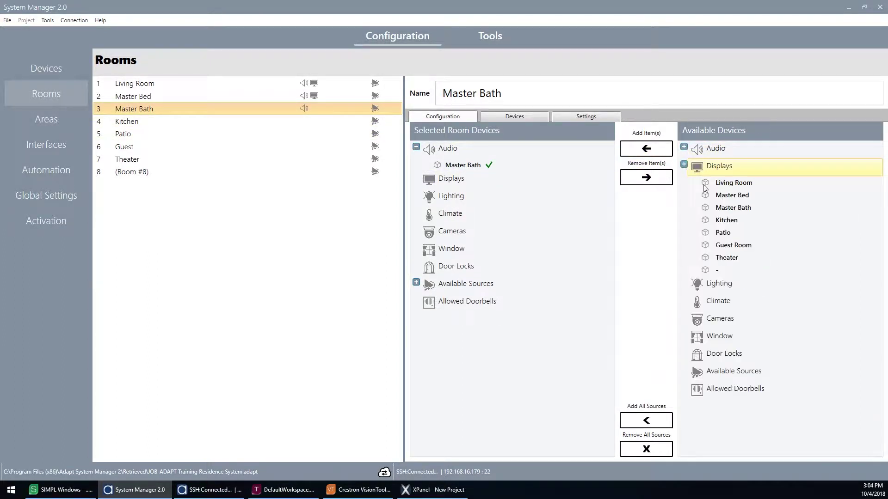
click(733, 208)
- Assign the Kitchen audio output of C2N-AMP-6x100 #1 (Out-4) and the Kitchen display to the Kitchen room
click(366, 122)
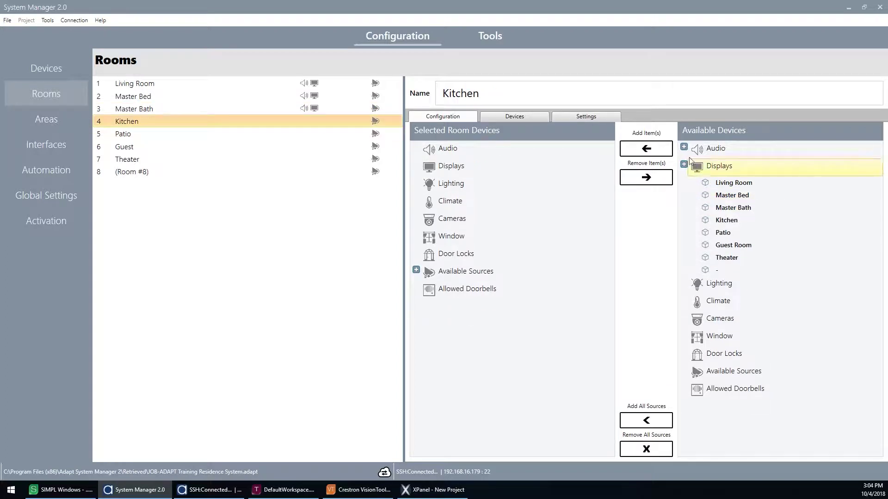
click(684, 147)
double_click(749, 202)
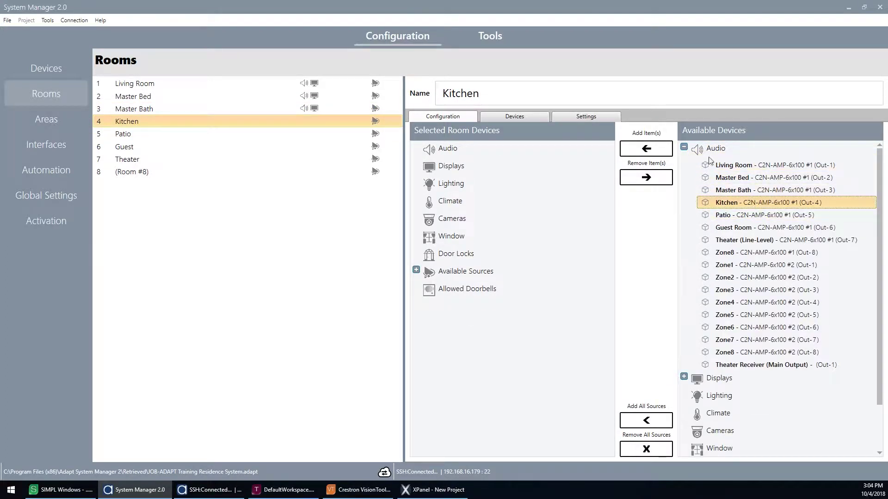
click(683, 148)
click(684, 165)
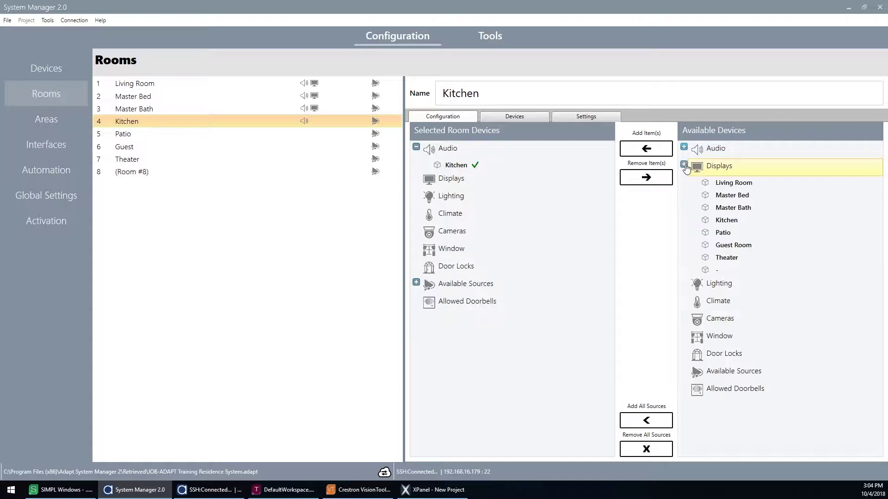
double_click(726, 220)
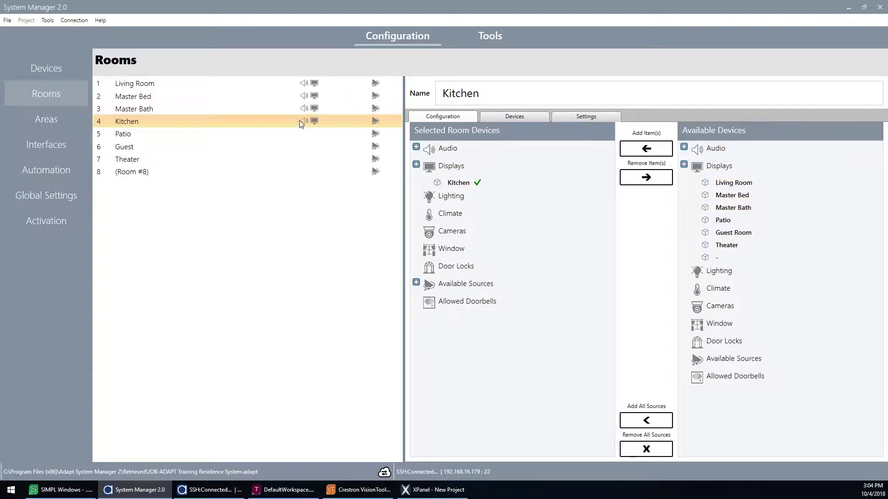
- Assign the Patio audio output of C2N-AMP-6x100 #1 (Out-5) and the Patio display to the Patio room
click(337, 136)
click(684, 147)
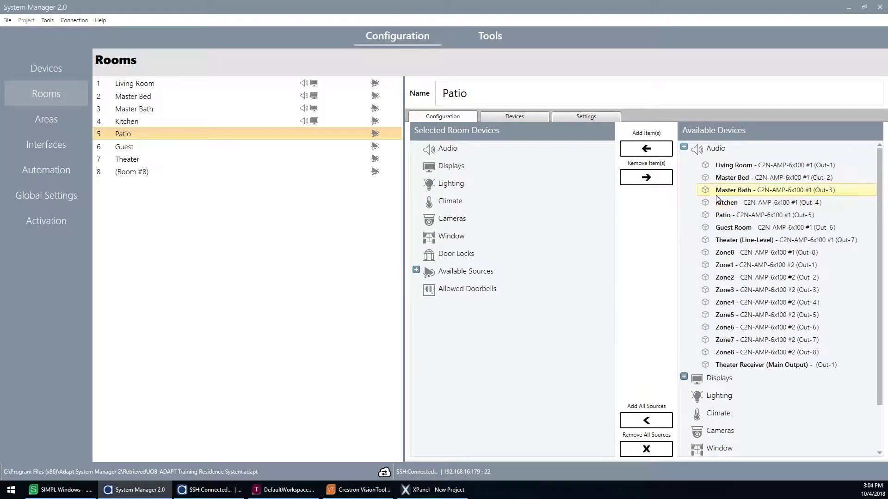
double_click(760, 220)
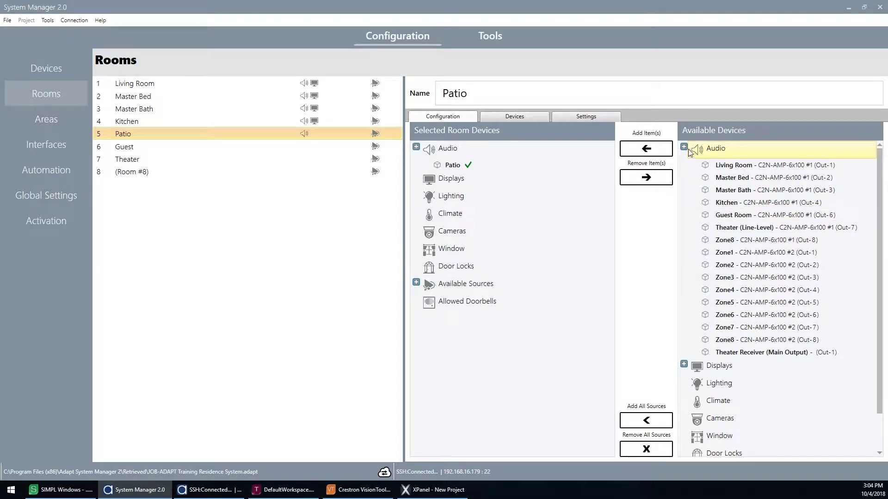
click(684, 147)
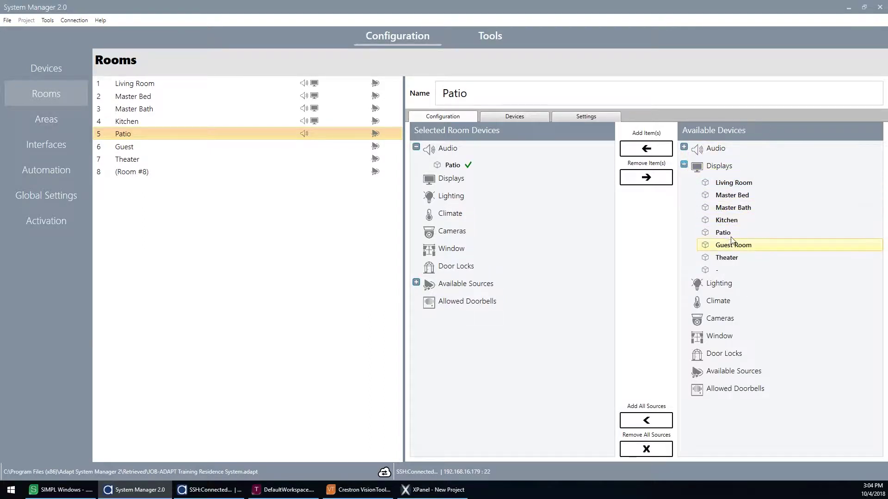
double_click(723, 233)
- Assign the Guest Room audio output of C2N-AMP-6x100 #1 (Out-6) and the Guest Room display to the Guest room
click(317, 147)
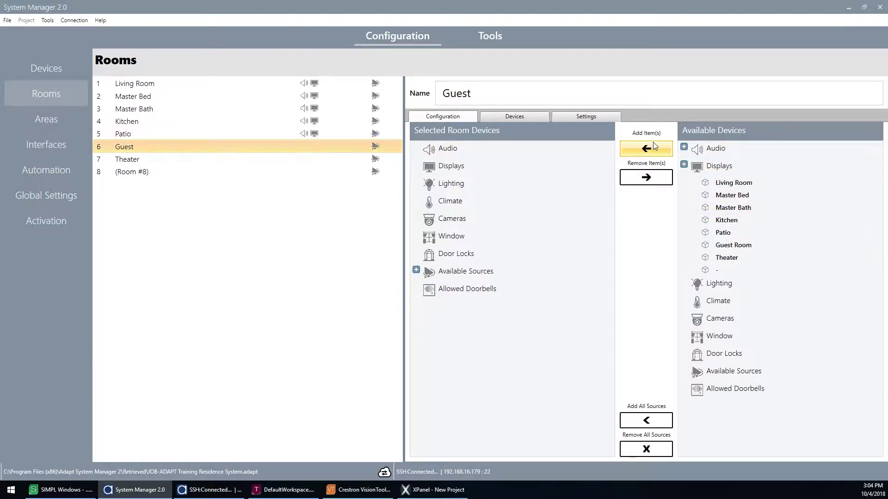
click(684, 147)
click(737, 227)
double_click(735, 228)
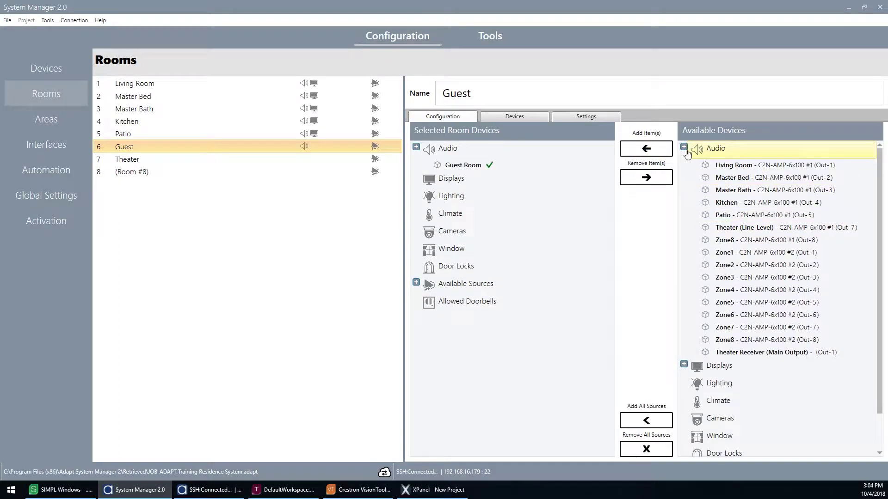
click(684, 147)
click(684, 164)
double_click(733, 245)
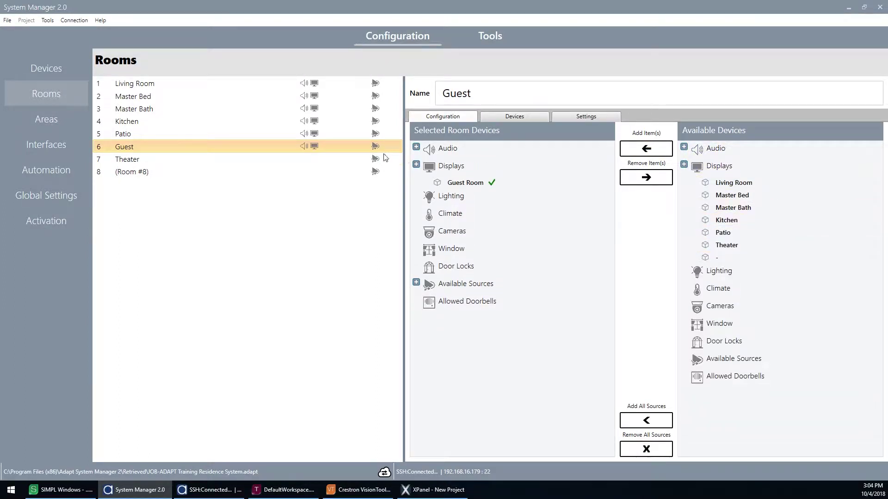
- Assign the Theater Receiver (Main Output) audio and the Theater display to the Theater room
click(355, 159)
click(684, 147)
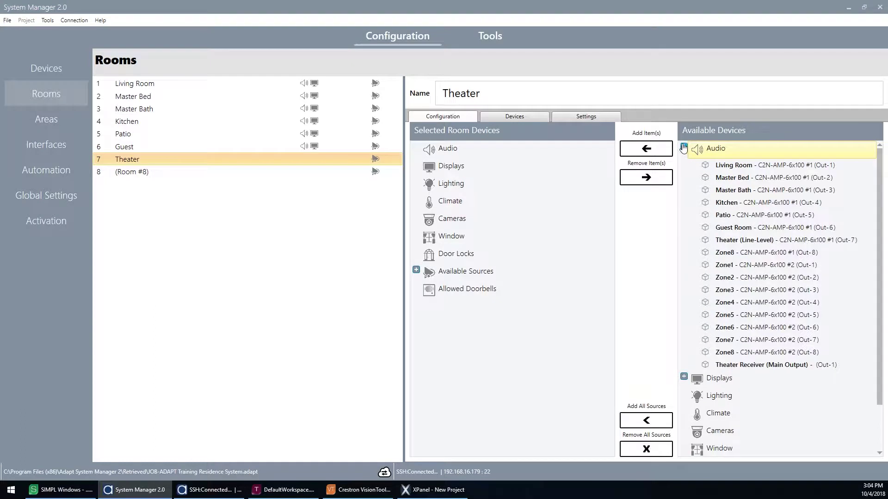
click(799, 370)
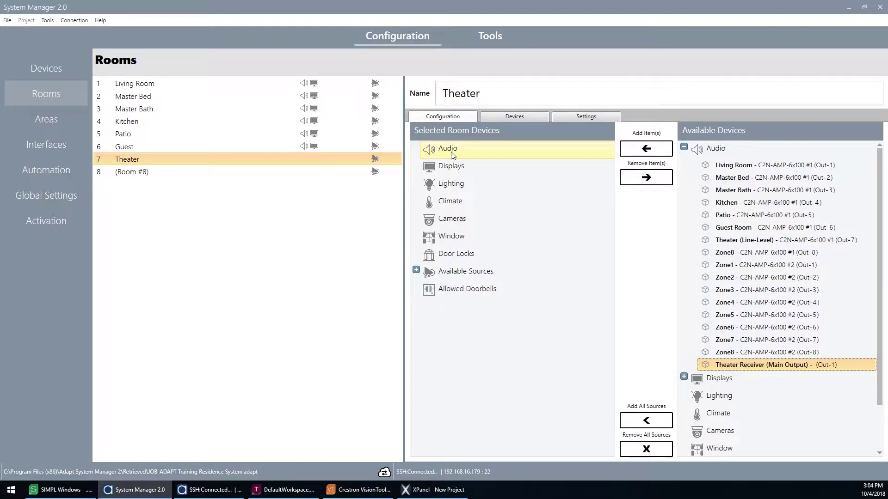
double_click(737, 367)
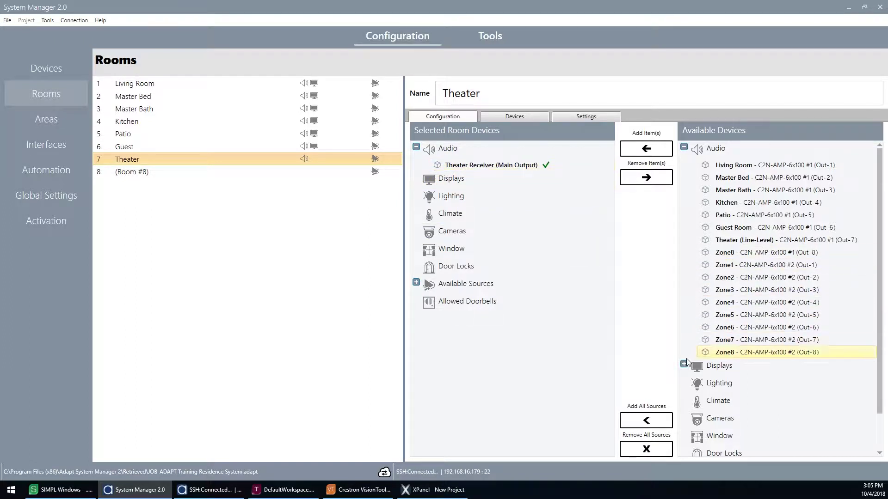
click(715, 366)
double_click(734, 260)
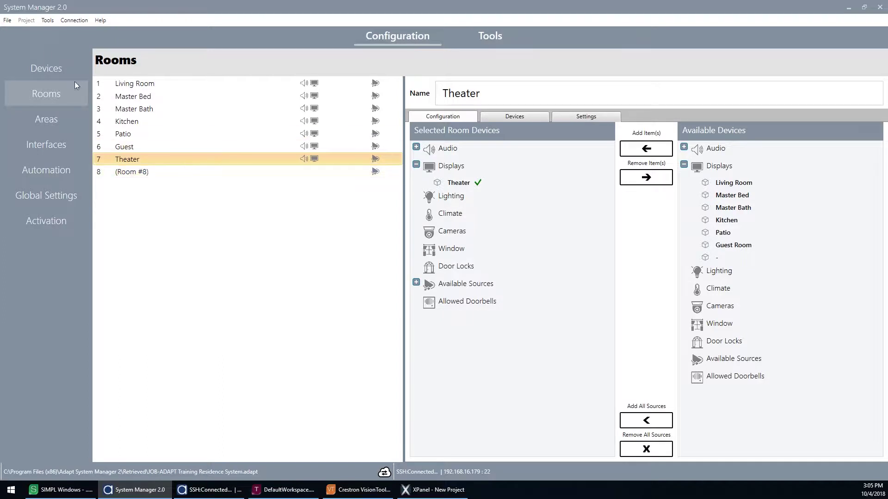
- Examine the room lists of the touchpanel interfaces, including CrestronApp #2, TouchPanel #1, TouchPanel #4, TSR-310 #7 and TouchPanel #99
click(48, 20)
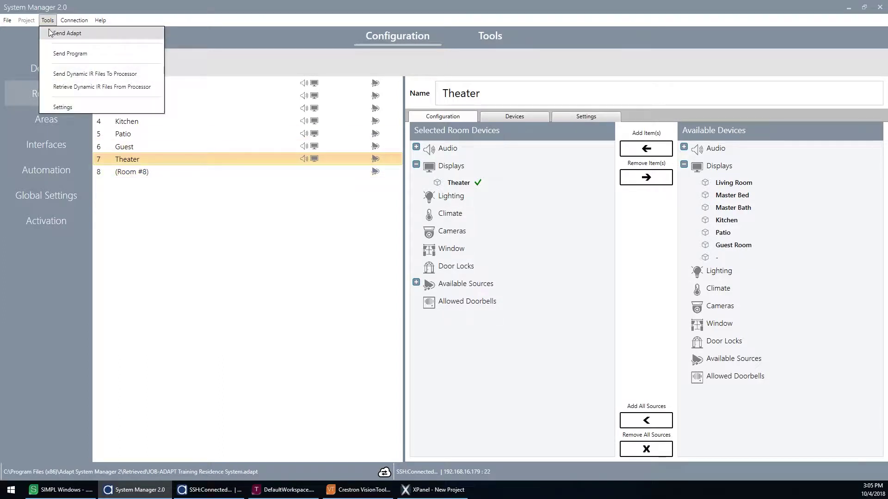
click(53, 146)
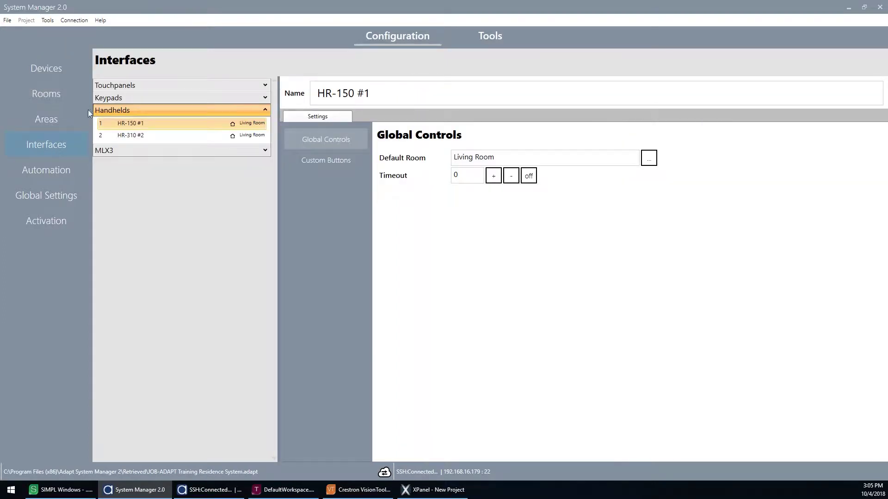
click(110, 87)
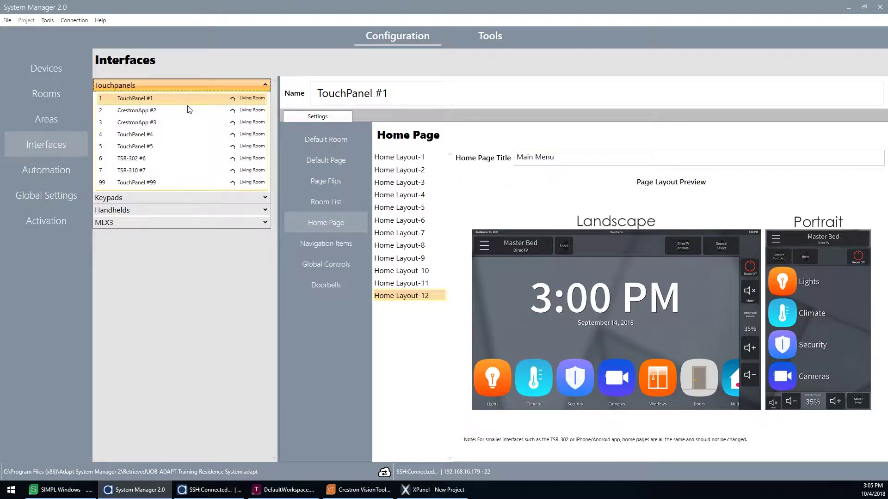
click(190, 110)
click(332, 203)
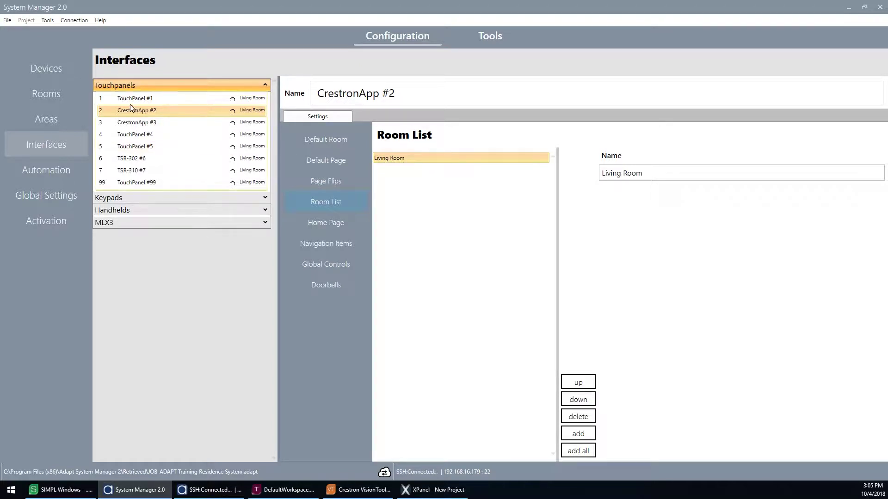
click(162, 98)
click(170, 134)
click(172, 170)
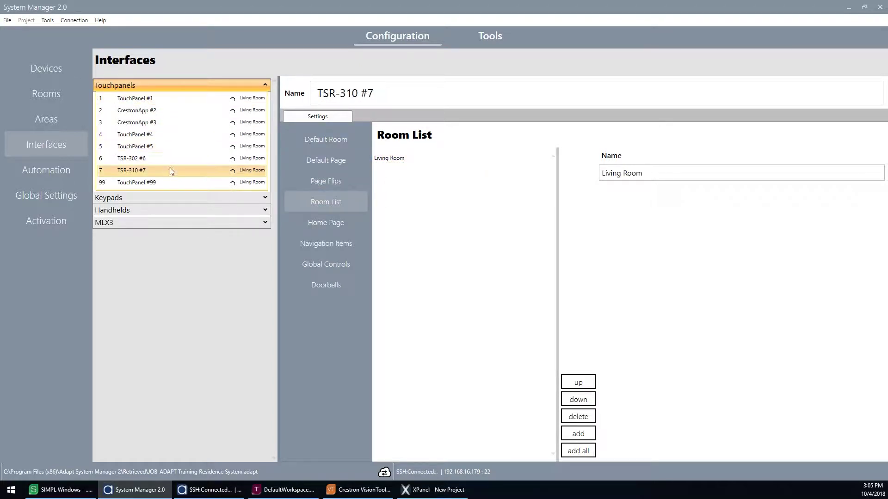
click(172, 181)
- Add all rooms to the room list of CrestronApp #2 and delete (Room #8) from it
click(161, 112)
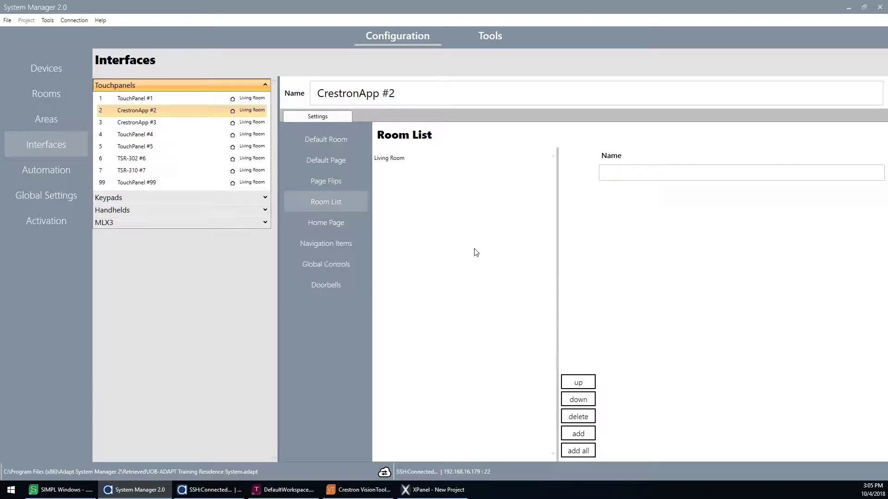
click(583, 455)
click(421, 233)
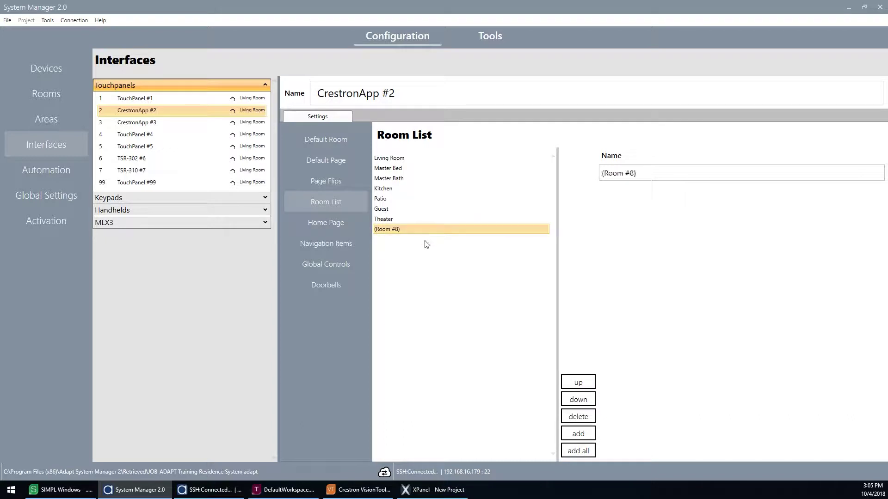
click(578, 416)
click(401, 218)
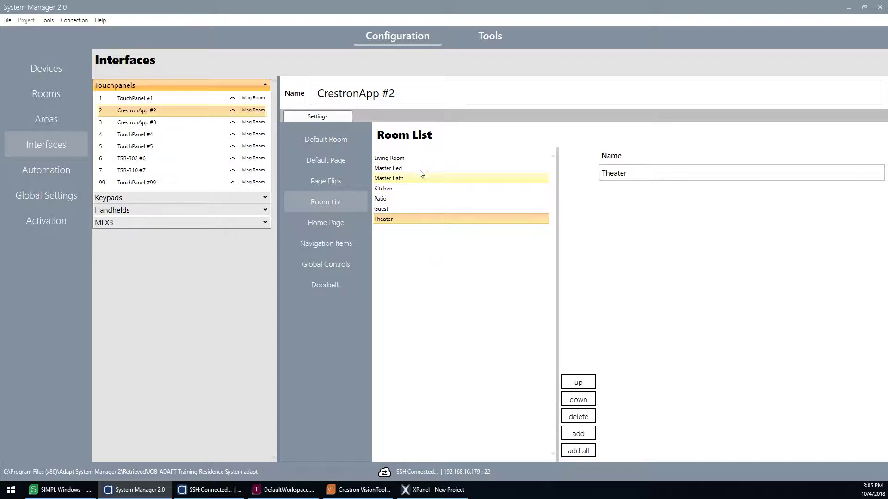
- Send the updated ADAPT configuration to the controller
click(48, 20)
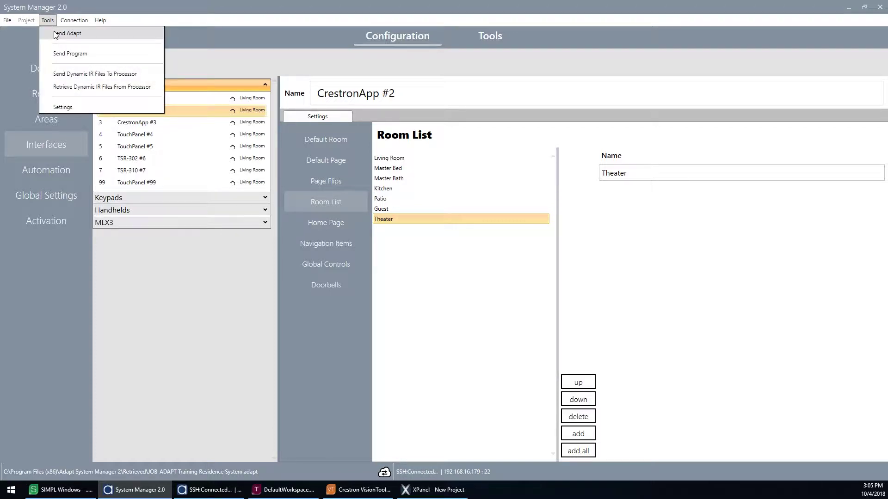
click(56, 34)
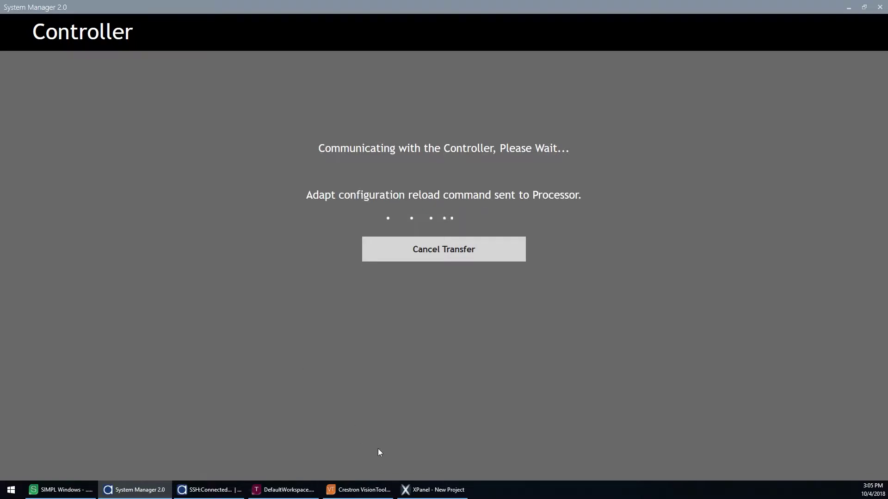
- Switch to the running XPanel project and check the rooms in its All Rooms list
click(361, 490)
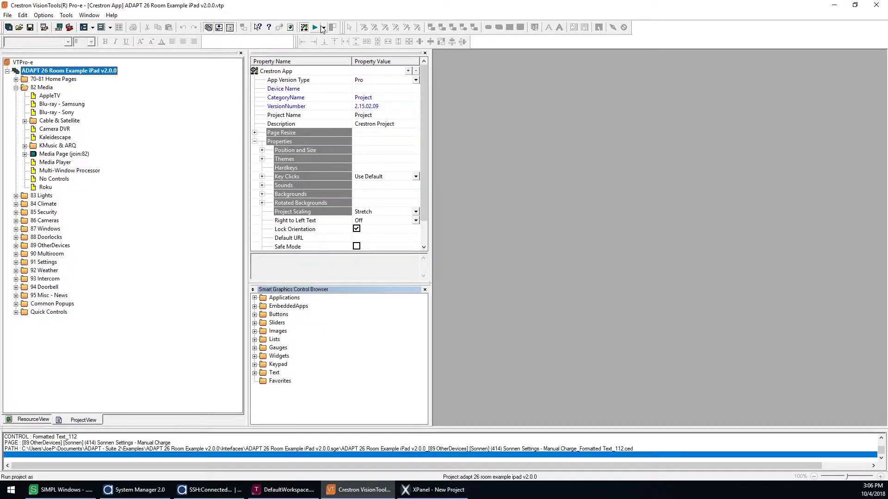
click(835, 6)
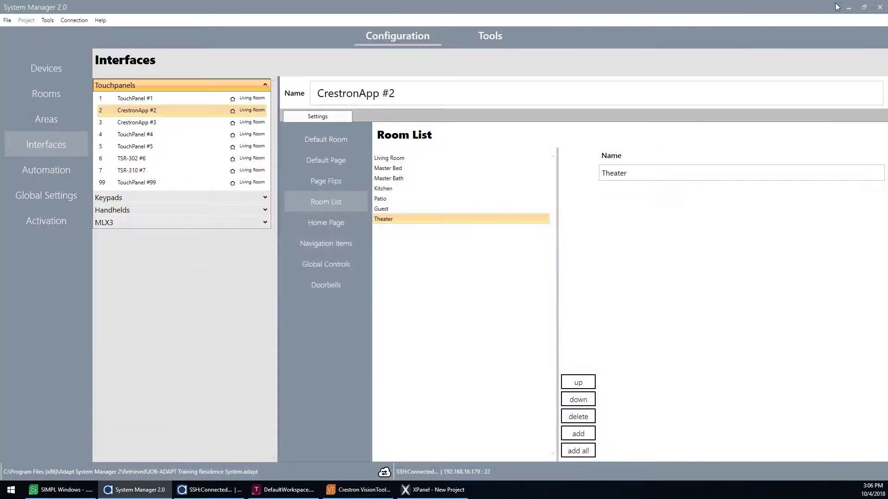
click(434, 489)
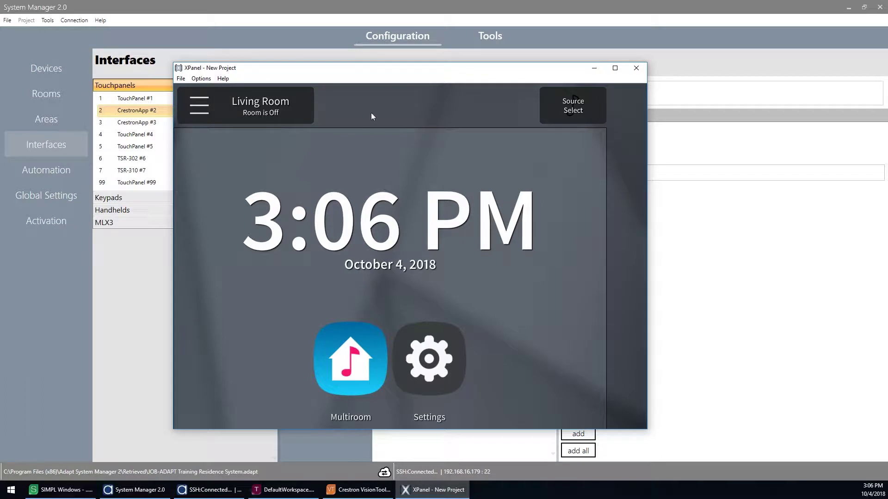
drag(379, 72, 408, 69)
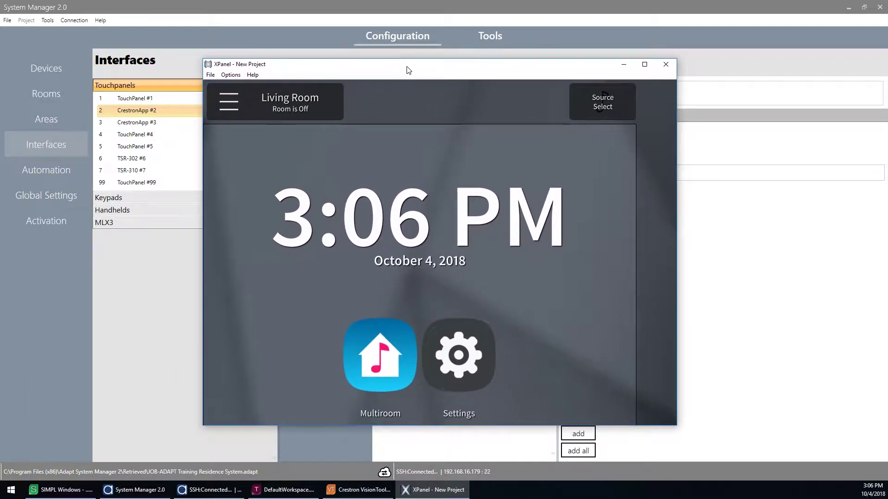
click(335, 106)
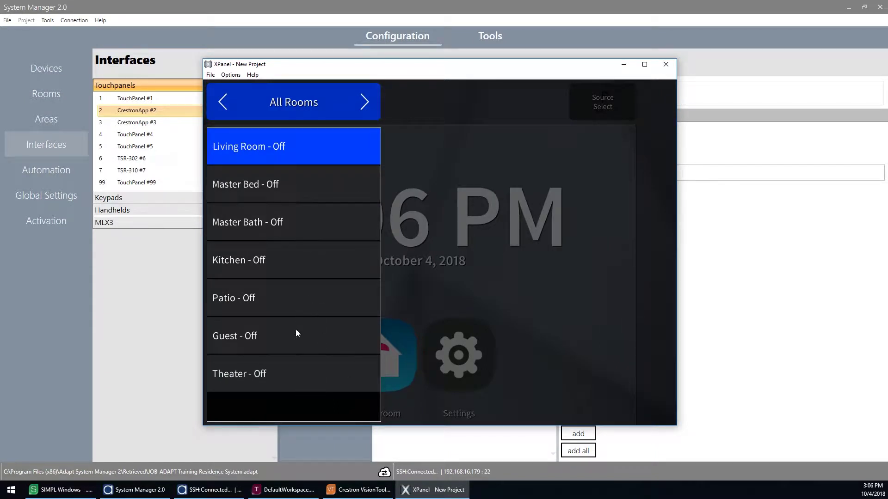
click(474, 185)
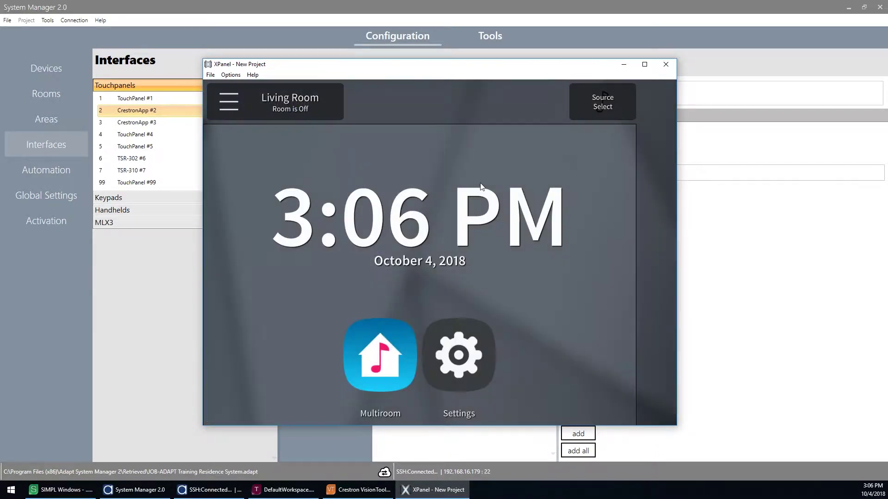
- View the source list of the Living Room in XPanel and close it again
click(625, 94)
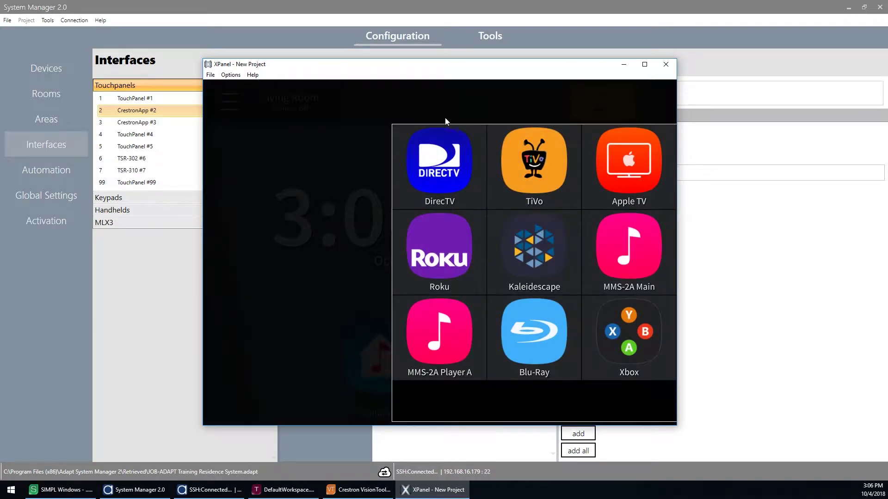
click(406, 105)
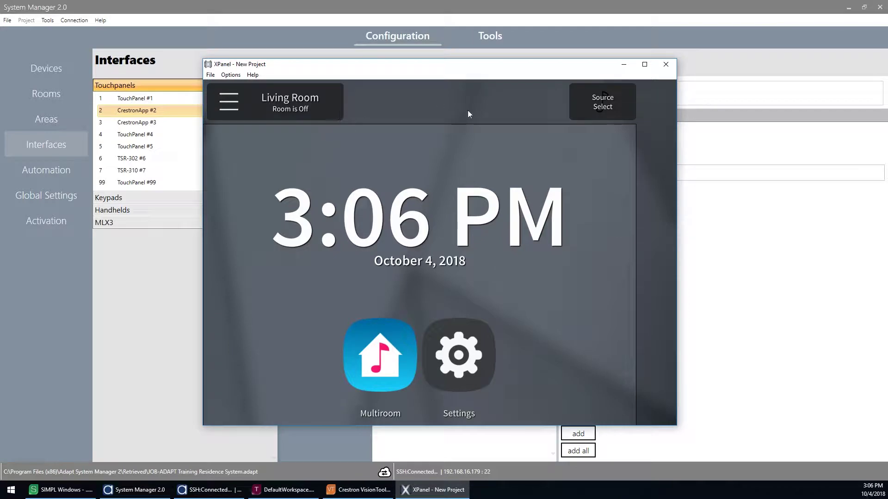
- Switch to Crestron Toolbox, open SIMPL Debugger maximized, and connect it to 192.168.16.179 to load the ADAPT program's signals
click(278, 490)
click(109, 29)
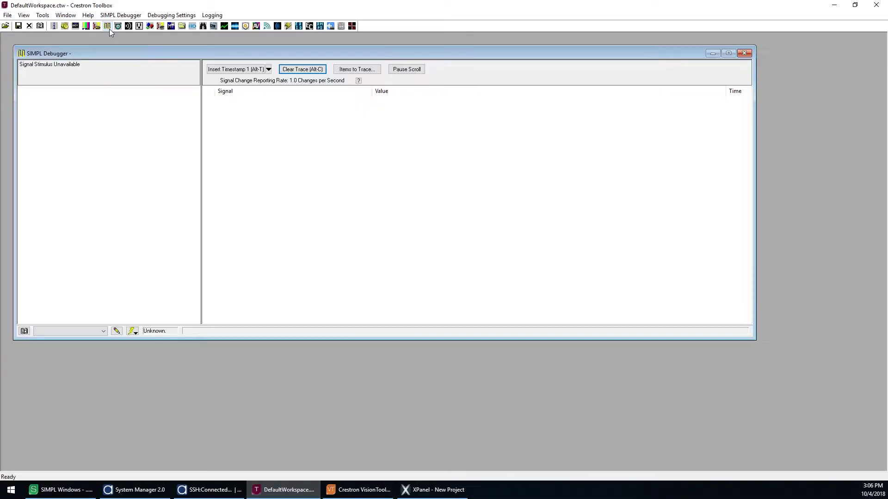
double_click(140, 52)
click(87, 467)
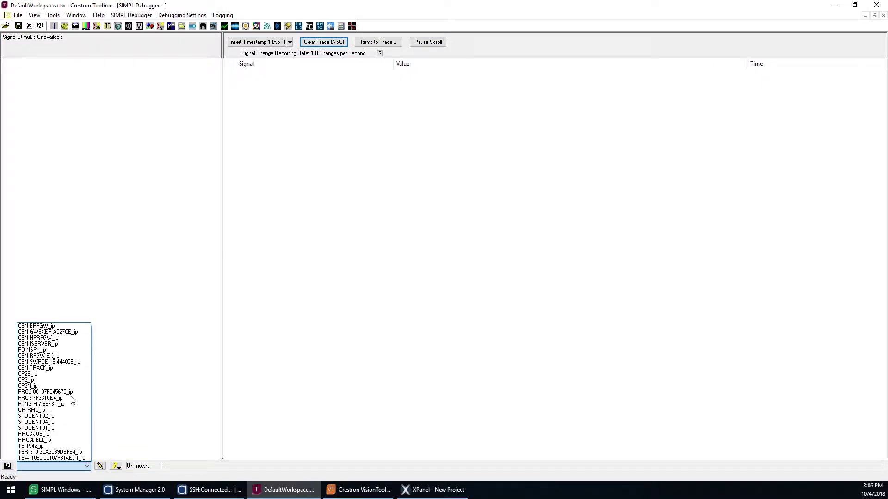
click(112, 428)
click(101, 466)
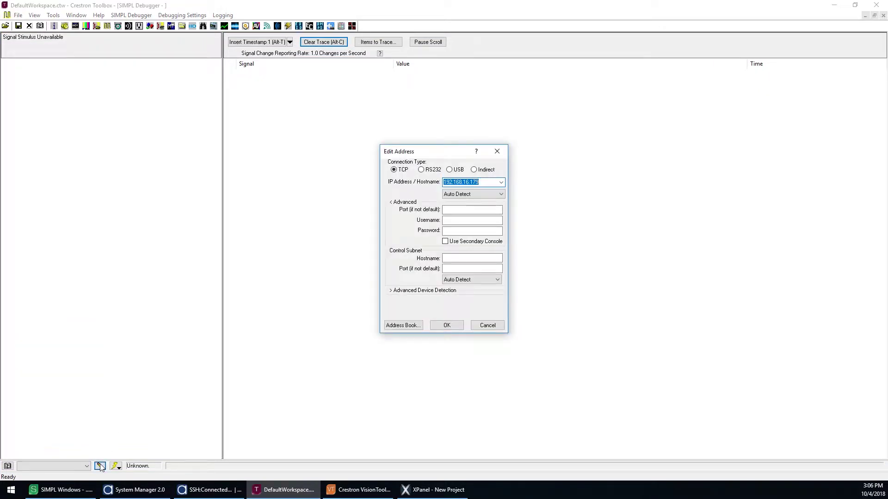
key(Return)
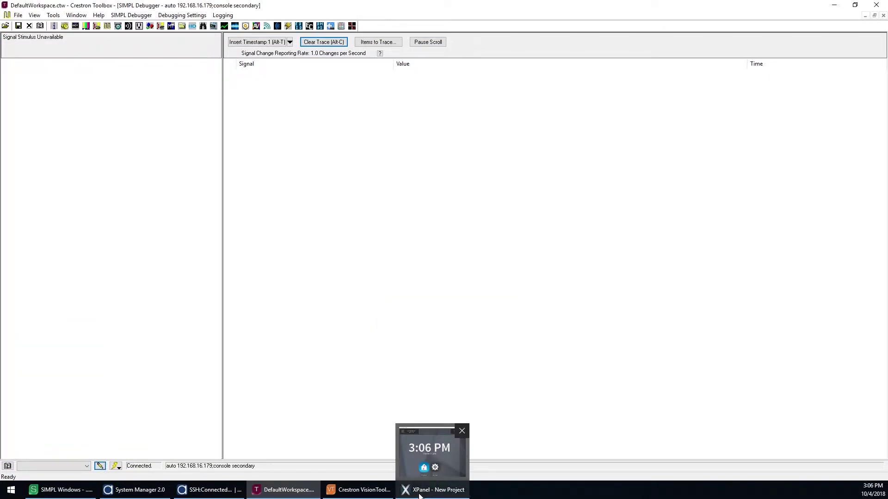
click(474, 292)
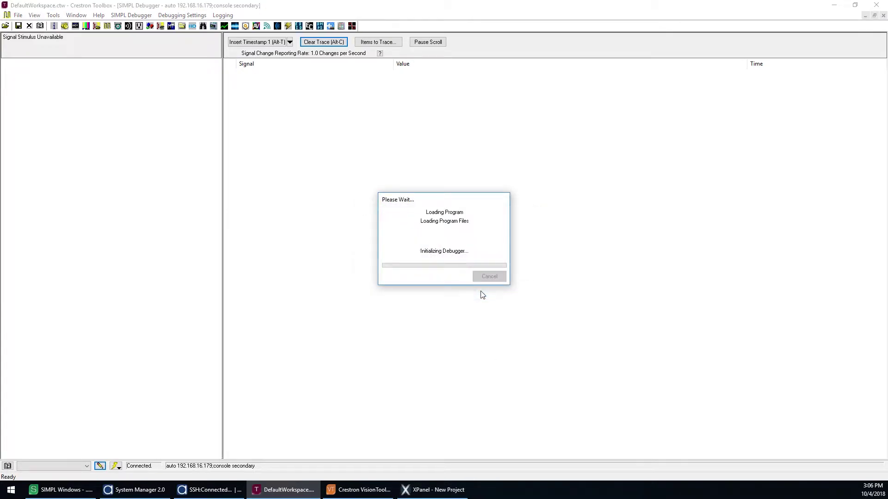
click(476, 279)
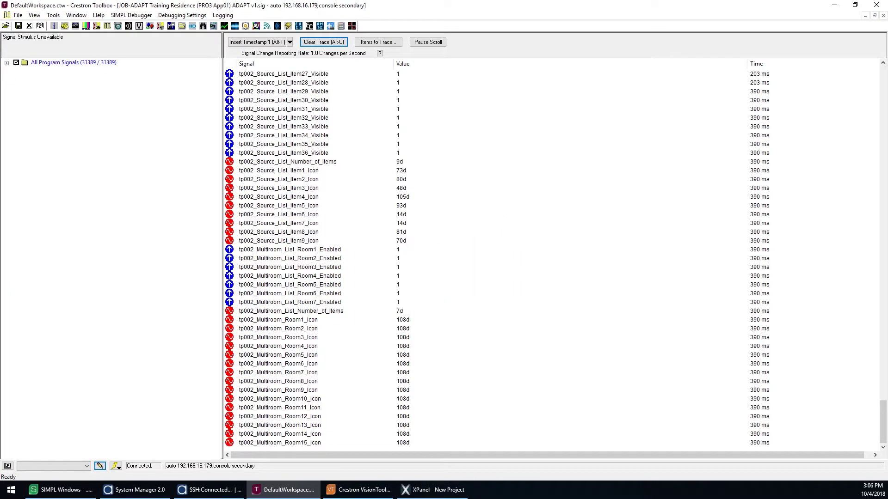
- Exclude the tp0, mlx001_ and hh00 signal groups from the debugger trace
click(7, 63)
click(26, 137)
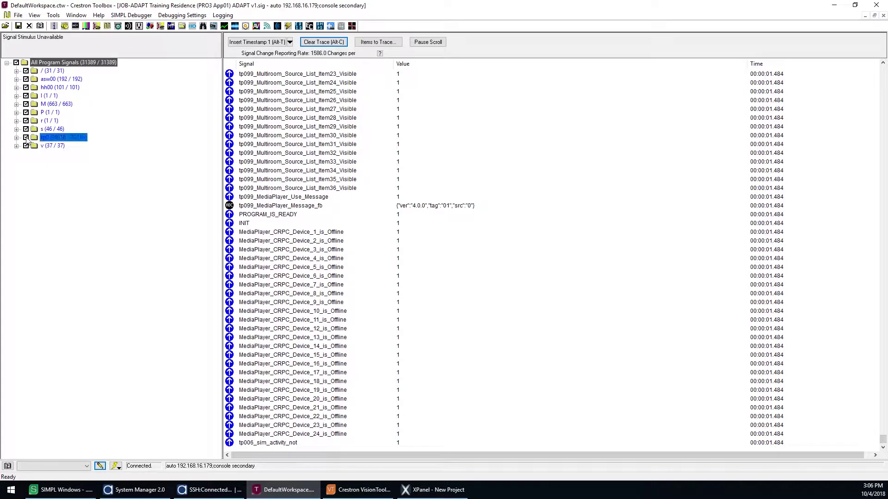
click(17, 104)
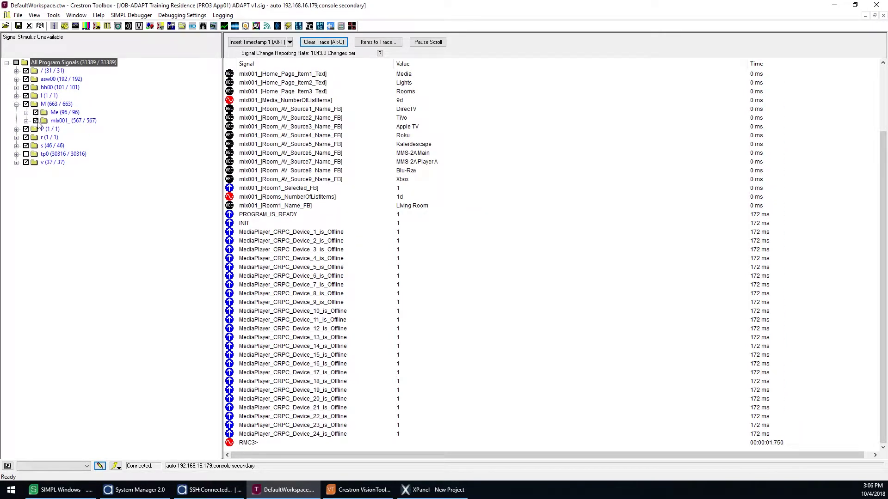
click(26, 87)
- Open the Multiroom page in XPanel and clear the signal trace in SIMPL Debugger
click(434, 490)
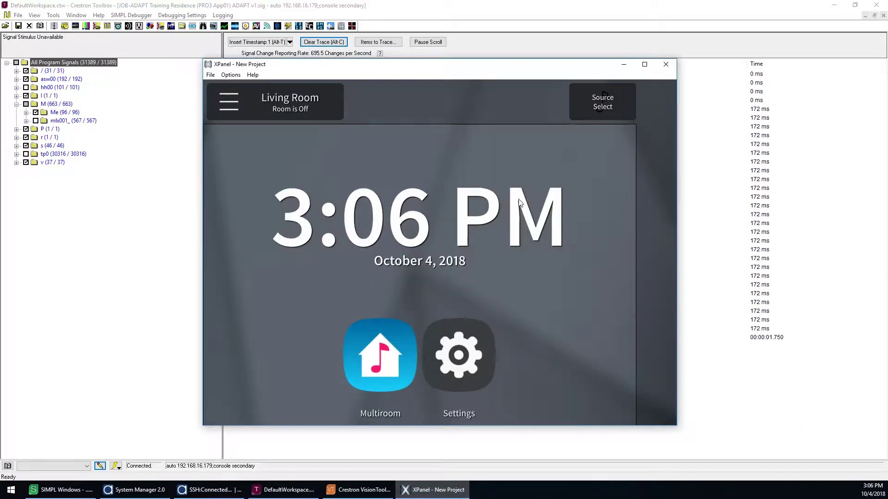
click(387, 359)
click(324, 42)
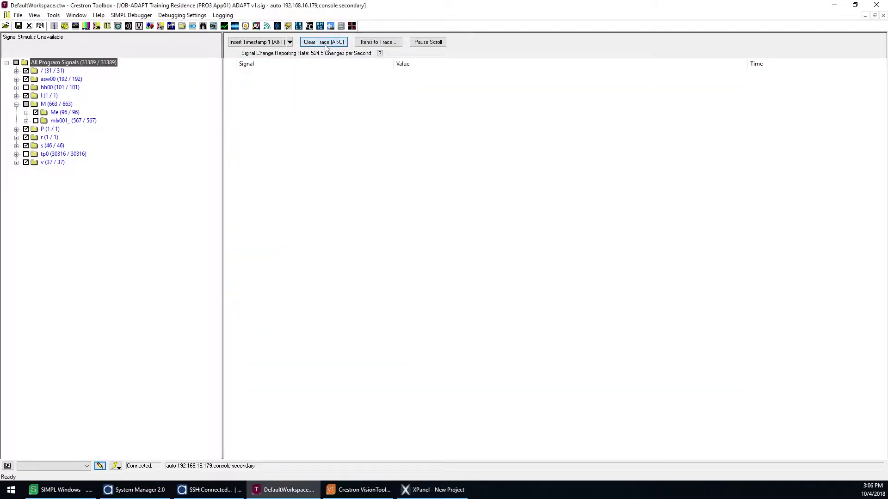
- In XPanel's Individual Rooms view, select DirecTV for the Living Room, keeping the XPanel window clear of the debugger's signal names
click(433, 490)
click(513, 102)
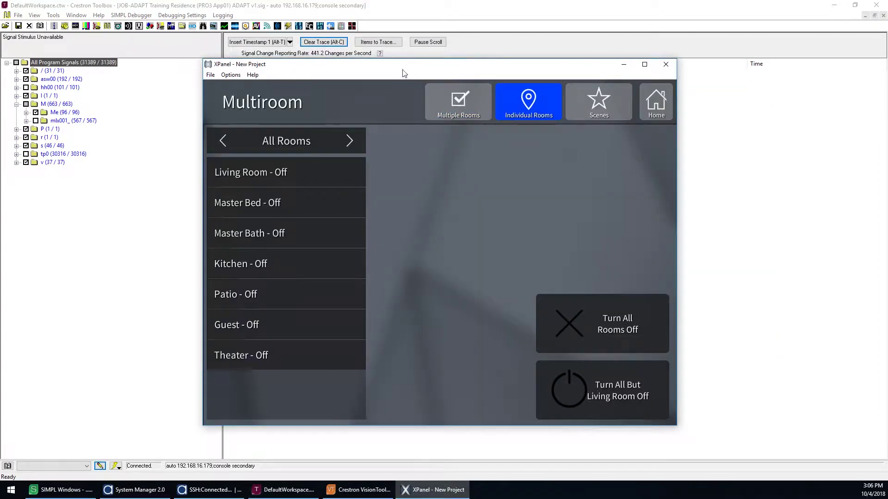
drag(409, 66, 604, 84)
click(544, 195)
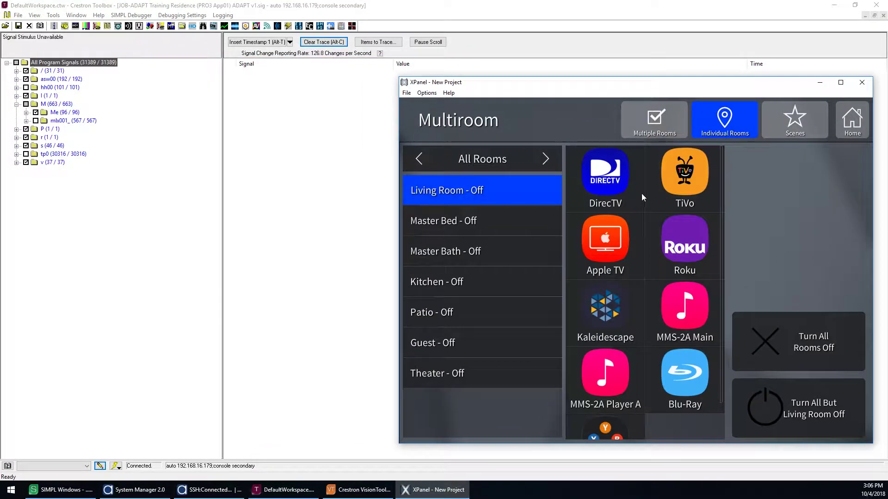
click(623, 185)
mouse_move(492, 86)
mouse_down()
mouse_move(558, 96)
mouse_move(652, 78)
mouse_up()
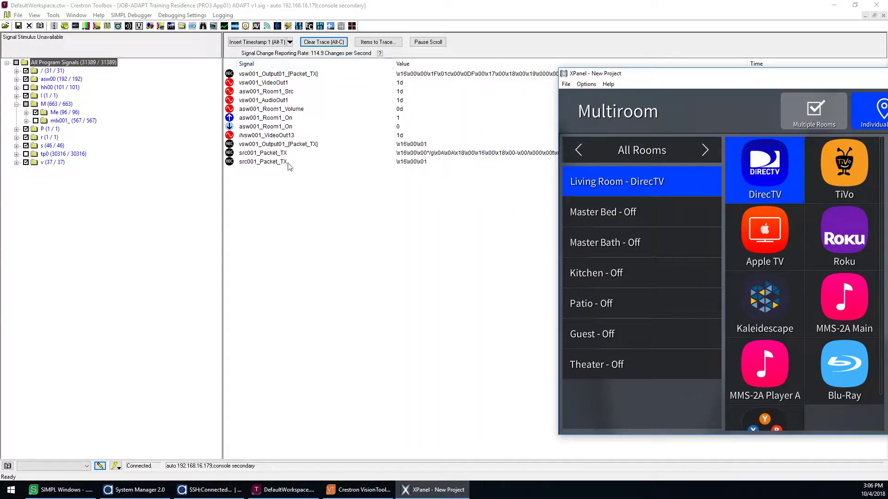
- Insert Timestamp 1 into the debugger trace and select DirecTV for the Master Bed in XPanel
click(277, 44)
click(461, 490)
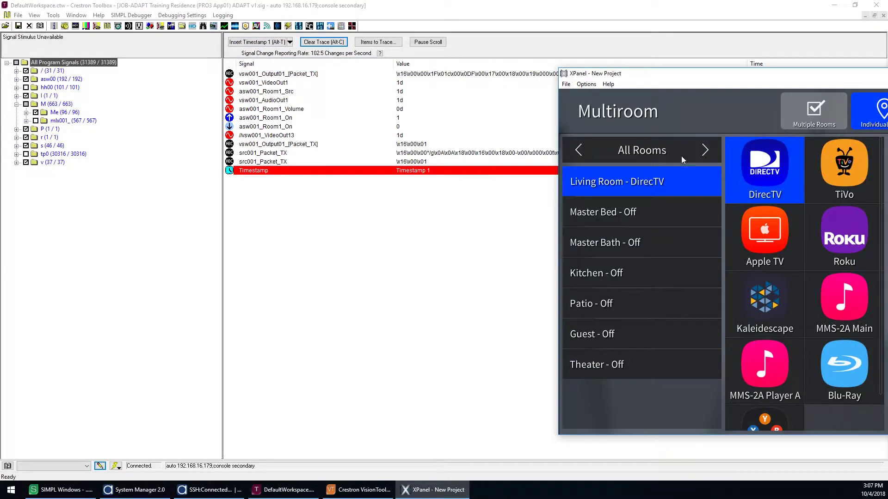
click(680, 212)
click(783, 177)
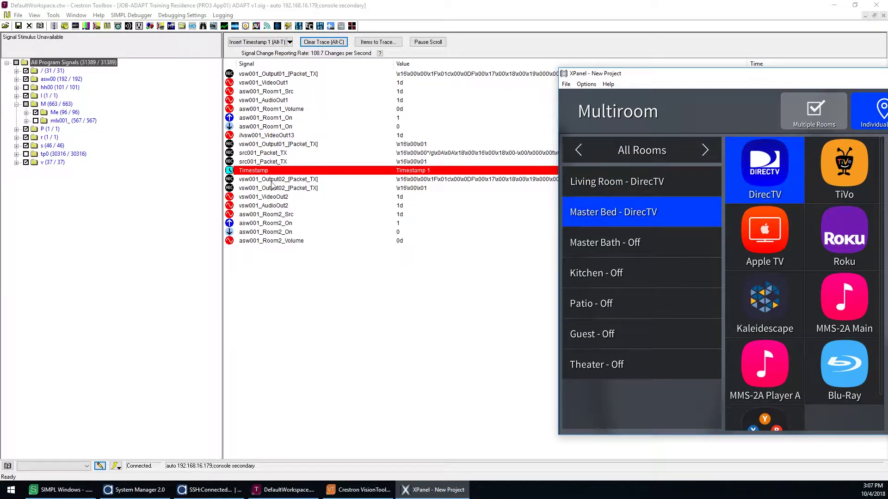
- Examine the traced Room 2 routing signals and the Output01 and Output02 packet transmissions in SIMPL Debugger
click(271, 182)
key(Down)
key(Down)
key(Down)
key(Down)
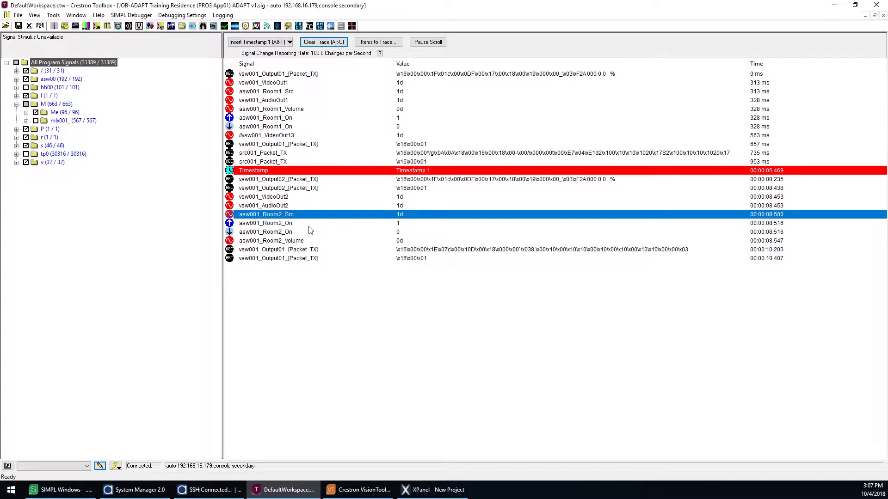
click(320, 250)
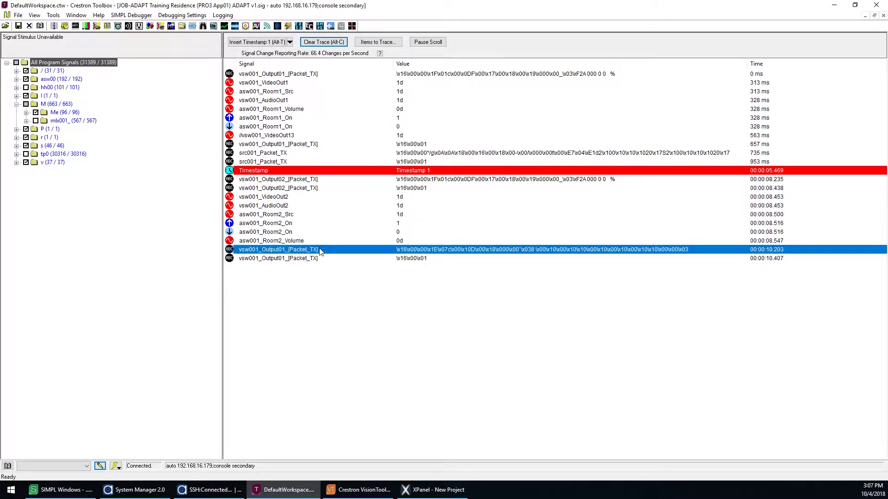
click(316, 259)
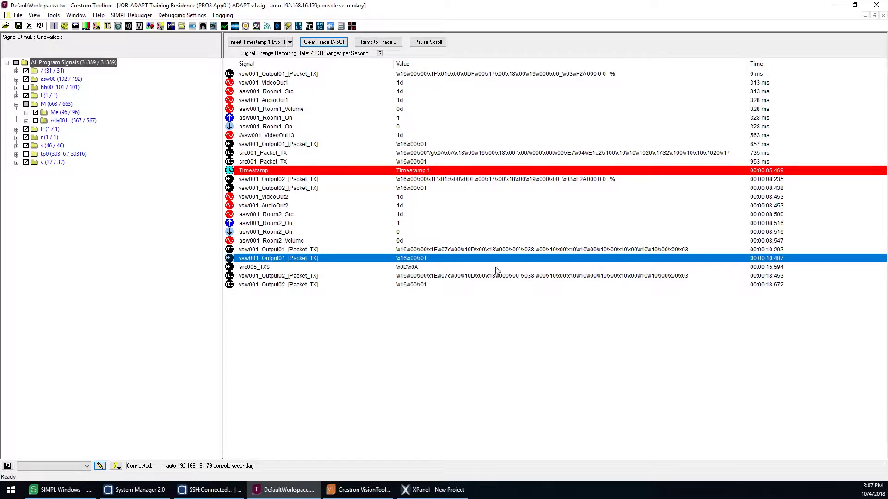
click(394, 285)
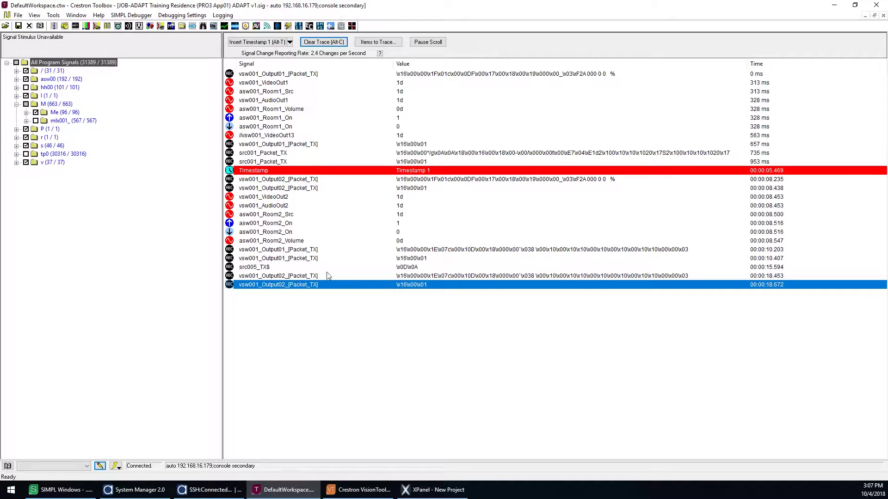
- Raise the Master Bed volume in XPanel, select DirecTV for the Master Bath, and return to the debugger trace
click(424, 491)
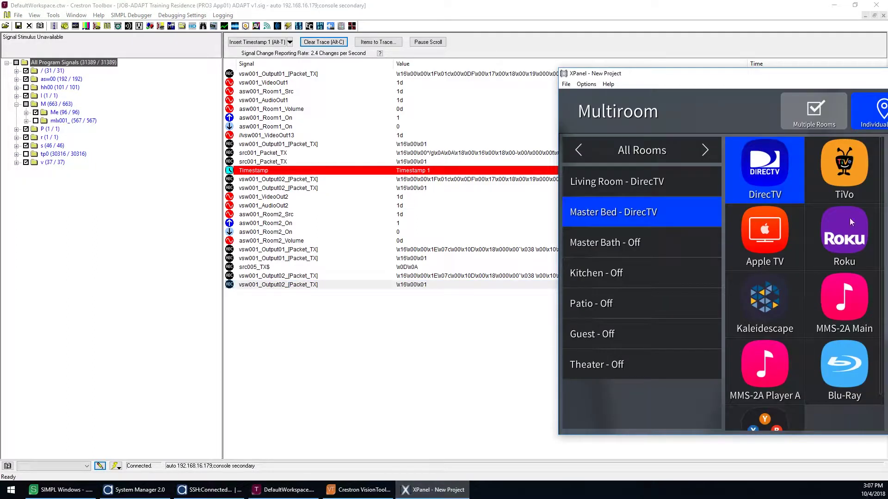
click(867, 276)
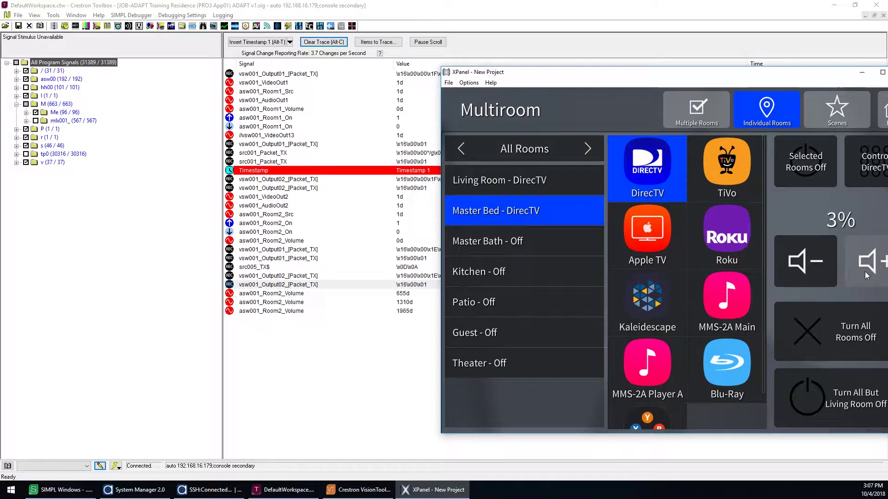
click(533, 243)
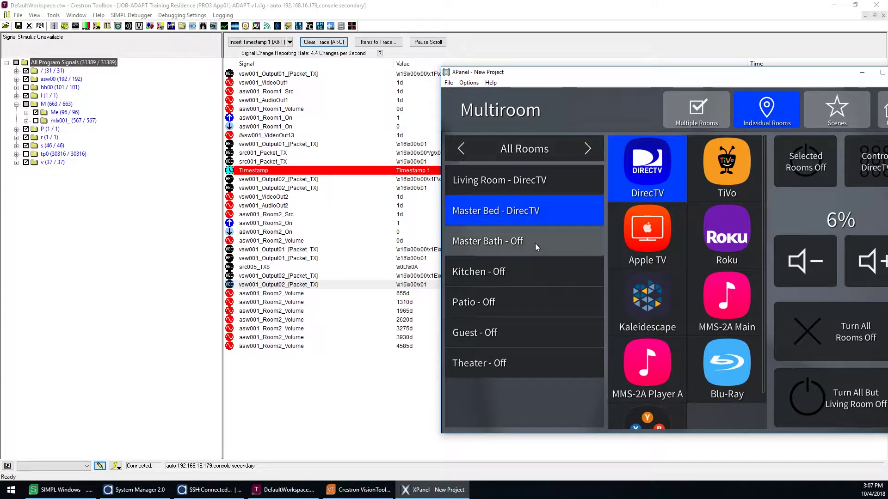
click(659, 183)
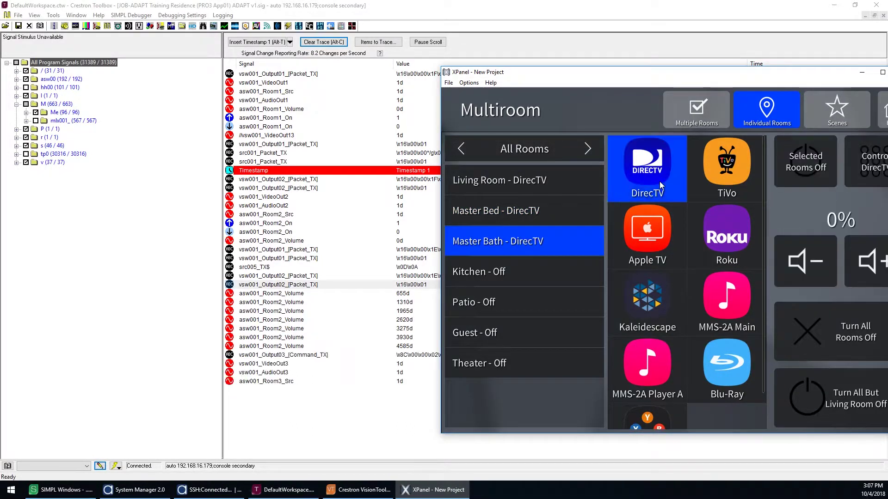
click(332, 440)
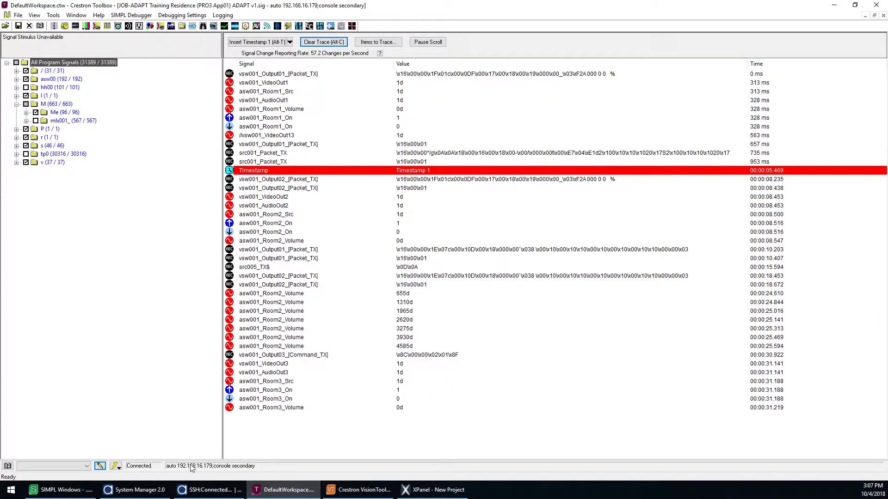
- Switch to System Manager and view the display commands of the Master Bath display
click(135, 490)
click(66, 78)
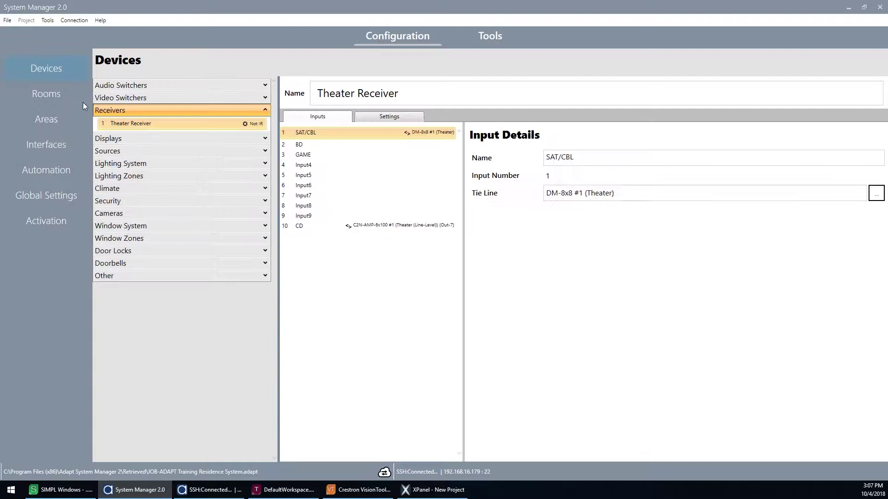
click(121, 139)
click(167, 160)
click(375, 116)
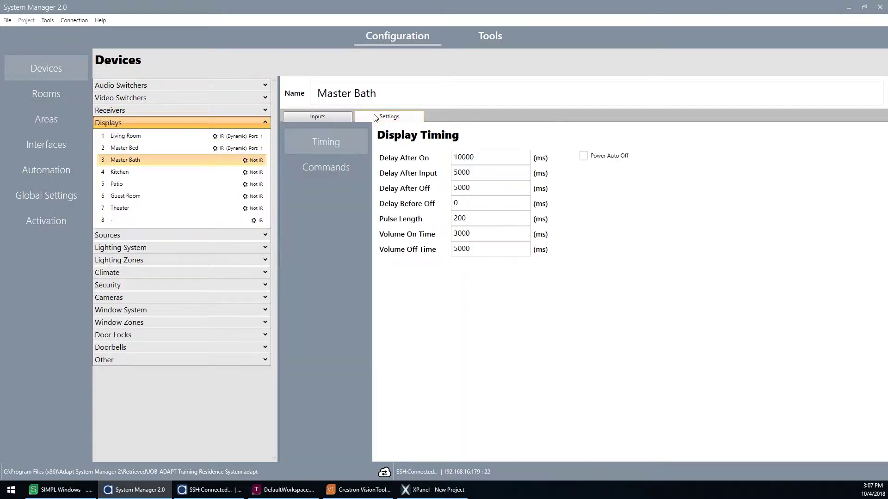
click(340, 164)
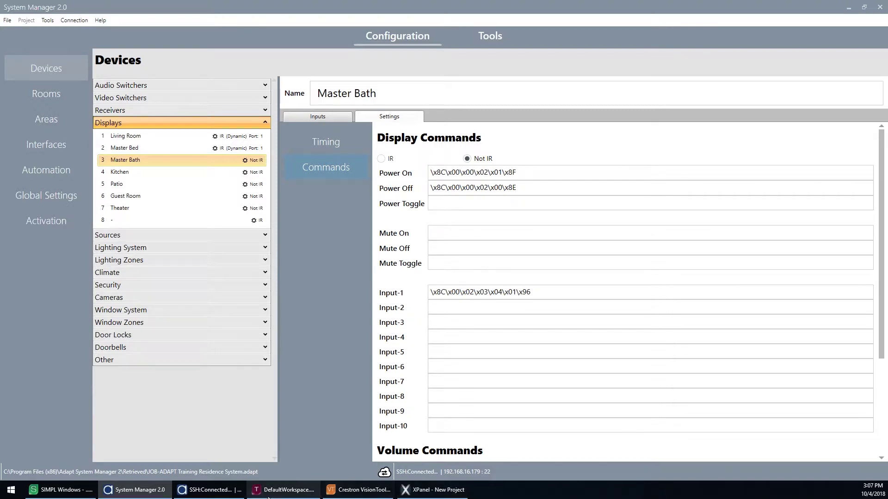
- Check the vsw001_Output03_[Command_TX] entries and vsw001_VideoOut3 in the SIMPL Debugger trace against the Master Bath display's commands
click(285, 490)
click(307, 357)
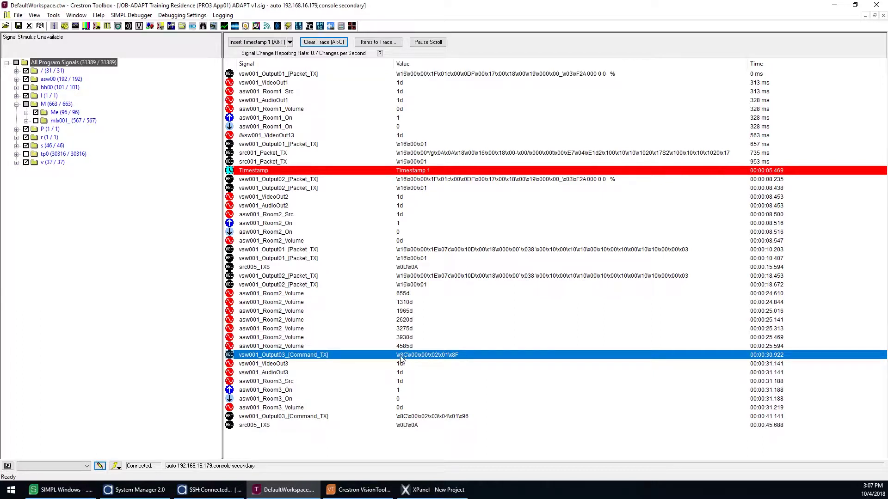
click(368, 417)
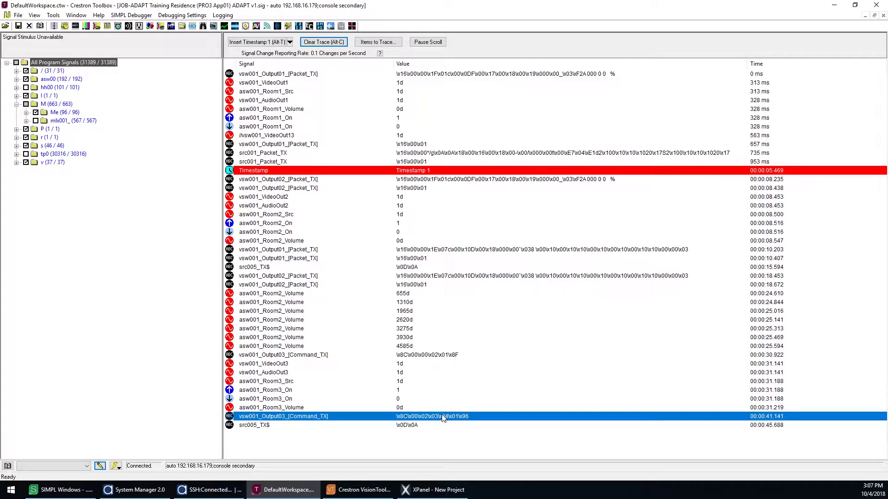
click(287, 364)
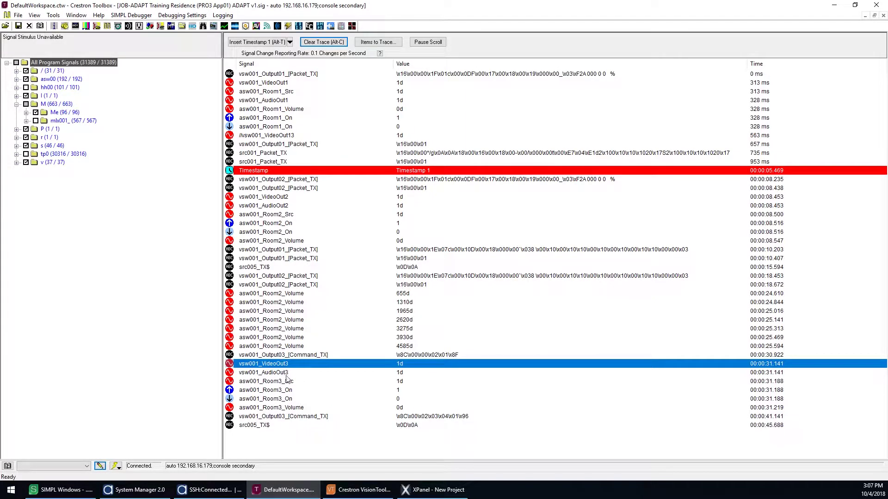
- Select Apple TV for the Kitchen in XPanel and inspect the vsw001_Output04_[Command_TX] entry in the debugger trace
click(435, 489)
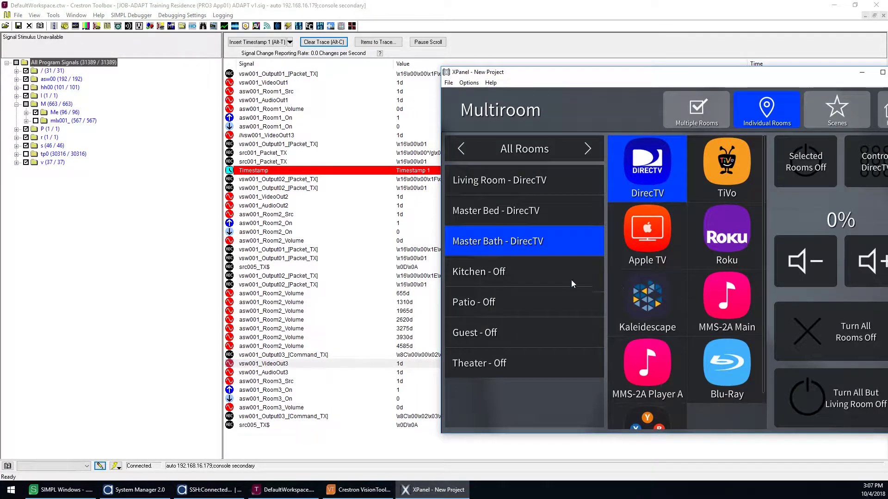
click(559, 276)
click(654, 240)
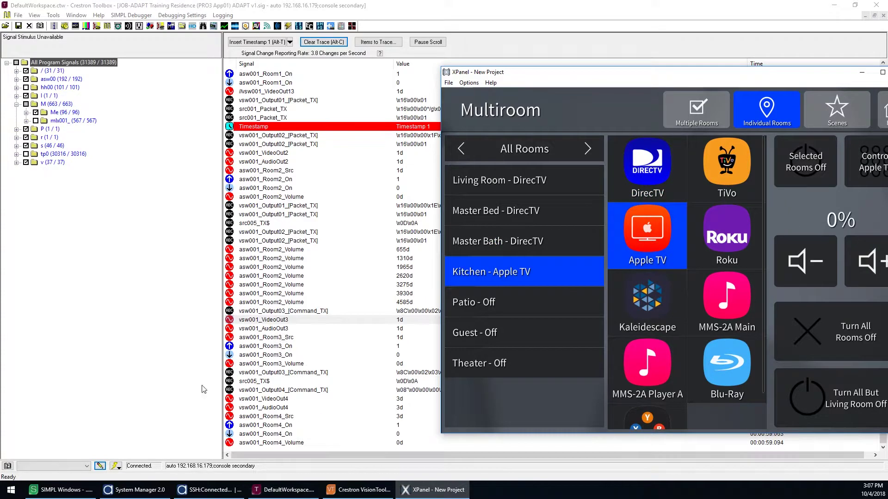
click(150, 397)
click(452, 393)
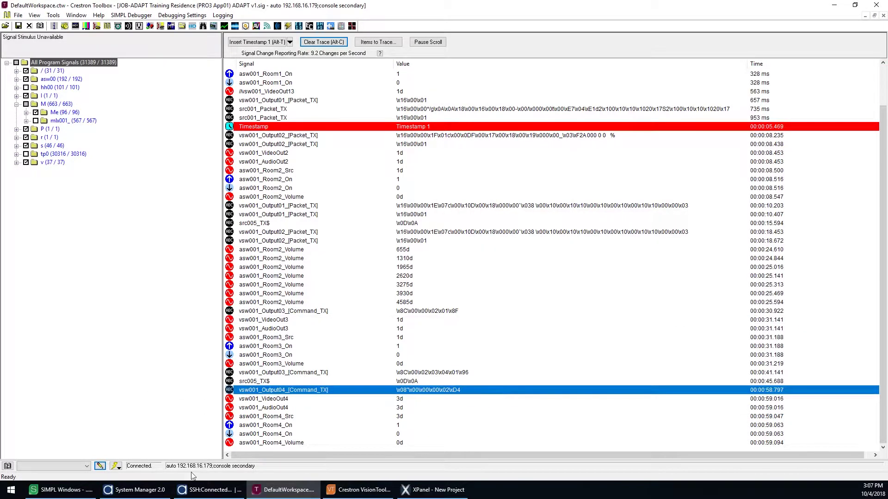
- Review the Kitchen display's power and Input-1 commands in System Manager, then return to the SIMPL Debugger trace to compare them
click(136, 490)
click(197, 172)
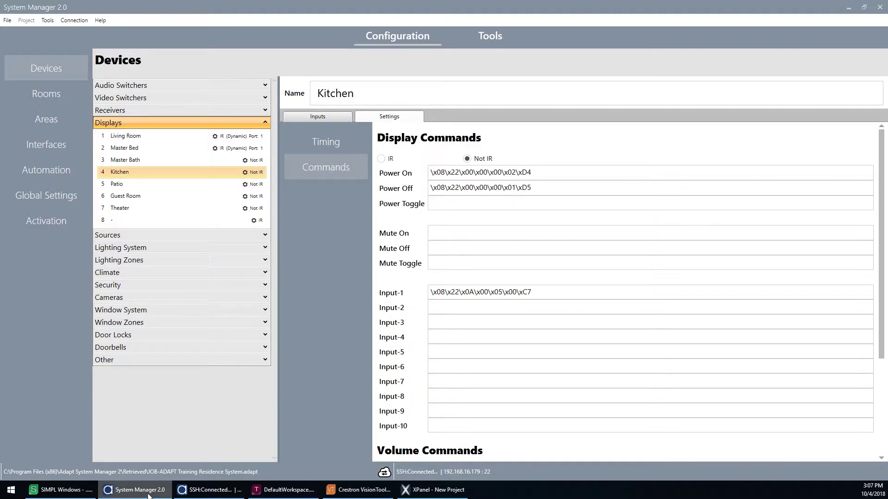
mouse_move(141, 494)
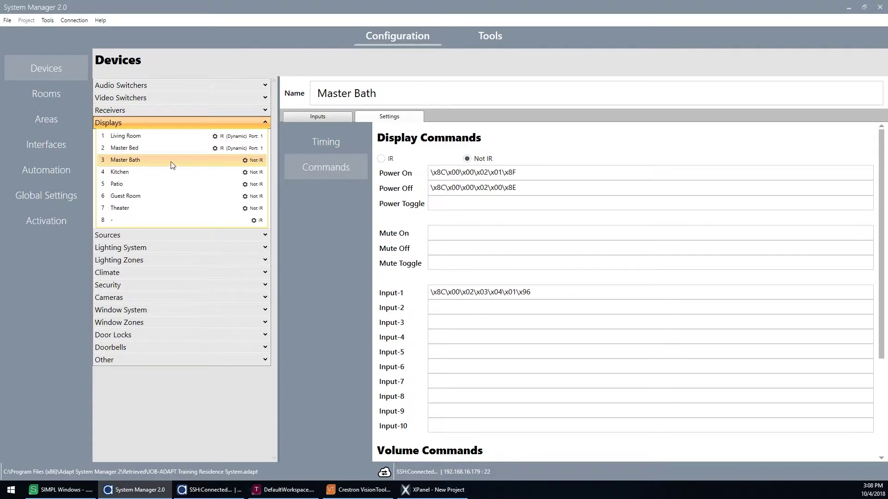
click(176, 174)
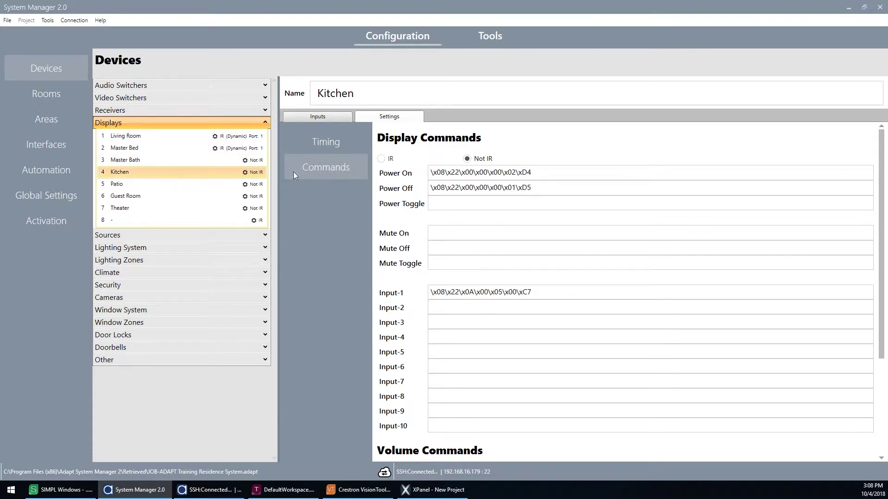
click(286, 490)
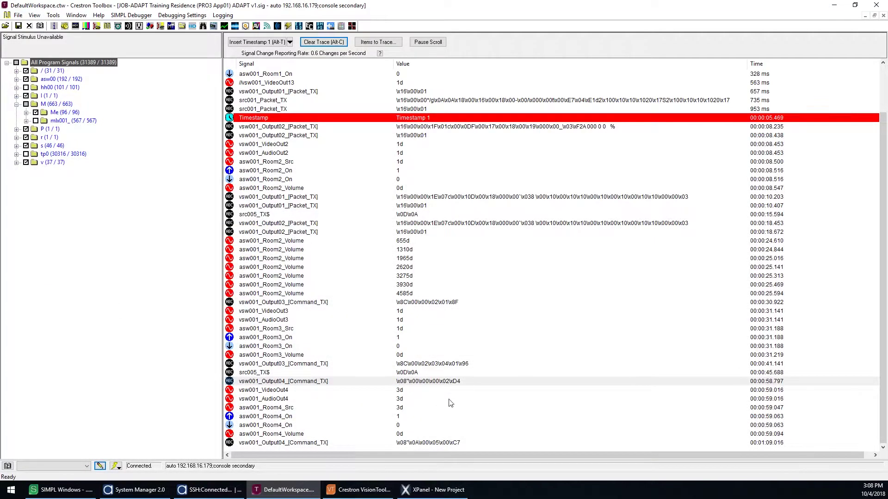
- Switch to XPanel, select DirecTV for the Patio and raise its volume to 3%
click(442, 483)
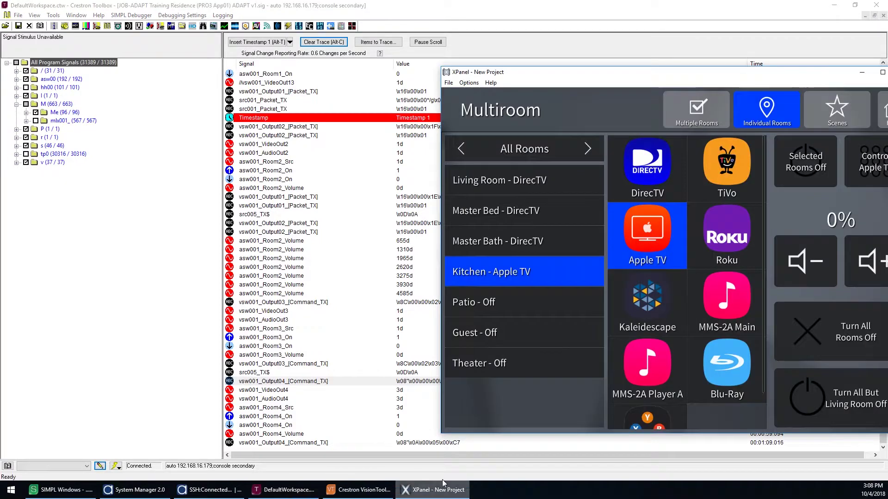
click(537, 297)
click(646, 169)
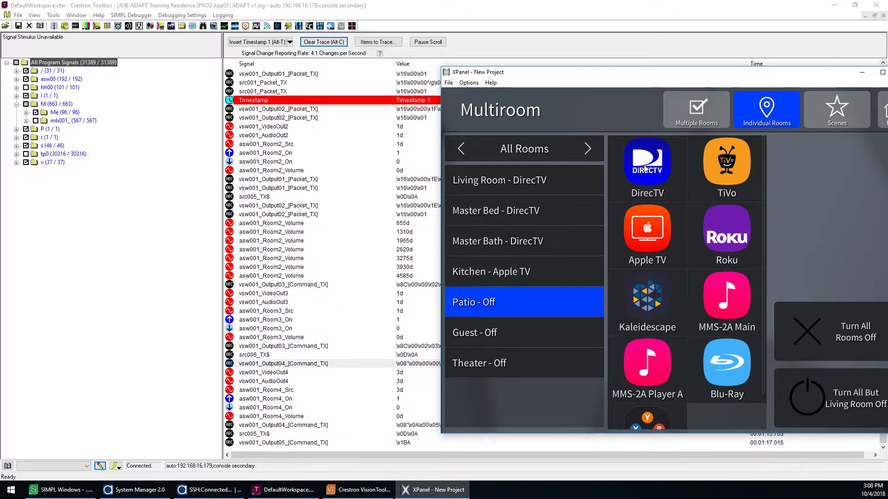
click(861, 267)
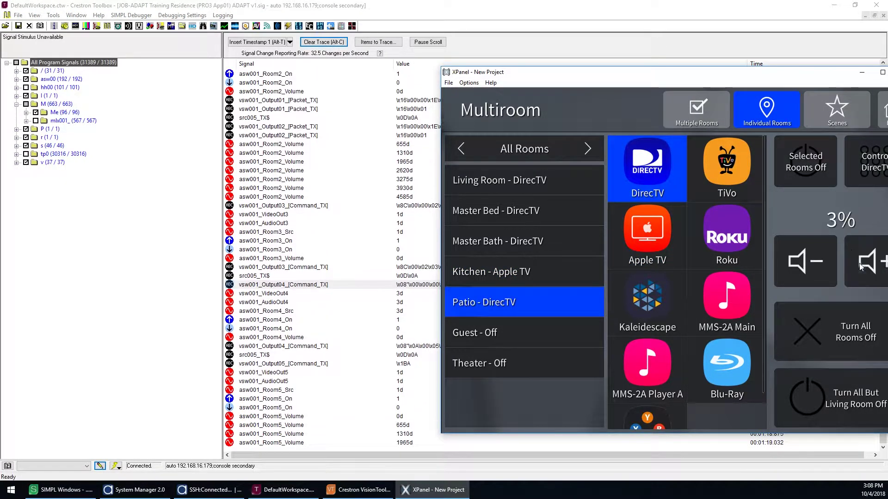
- Select all rooms in XPanel's multiple-rooms view, then return through individual rooms to the Living Room home page
click(689, 121)
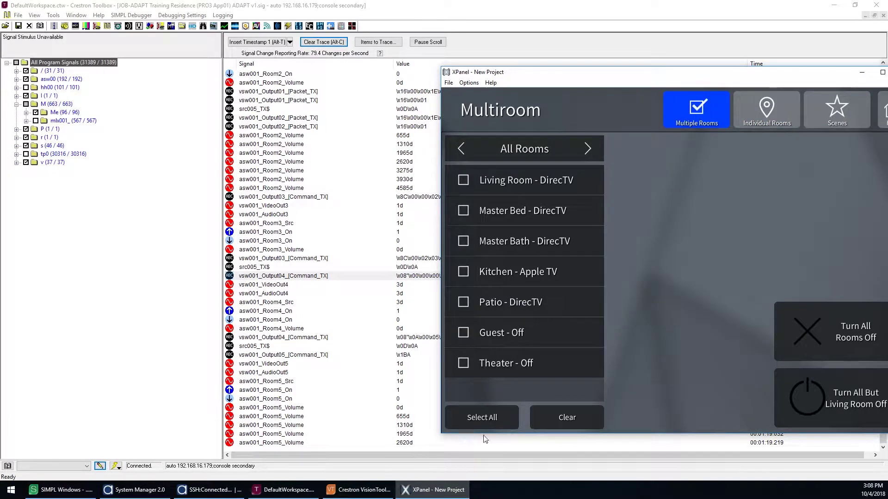
click(490, 419)
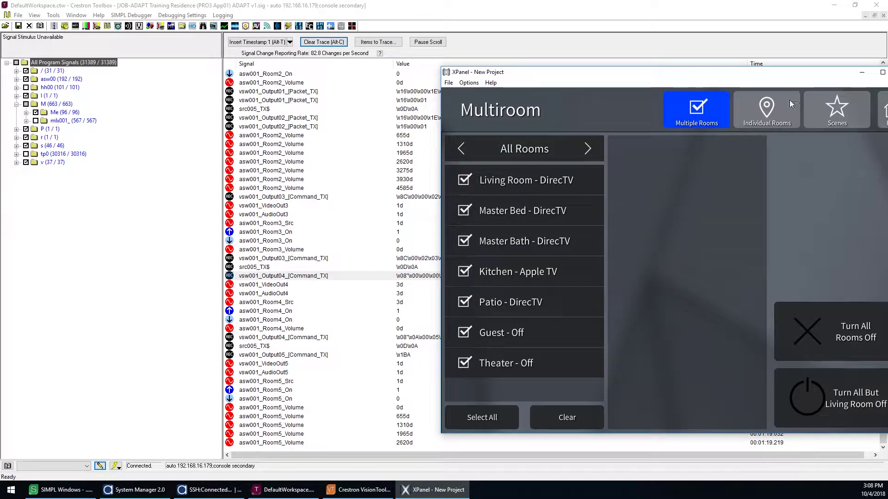
click(766, 110)
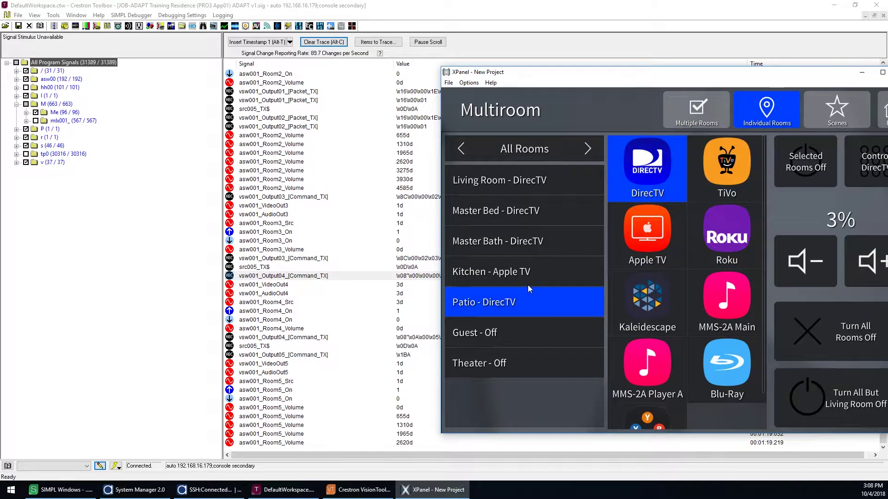
click(882, 119)
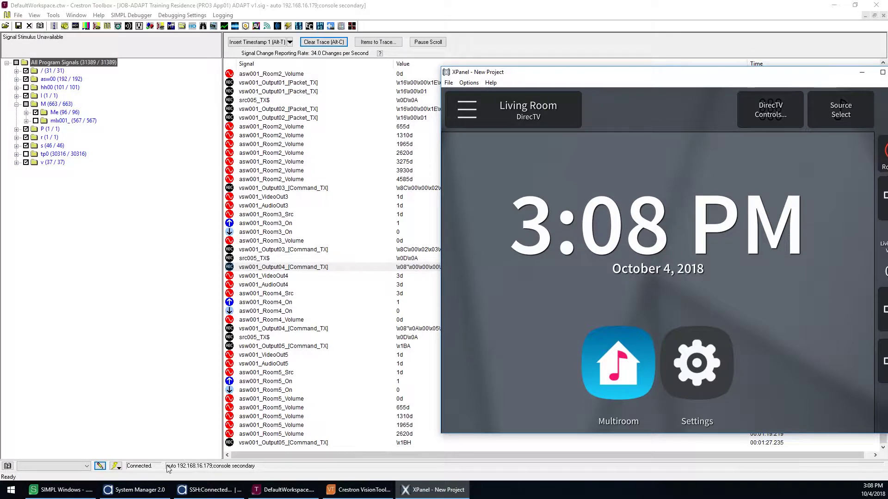
- Switch to System Manager and add all sources to the Multi-Room Sources in Global Settings
click(149, 493)
click(54, 201)
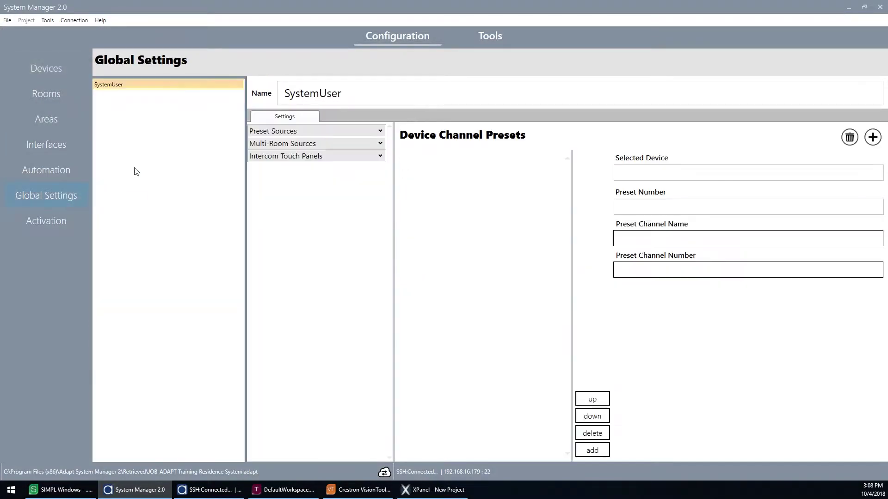
click(281, 146)
click(422, 449)
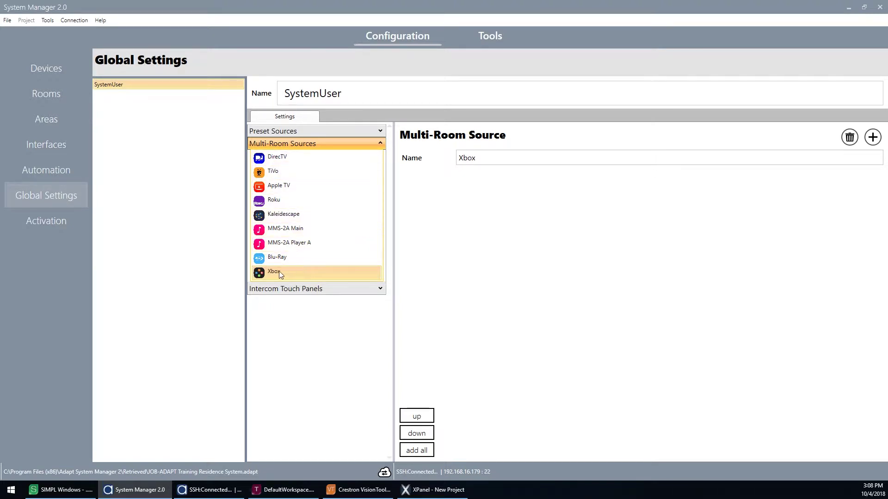
- Remove Blu-Ray and Xbox from the Multi-Room Sources
click(288, 256)
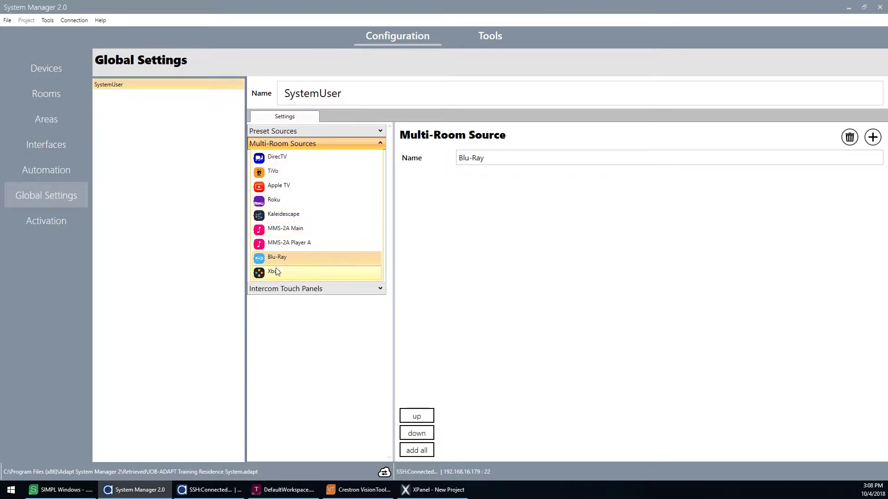
click(850, 137)
click(358, 256)
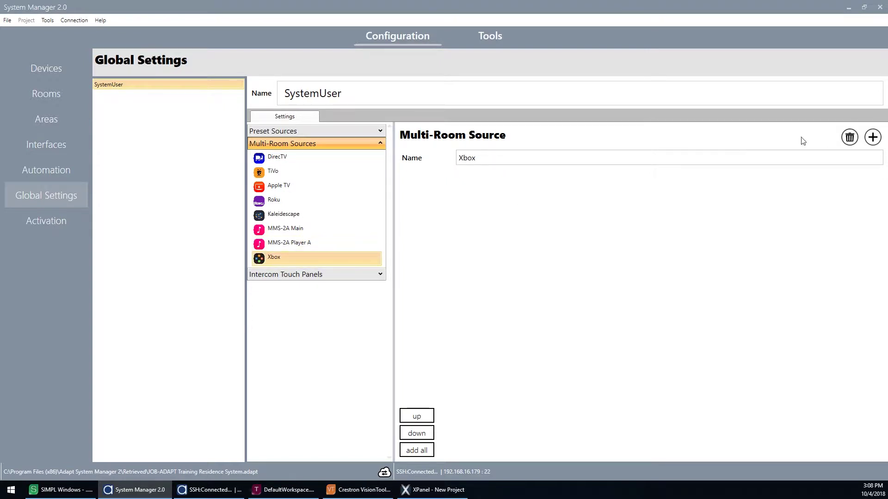
click(850, 137)
- Remove Blu-Ray and Xbox from the Living Room's available sources
click(54, 95)
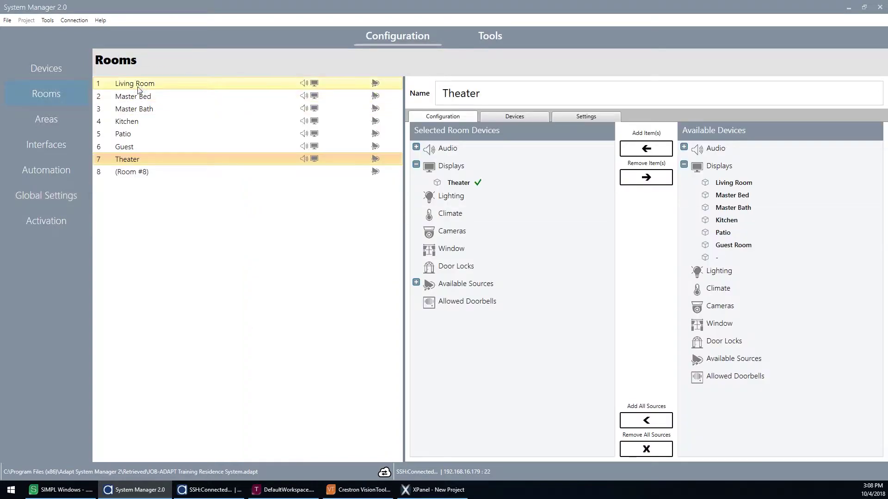
click(140, 87)
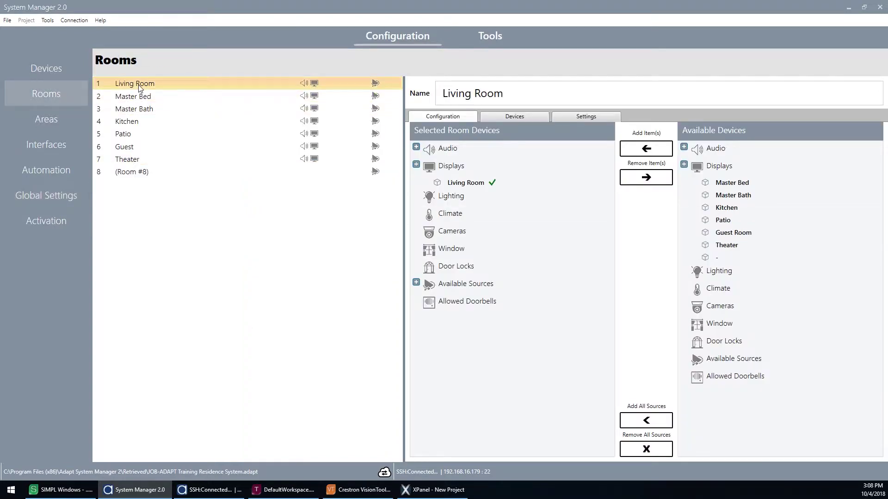
click(415, 282)
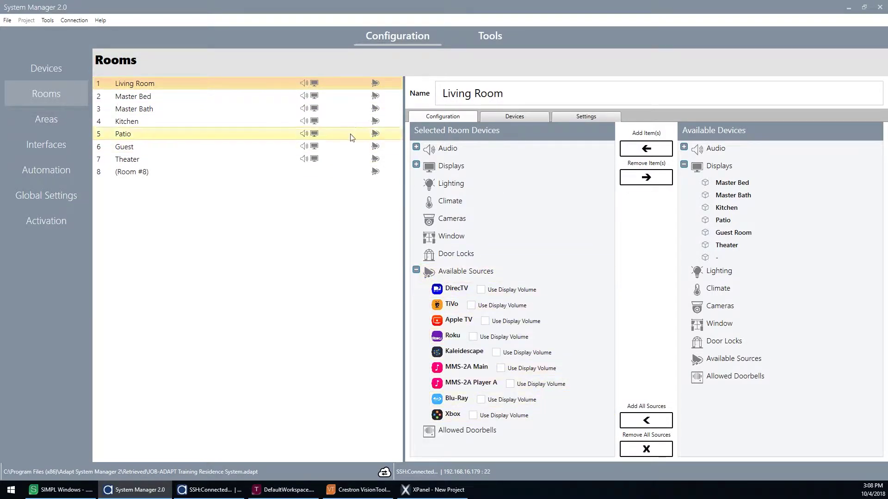
click(457, 400)
click(457, 413)
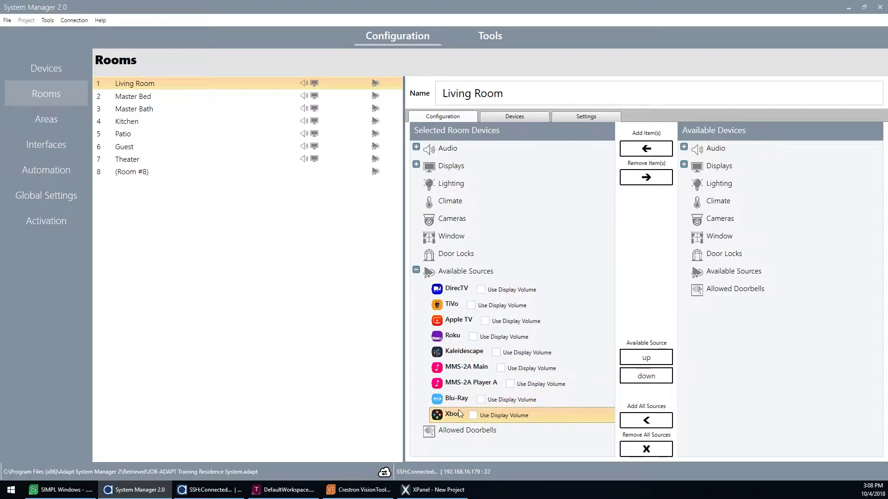
click(453, 403)
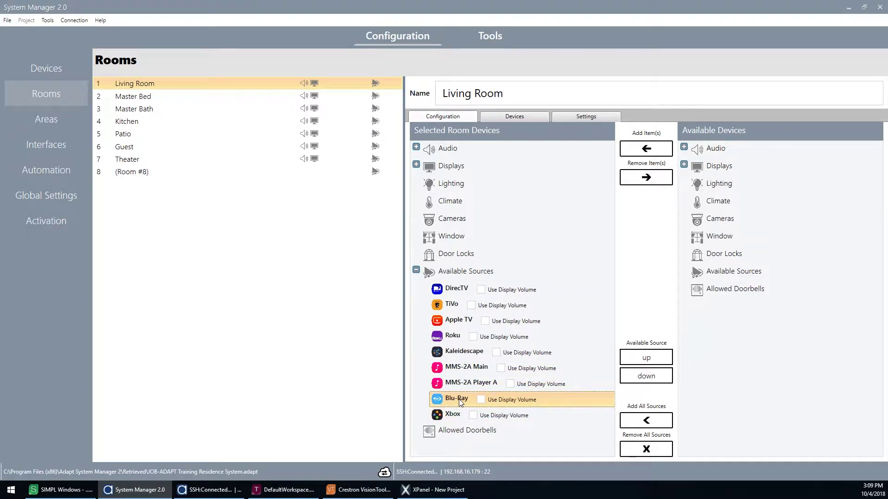
double_click(457, 400)
double_click(459, 405)
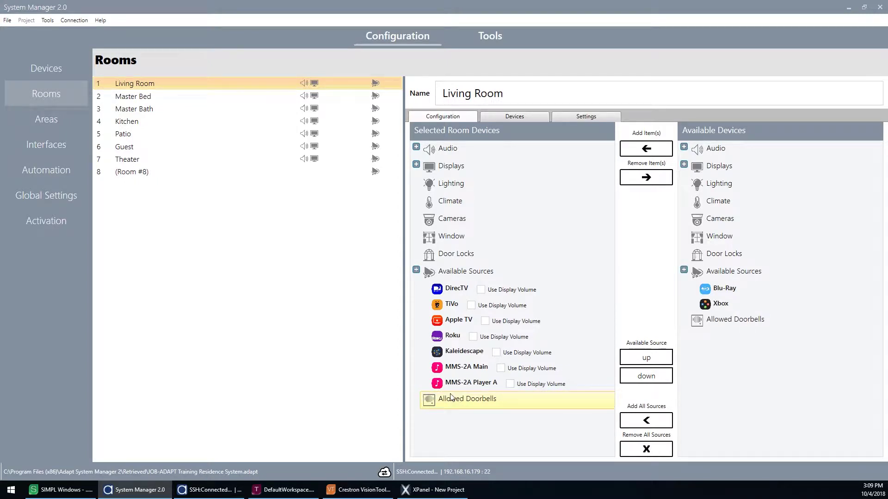
drag(459, 294, 453, 273)
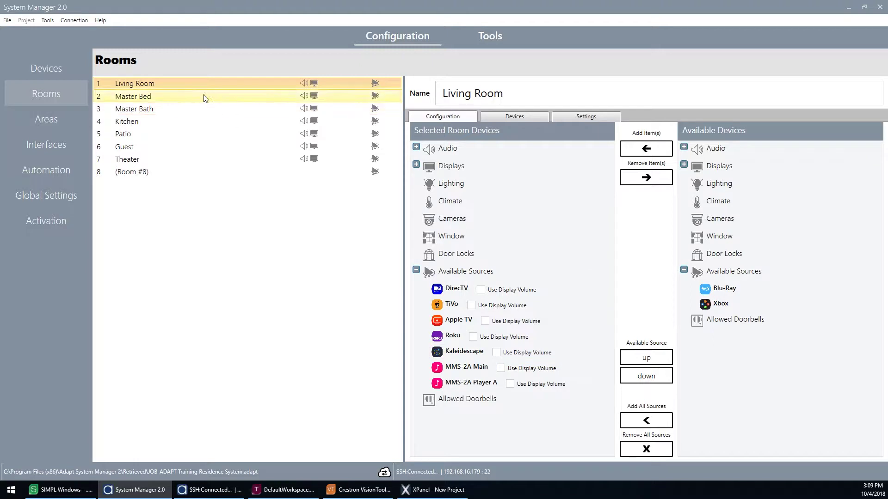
- Copy the Living Room and paste its allowed sources into Master Bed and Master Bath
right_click(151, 85)
click(155, 89)
right_click(140, 101)
click(199, 147)
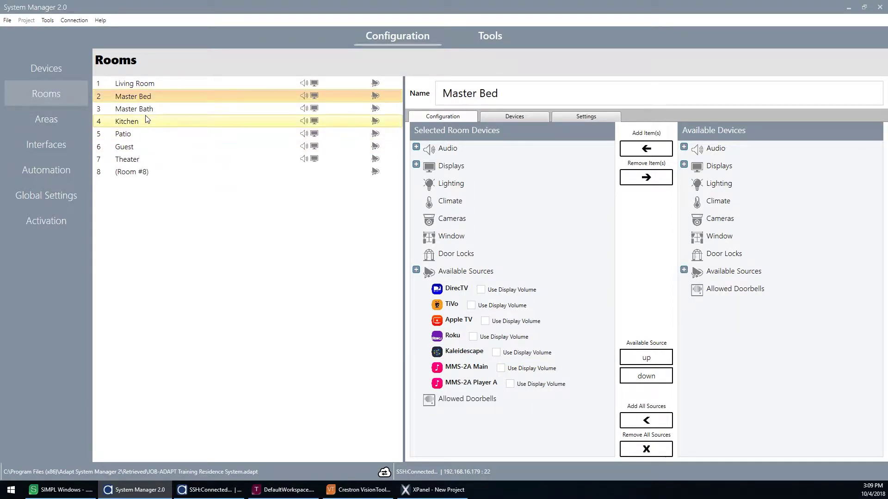
right_click(159, 109)
click(172, 165)
- Paste the Living Room's allowed sources into the Kitchen, Patio and Guest rooms
click(139, 123)
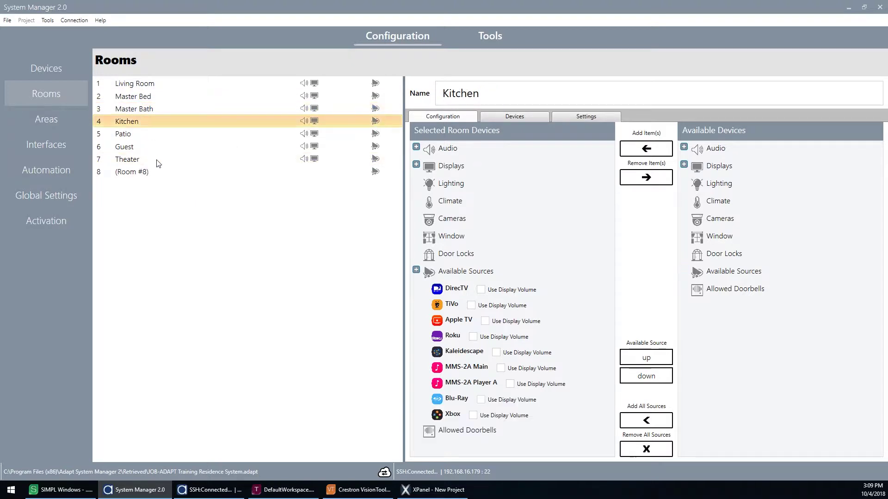
right_click(138, 122)
click(162, 173)
right_click(135, 134)
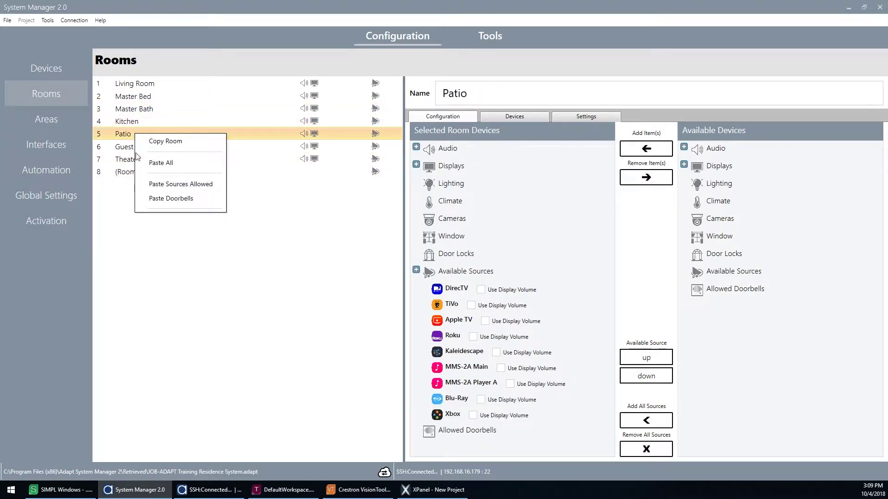
click(180, 184)
right_click(137, 147)
click(180, 197)
- Move Blu-Ray to the first position in the Theater room's available sources
click(138, 159)
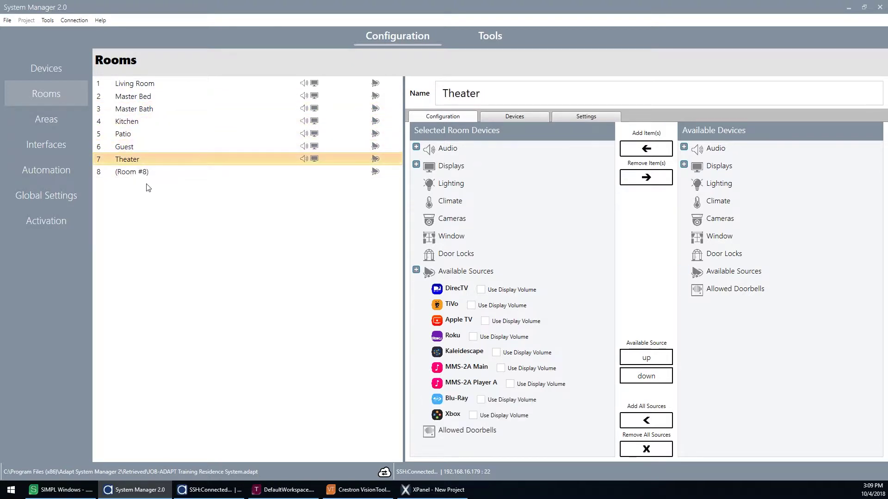
right_click(132, 159)
click(123, 163)
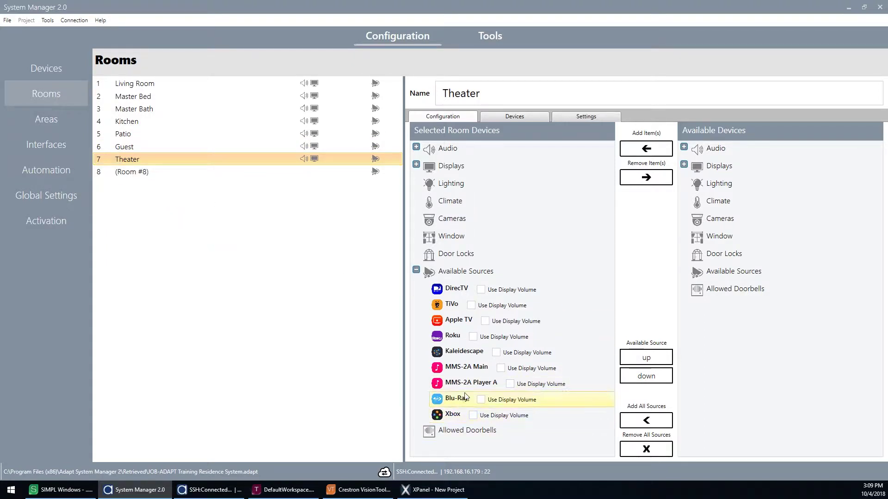
click(452, 402)
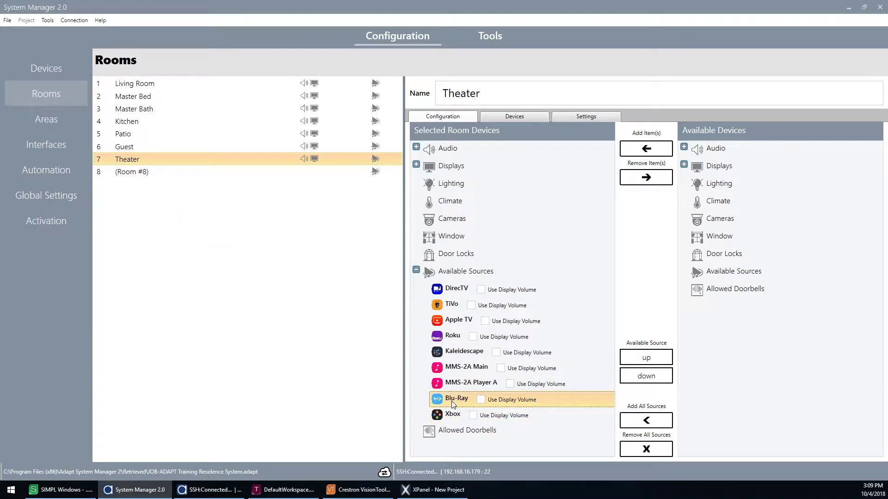
click(649, 359)
click(651, 359)
click(650, 359)
click(652, 360)
click(650, 359)
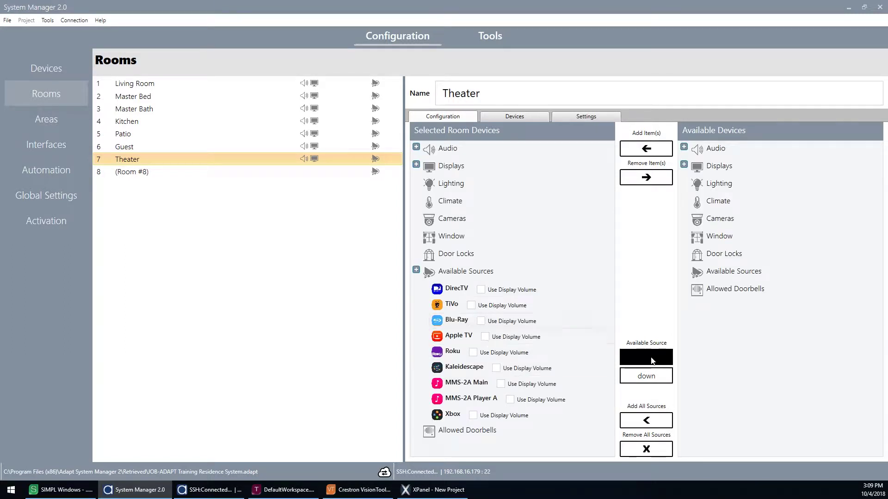
click(650, 360)
click(651, 359)
- Move Xbox up to second place in the Theater's available sources, directly below Blu-Ray
click(453, 413)
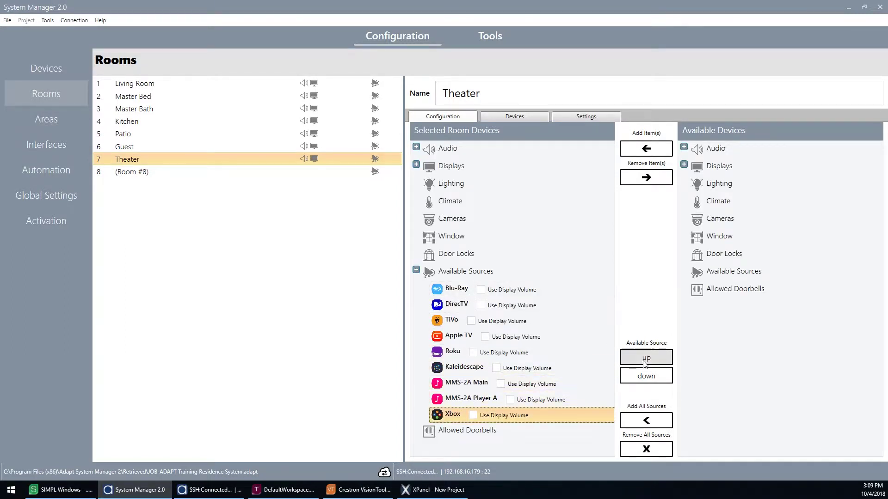
click(646, 362)
click(645, 363)
click(645, 363)
click(646, 363)
click(645, 364)
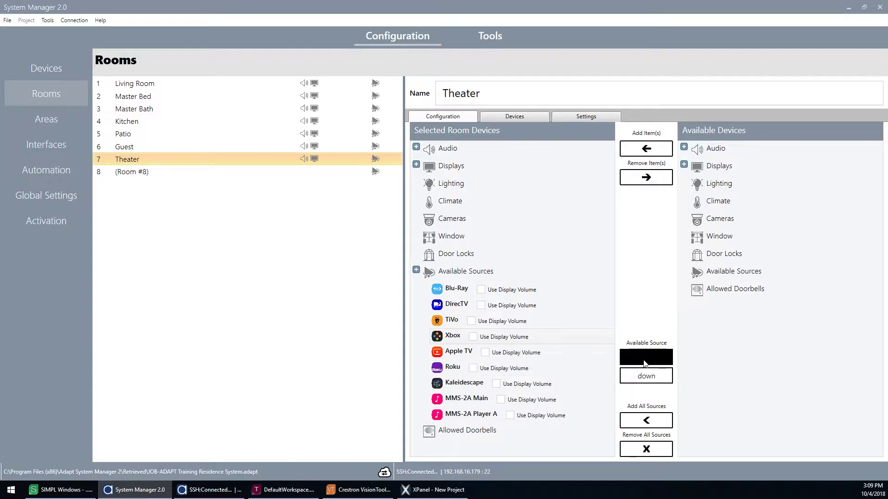
click(646, 364)
click(646, 364)
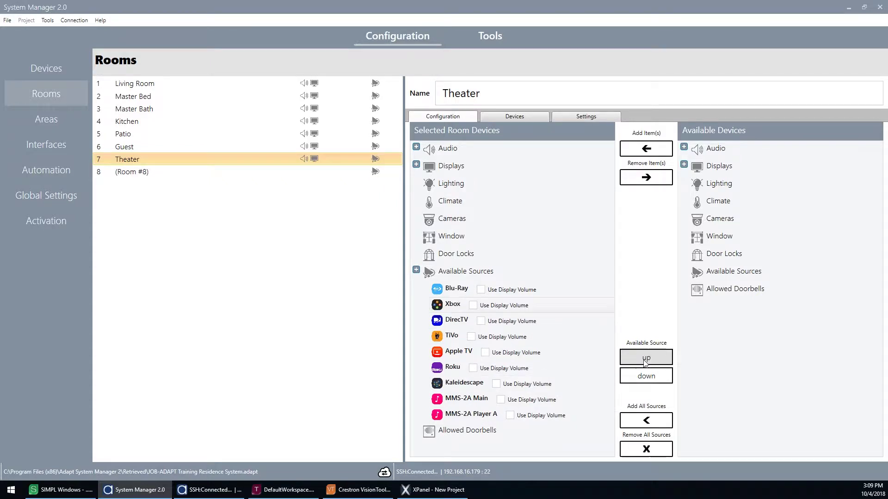
- Send the updated system configuration to the controller and check the update's progress in the SSH console
click(48, 20)
click(60, 34)
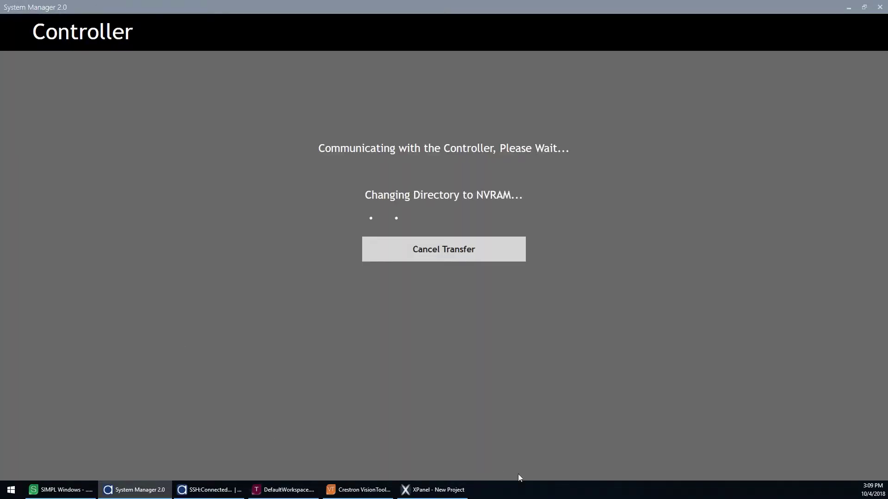
click(209, 493)
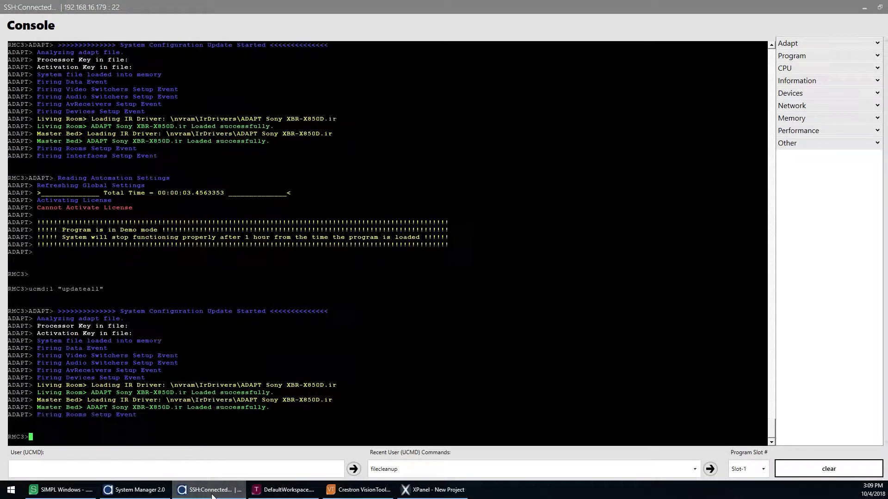
click(214, 493)
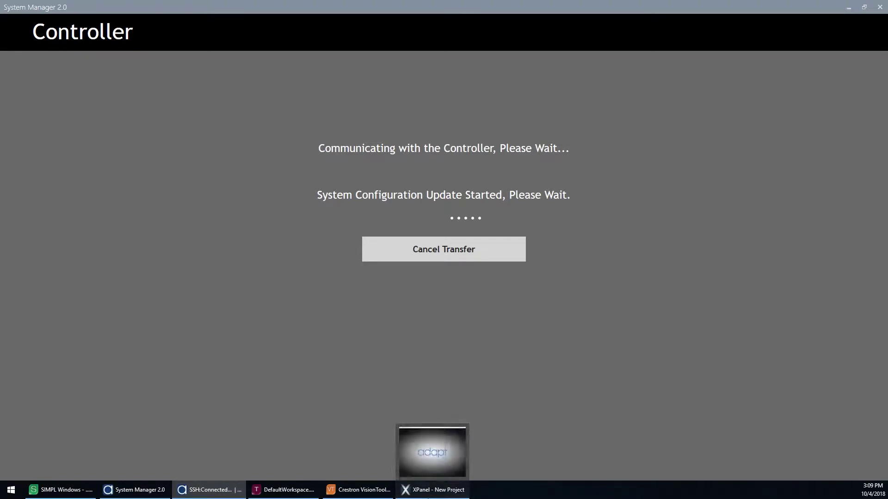
- Switch to XPanel and select all seven rooms, Living Room through Theater, for multiple-room control in Multiroom
click(433, 491)
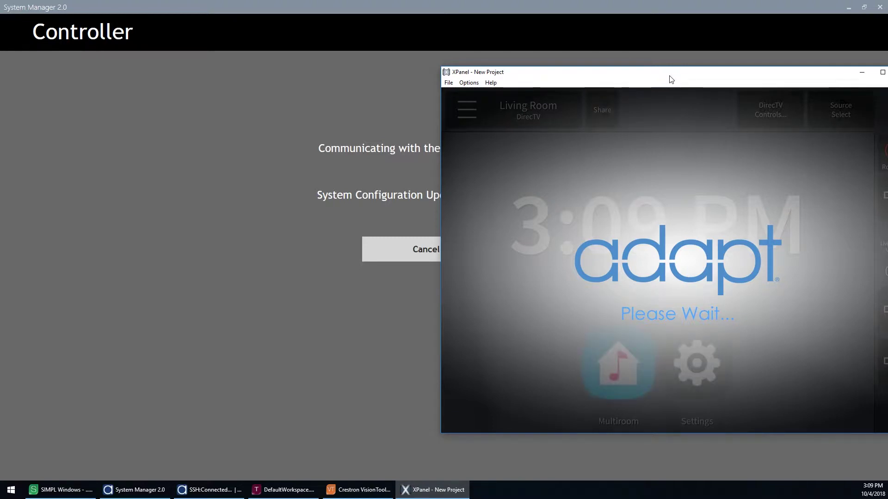
drag(672, 80, 408, 66)
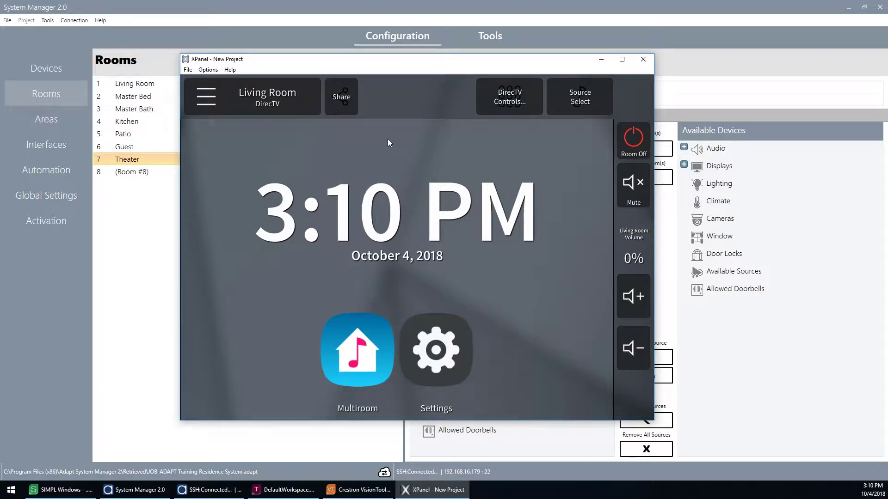
click(359, 359)
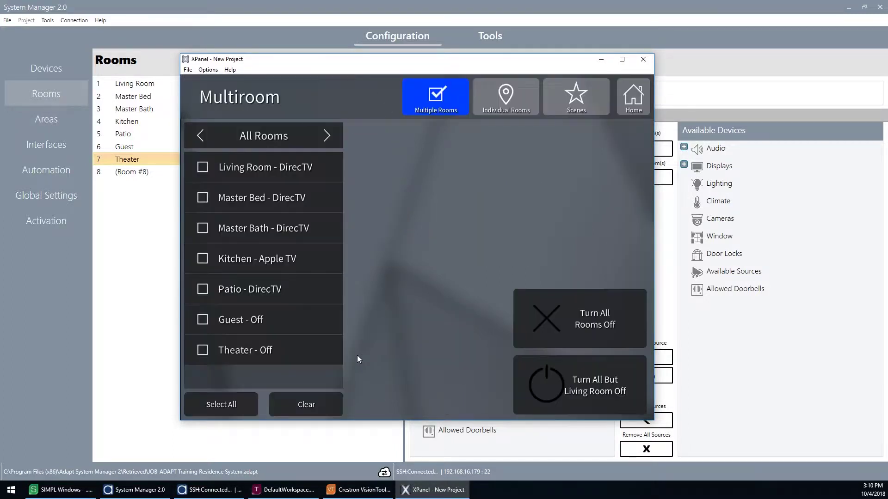
click(293, 170)
click(303, 195)
click(310, 226)
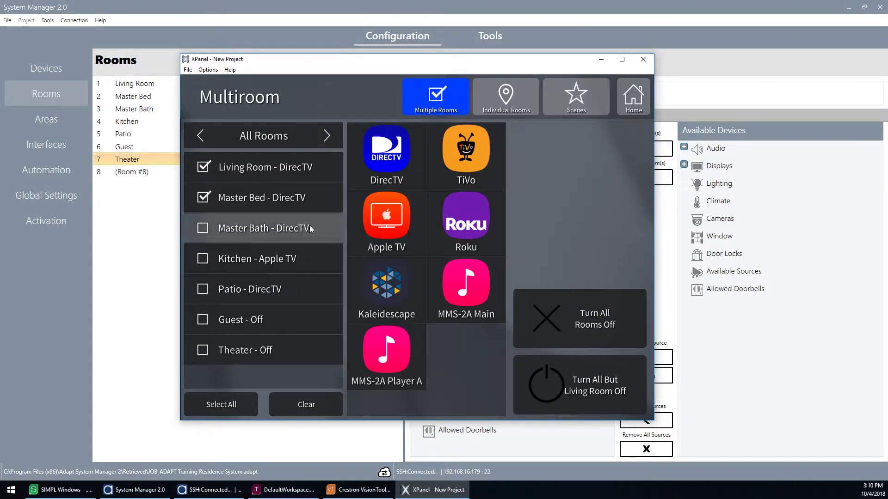
click(307, 260)
click(300, 290)
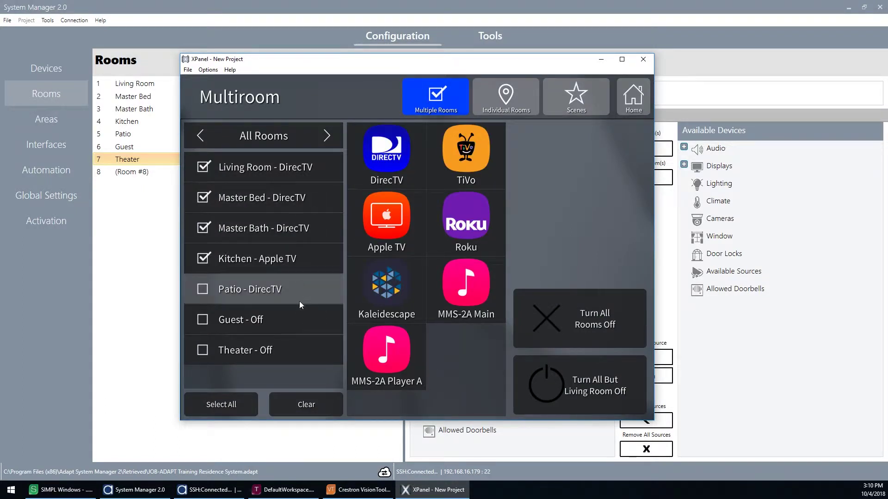
click(300, 320)
click(300, 348)
- Clear the SIMPL Debugger trace and route DirecTV to all selected rooms from XPanel, keeping the trace in view
click(283, 489)
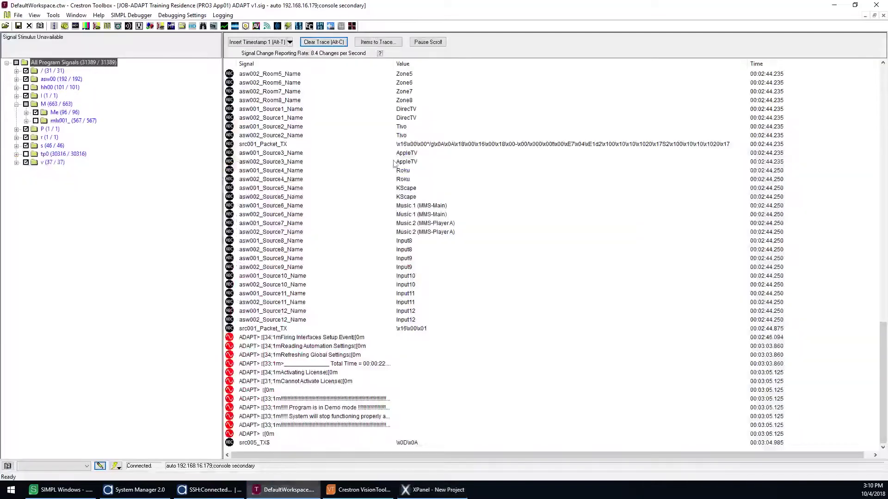
click(432, 490)
click(409, 136)
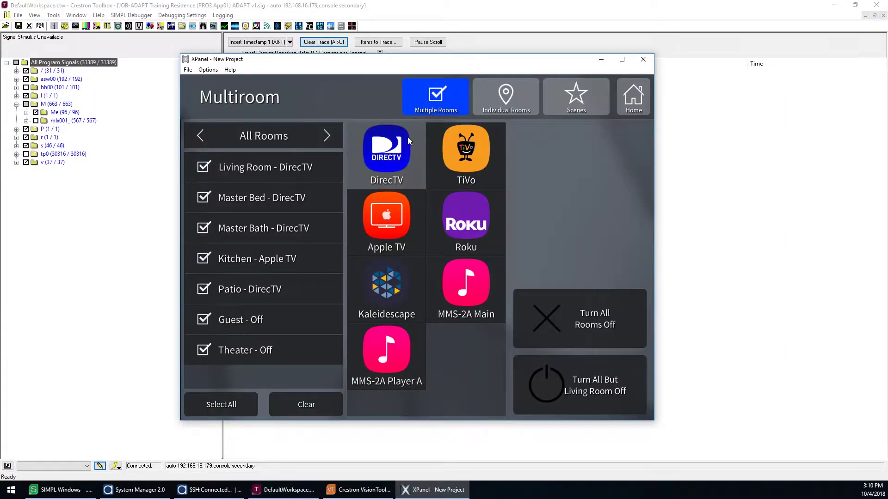
drag(402, 63, 688, 63)
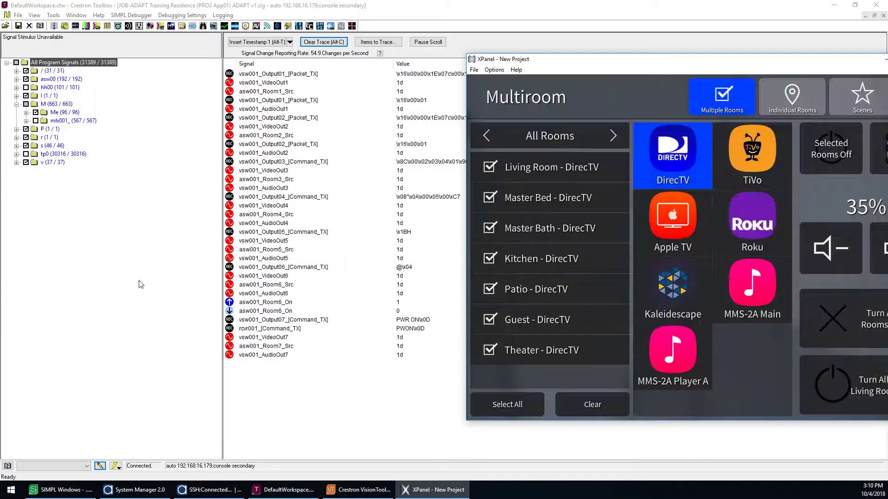
- Examine the display command for output 3 and the VideoOut signals for outputs 1 to 7 in the SIMPL Debugger trace
click(160, 284)
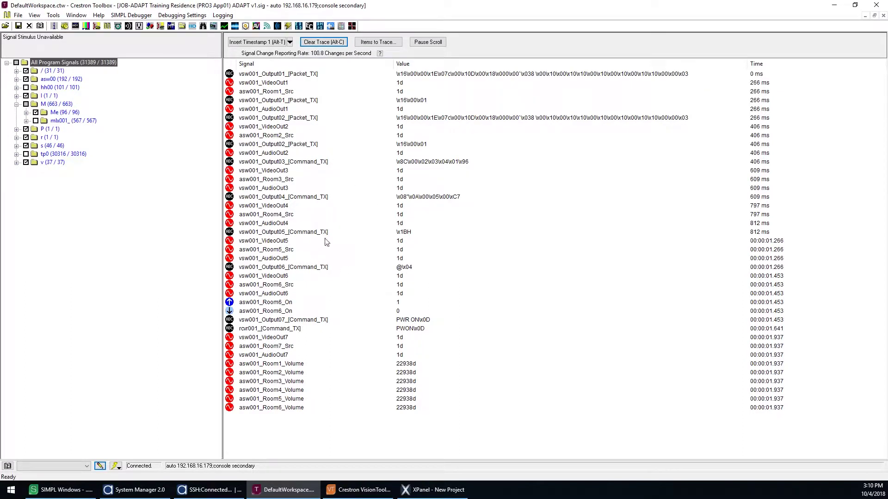
click(305, 163)
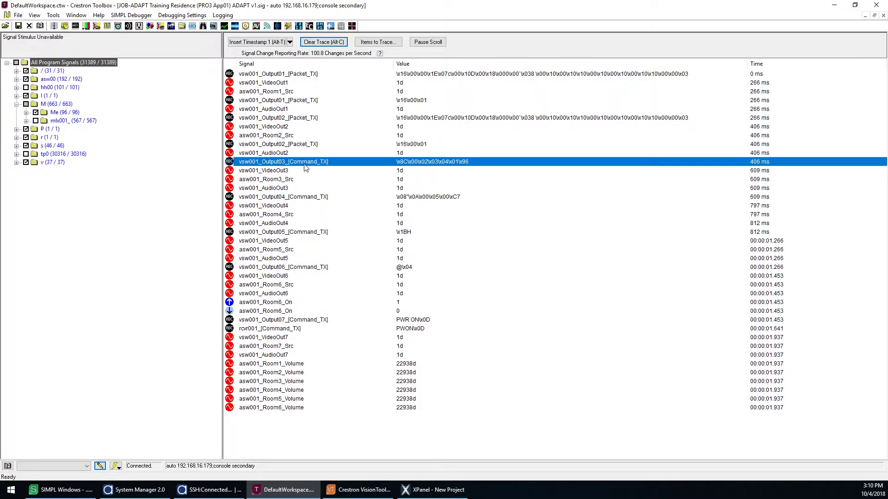
click(163, 188)
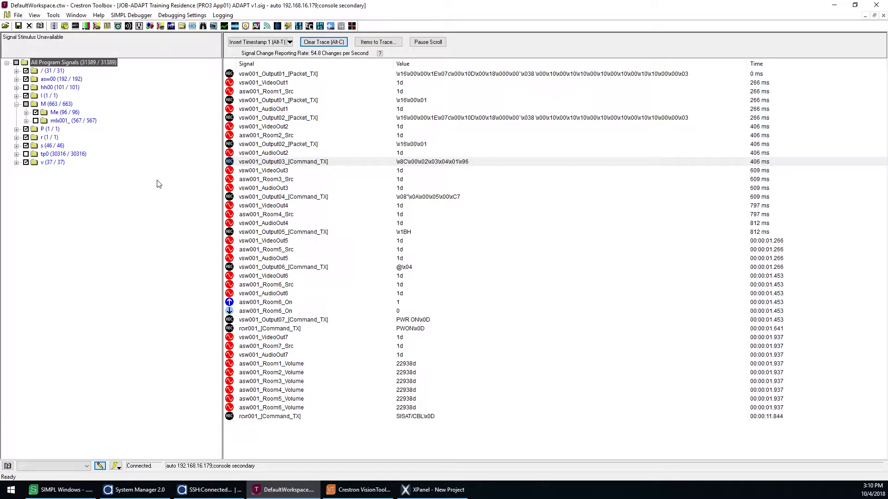
click(275, 84)
click(288, 129)
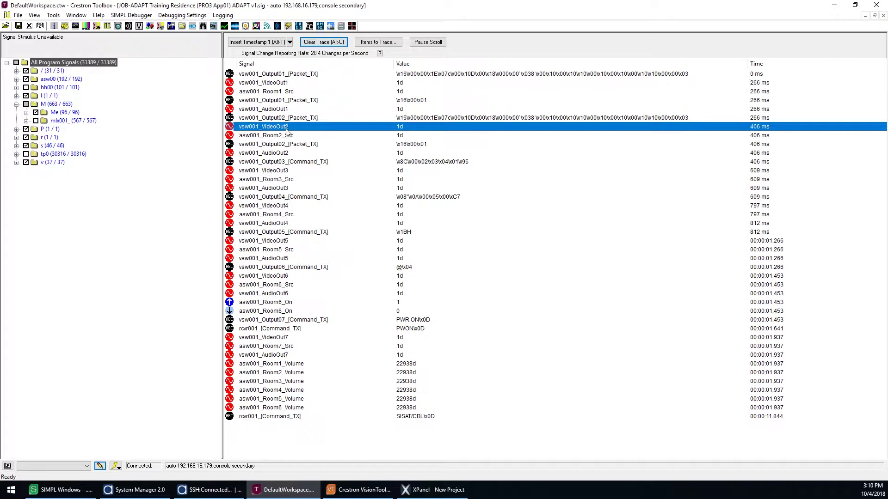
click(287, 172)
click(294, 208)
click(294, 242)
click(297, 278)
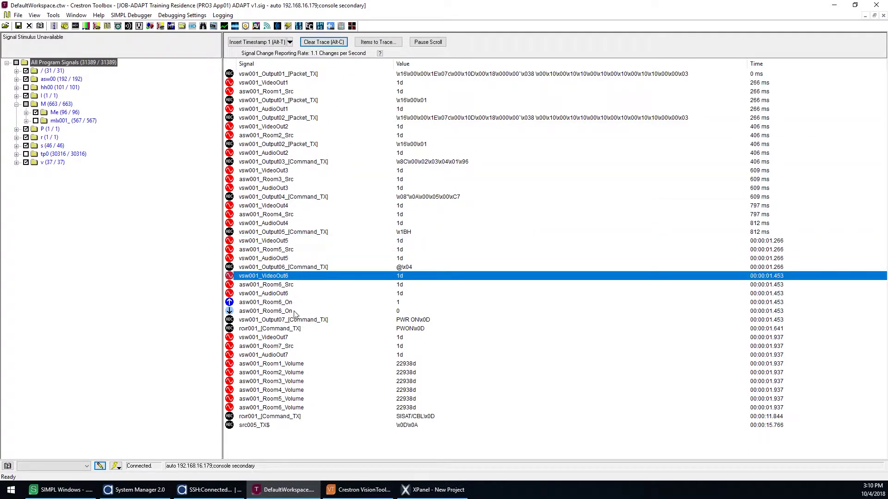
click(293, 339)
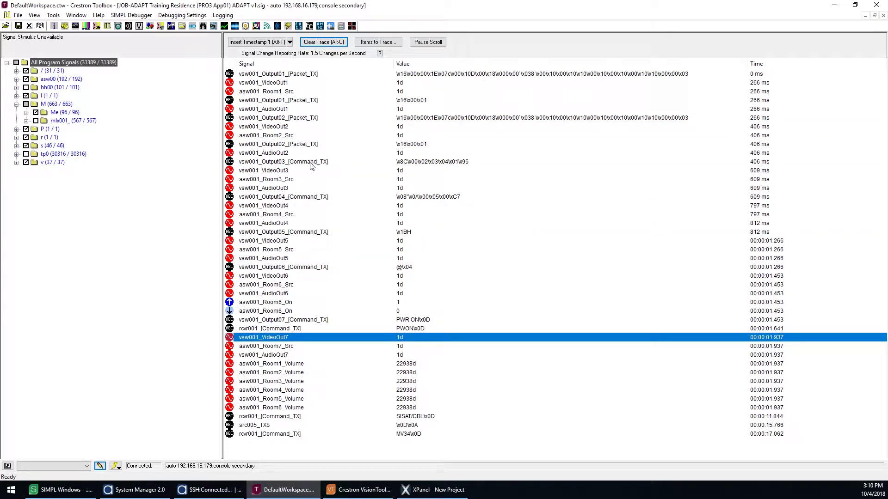
- Examine the room source, audio output and room volume signals and the receiver's input and volume commands in the trace
click(267, 92)
click(268, 109)
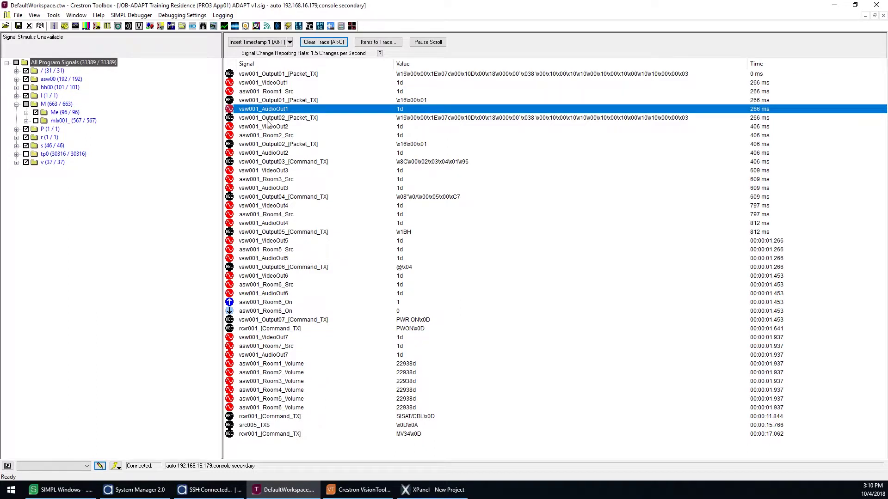
click(267, 127)
click(268, 135)
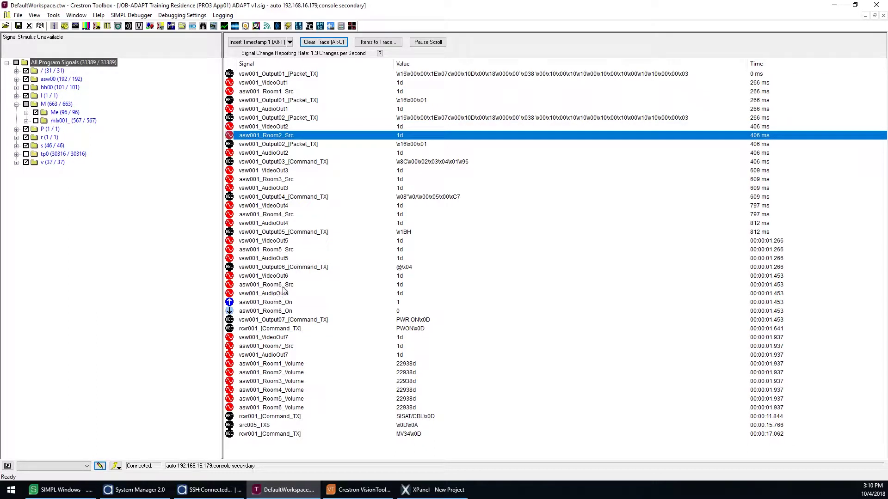
click(299, 364)
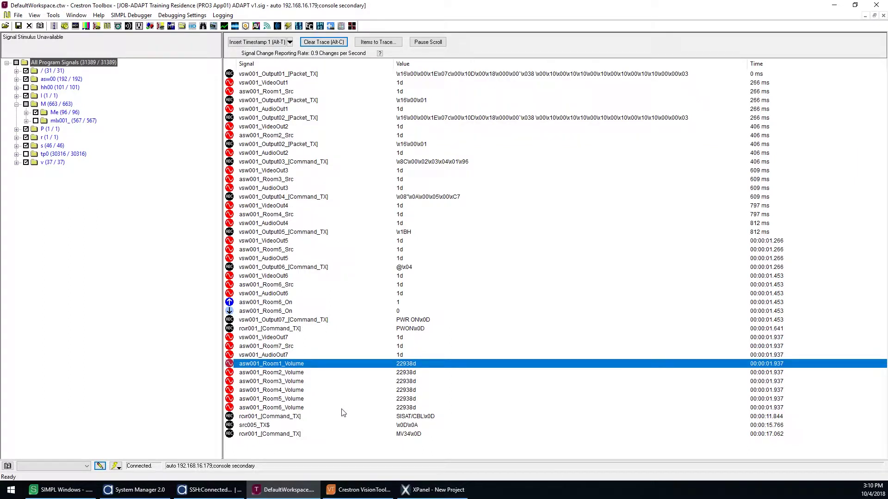
click(417, 418)
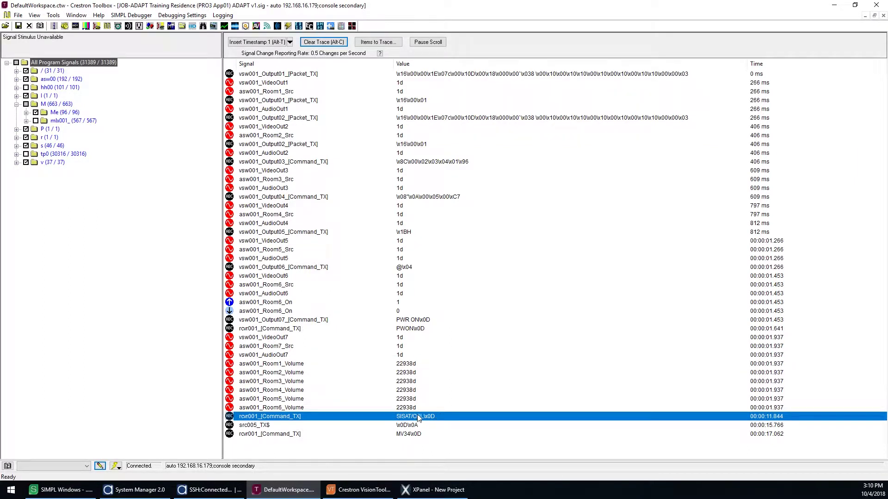
click(426, 435)
- Raise the selected rooms' volume to 44% in XPanel and check the room volume and receiver command signals in the debugger
click(432, 489)
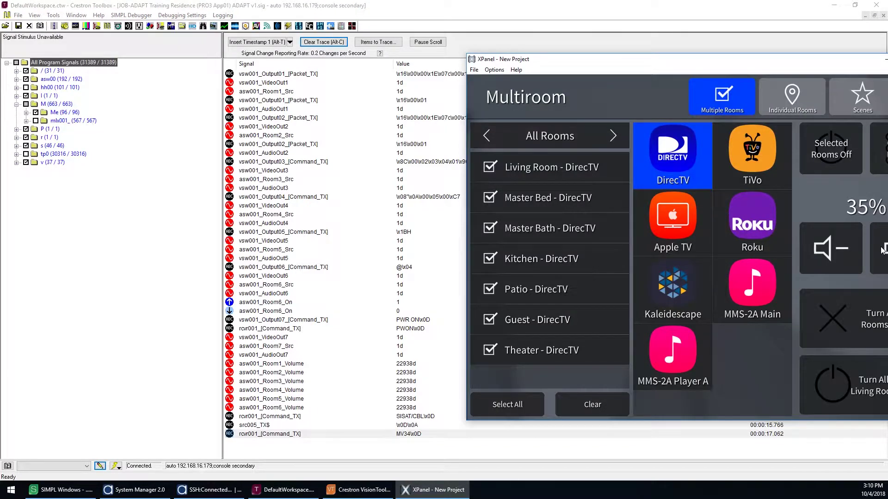
drag(882, 250, 878, 250)
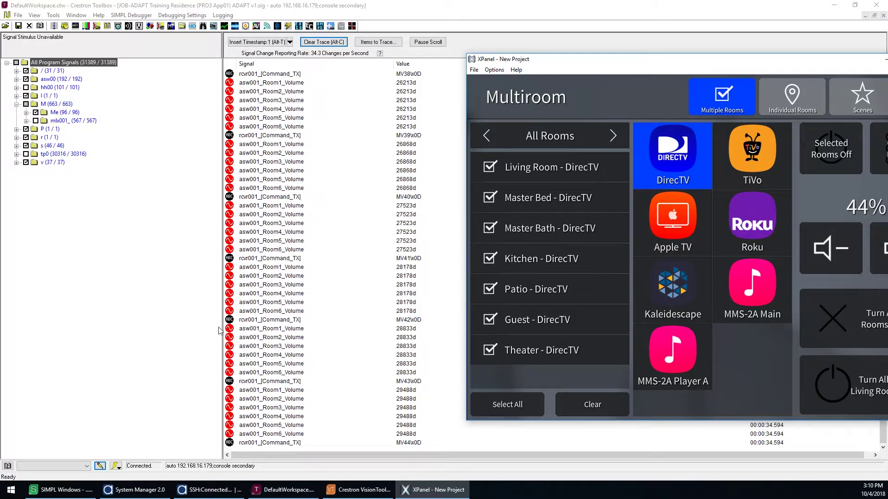
click(155, 360)
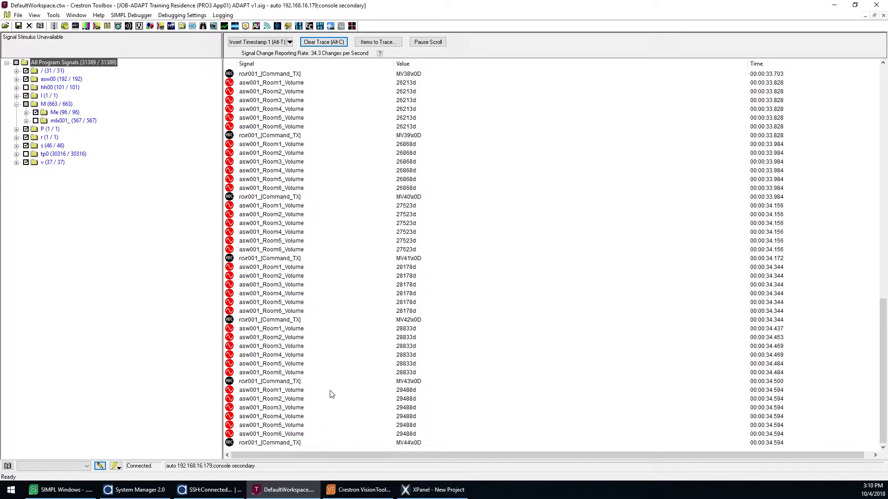
click(300, 393)
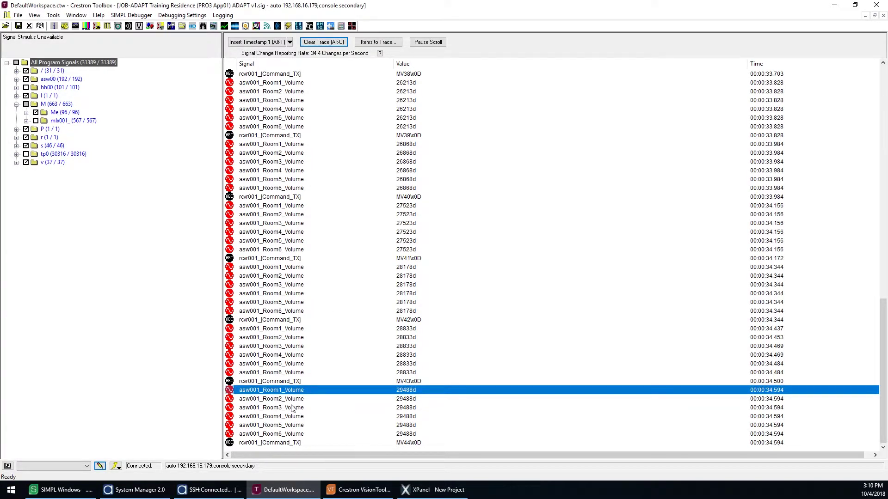
click(288, 444)
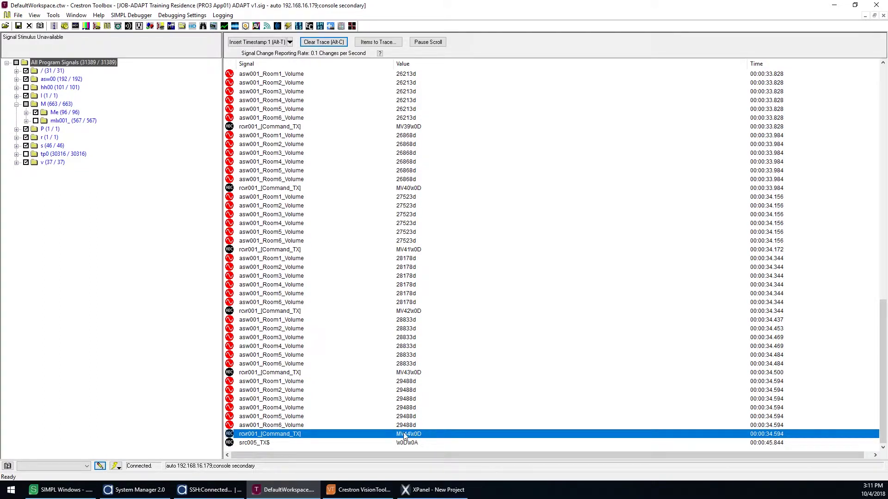
- Raise the selected rooms' volume to 50% in XPanel and route TiVo, Apple TV and Roku to them in turn
click(435, 489)
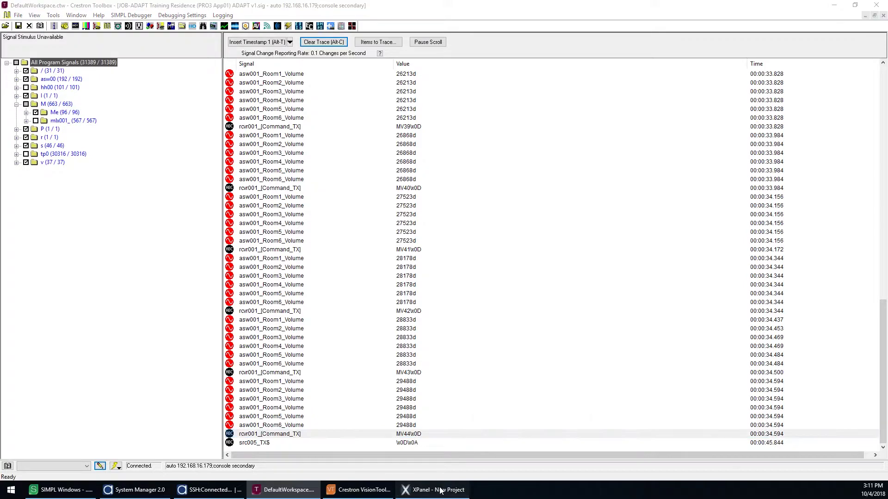
click(885, 256)
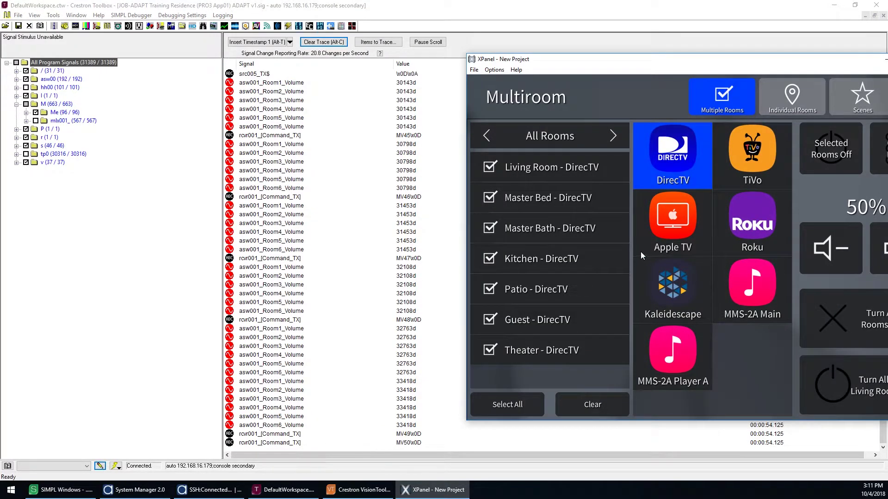
click(720, 168)
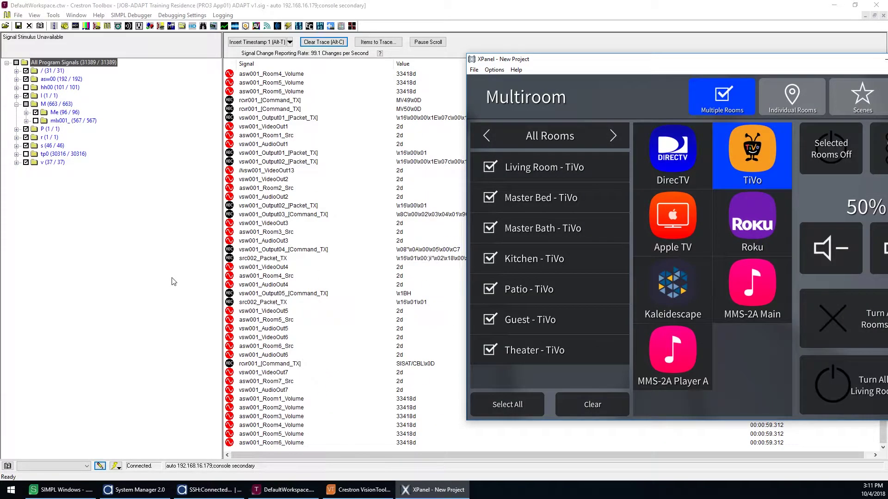
click(676, 227)
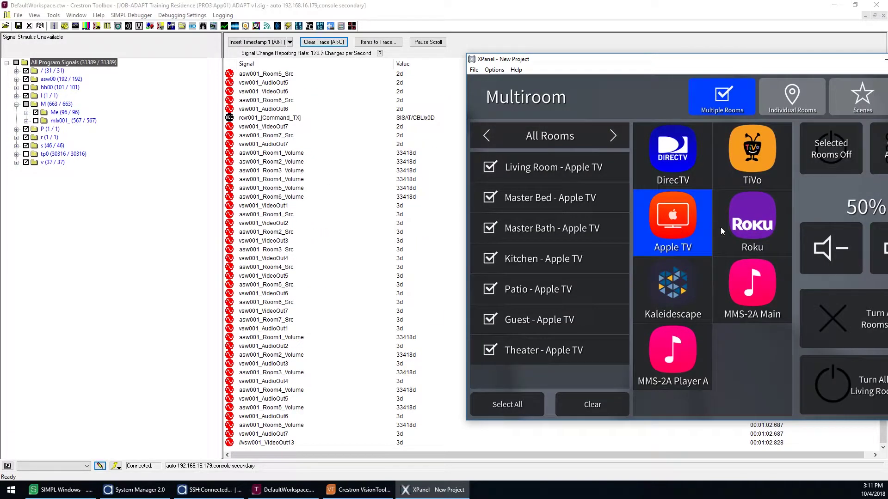
click(740, 227)
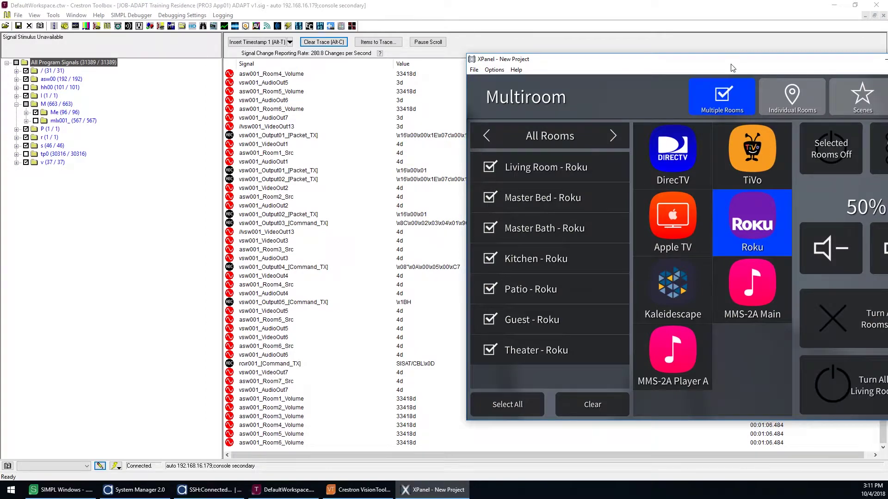
- Review the available sources of the Living Room, Master Bed and Master Bath in Multiroom's Individual Rooms view
mouse_move(732, 68)
mouse_down()
mouse_move(492, 21)
mouse_move(472, 63)
mouse_up()
click(542, 98)
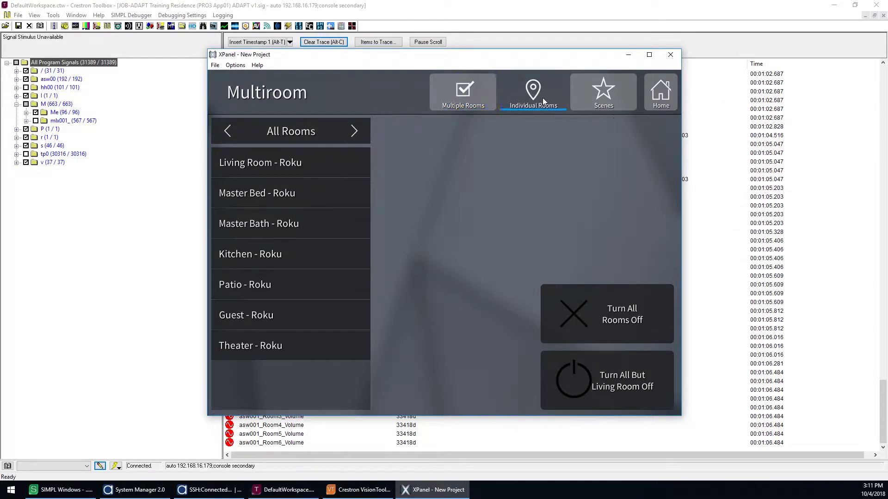
click(298, 172)
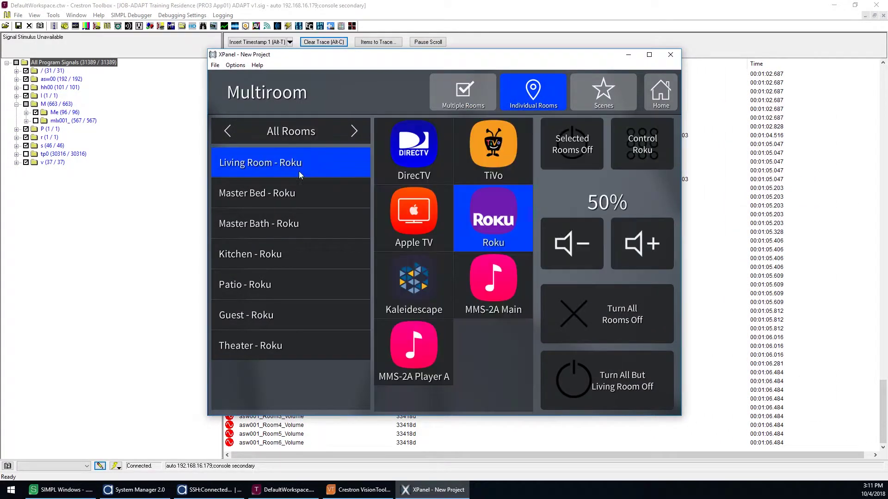
click(317, 207)
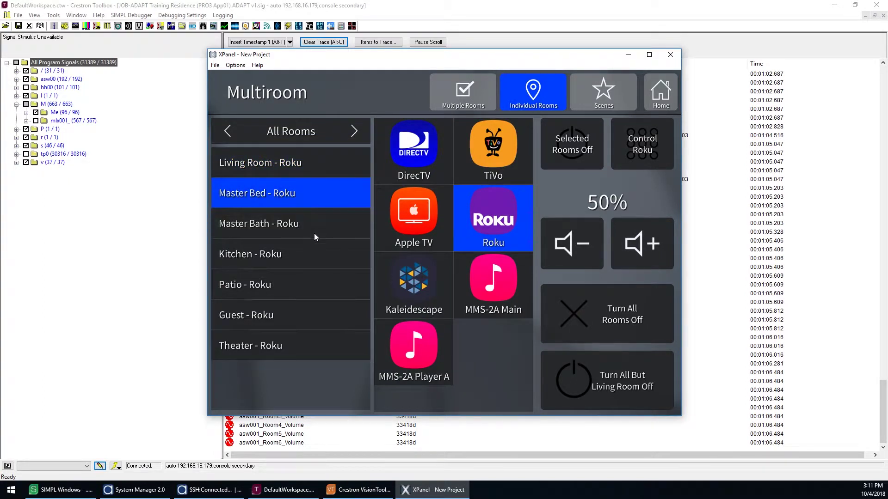
click(314, 233)
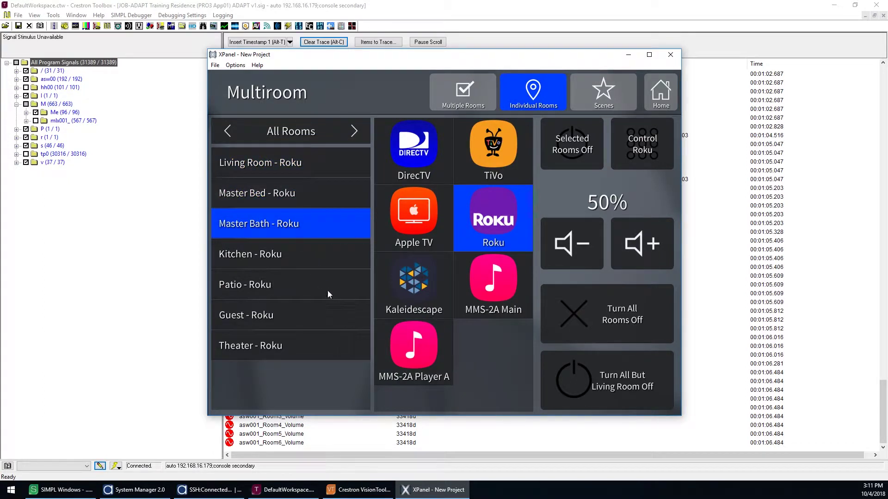
- Route Blu-Ray to the Theater individually and check the resulting signals in the debugger trace
click(306, 346)
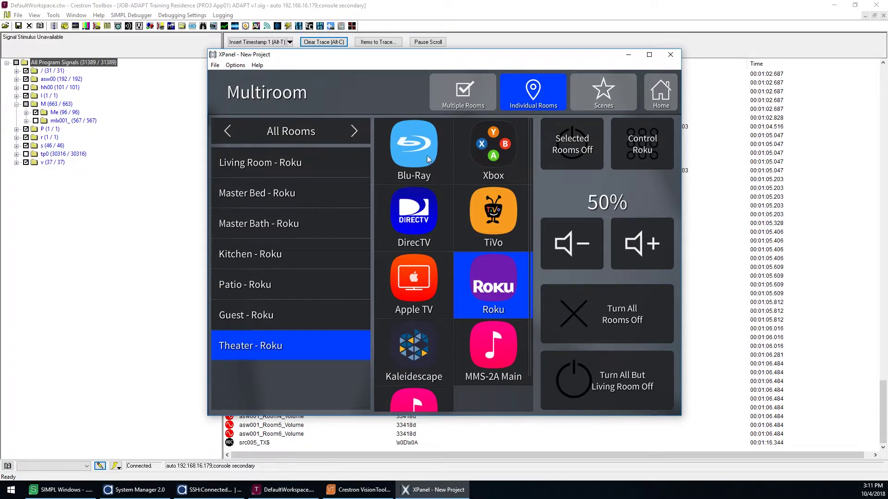
click(428, 159)
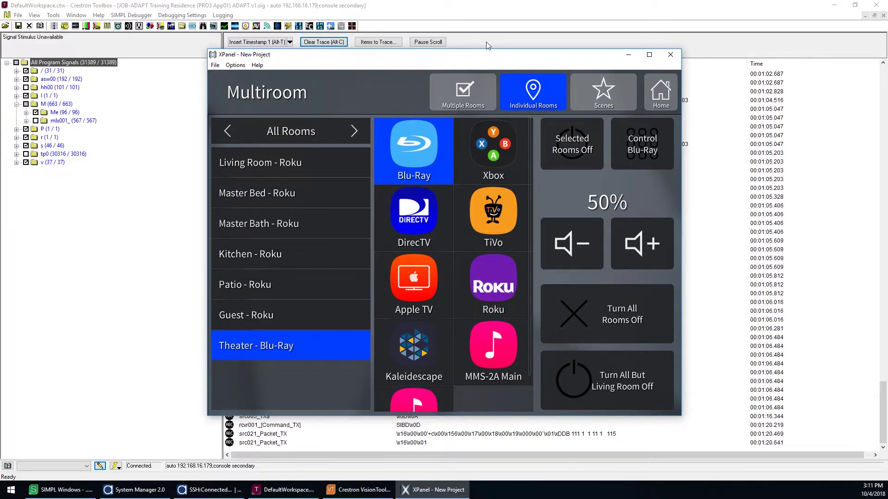
drag(487, 54, 508, 21)
click(179, 350)
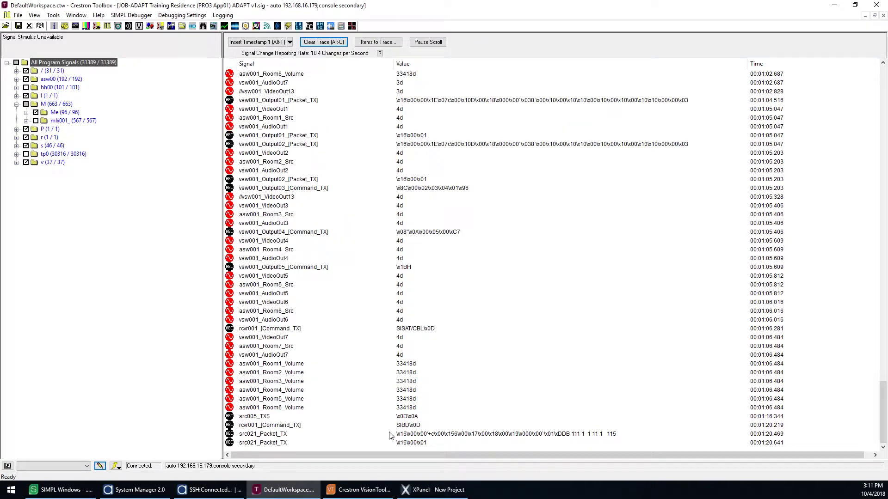
- Inspect the receiver's latest command signal in the debugger trace and return XPanel to the Living Room home page
click(348, 428)
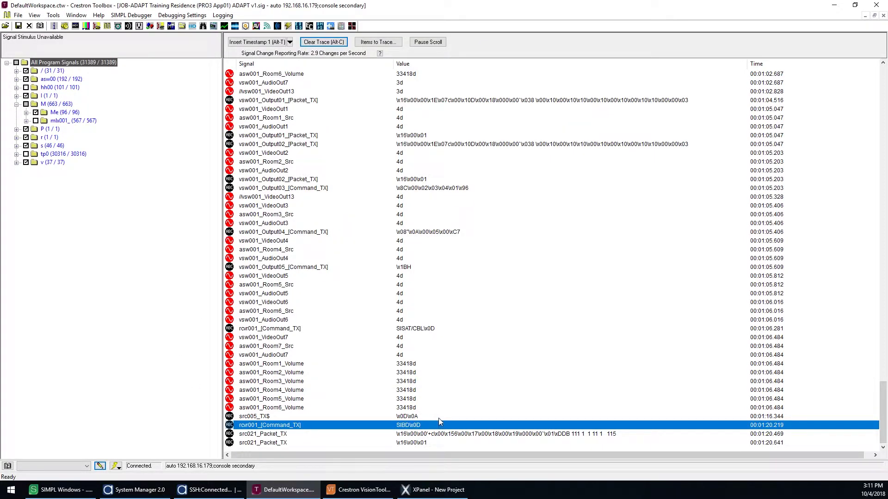
click(426, 494)
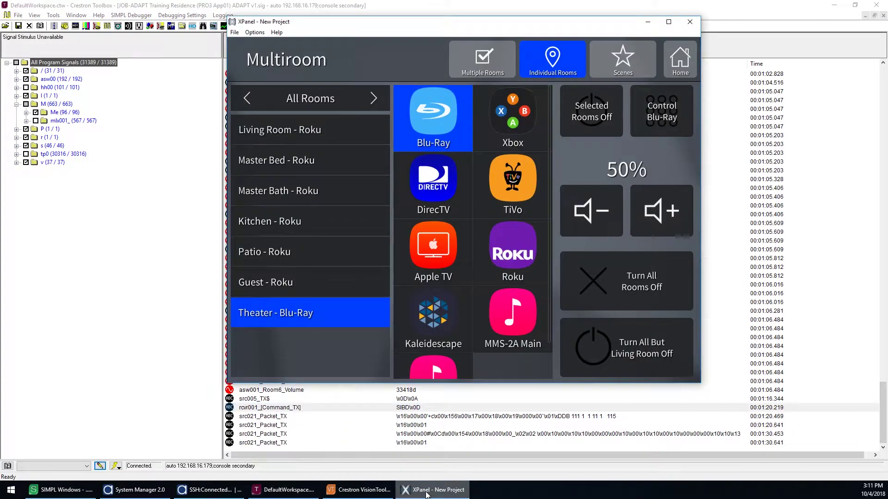
click(684, 62)
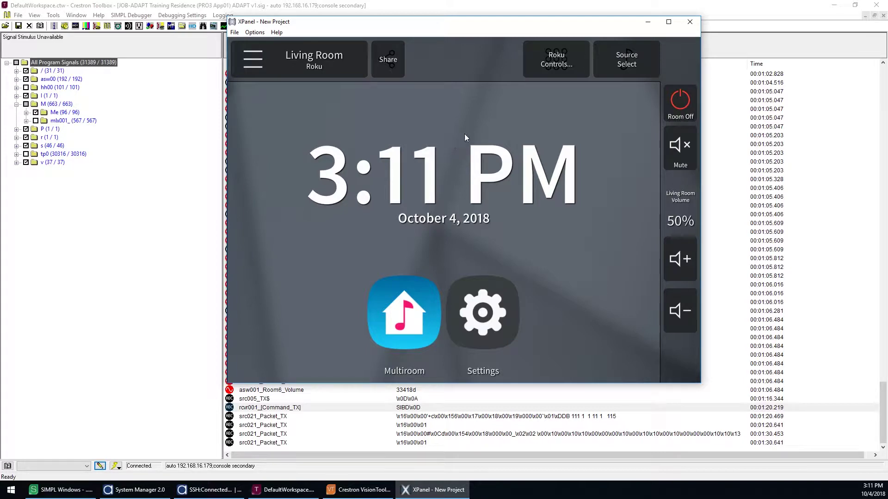
- Look briefly at the iPad project in VisionTools Pro-e, and select DirecTV as the Living Room source in XPanel
click(358, 489)
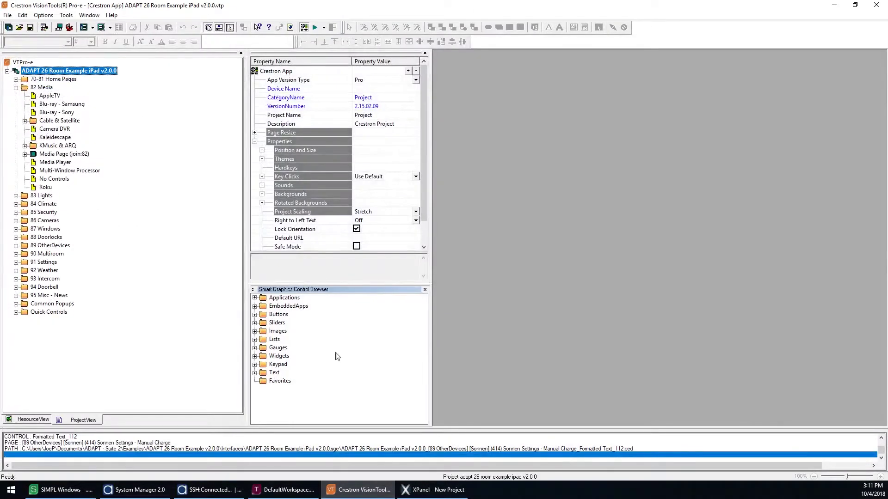
click(432, 489)
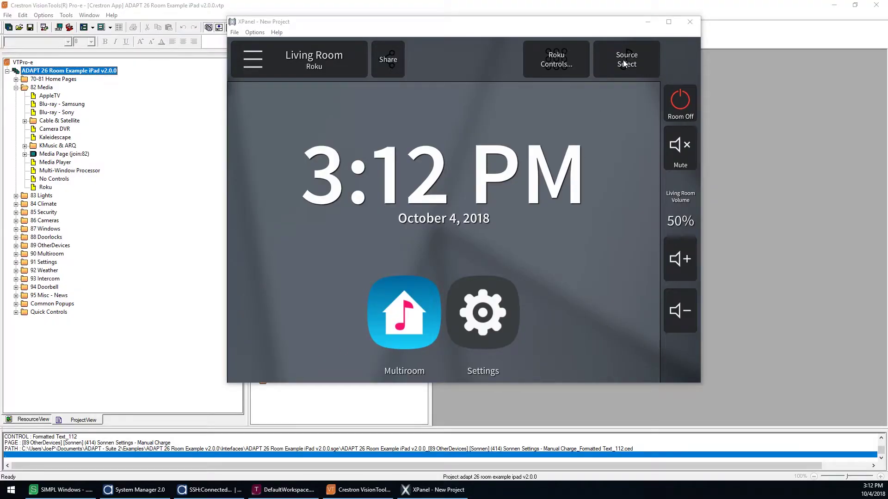
click(623, 60)
click(481, 124)
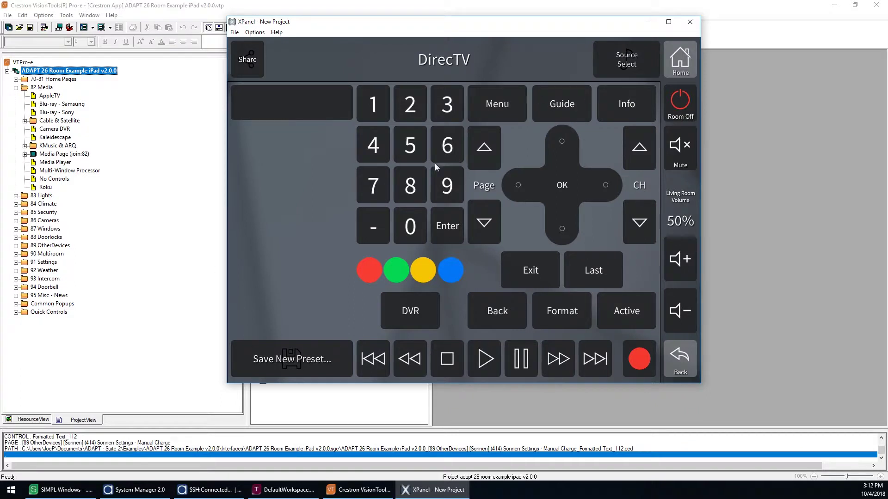
- Start a new DirecTV channel preset with channel number 1234 and an appended Enter key
click(309, 366)
click(428, 178)
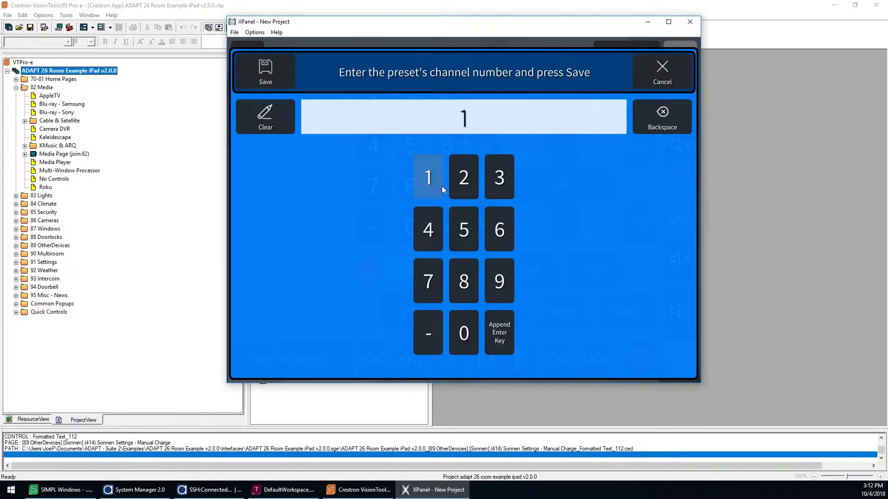
click(464, 178)
click(499, 177)
click(429, 230)
click(499, 332)
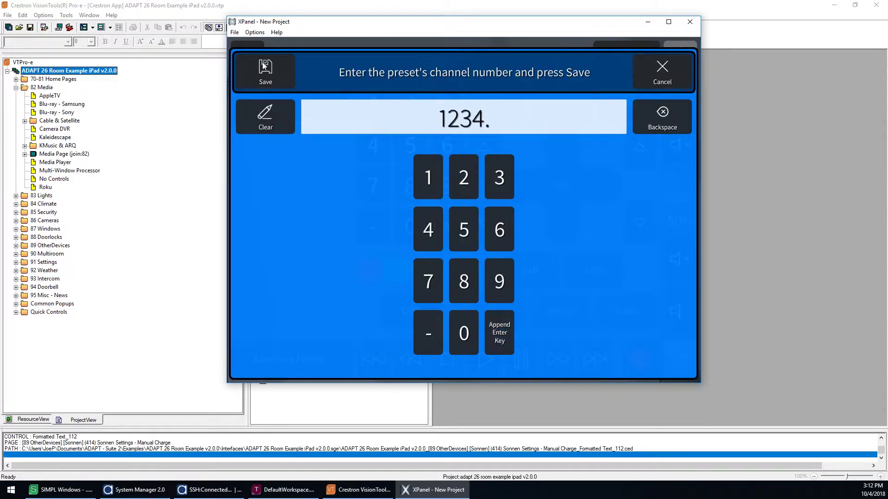
- Name the new DirecTV preset "test" and save it
click(430, 216)
click(361, 216)
click(346, 264)
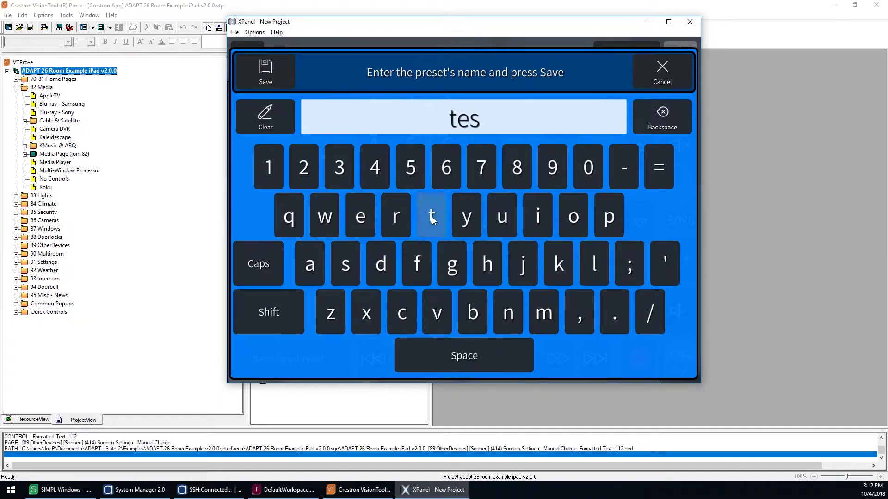
click(430, 216)
click(258, 67)
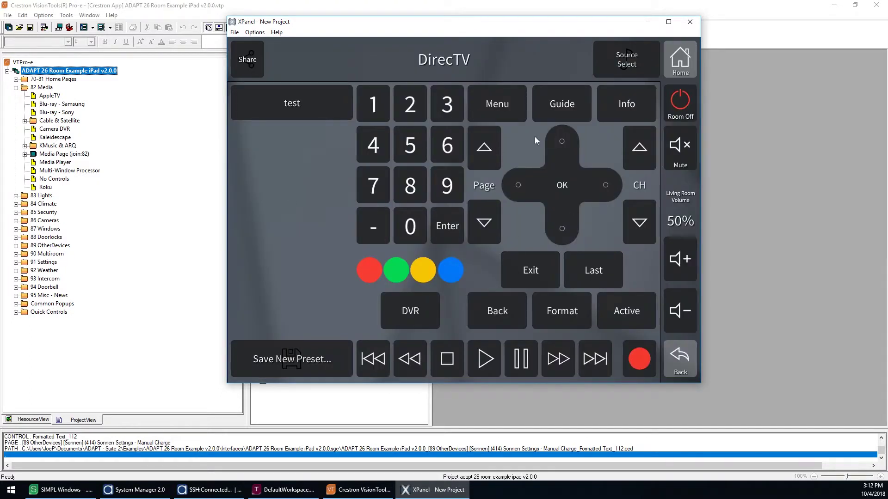
- Select TiVo, Apple TV and Roku in turn for the Living Room and view each source's control page
click(614, 62)
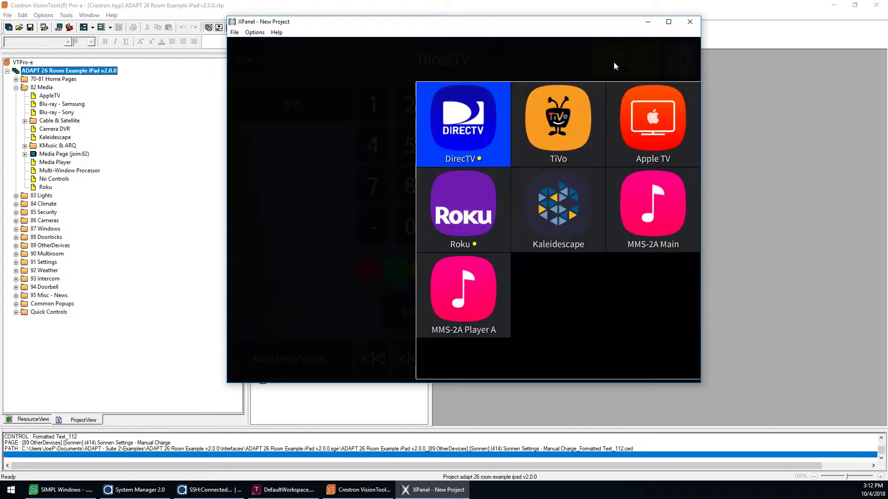
click(592, 110)
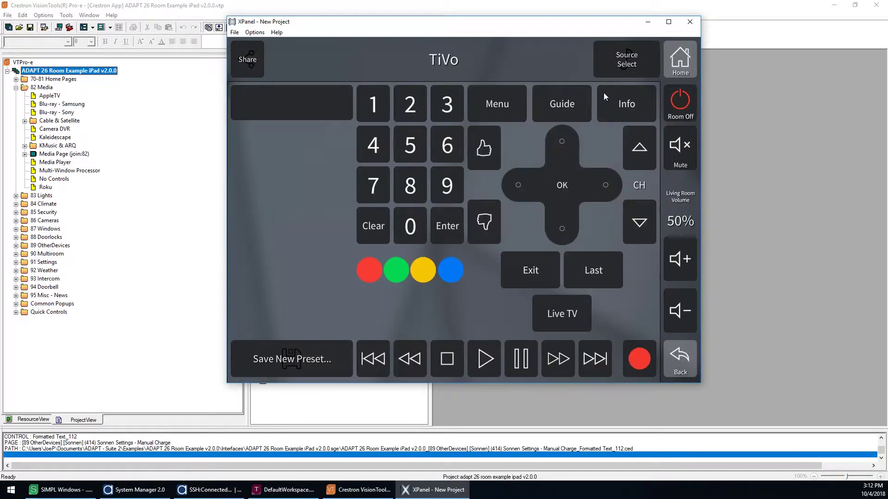
click(641, 62)
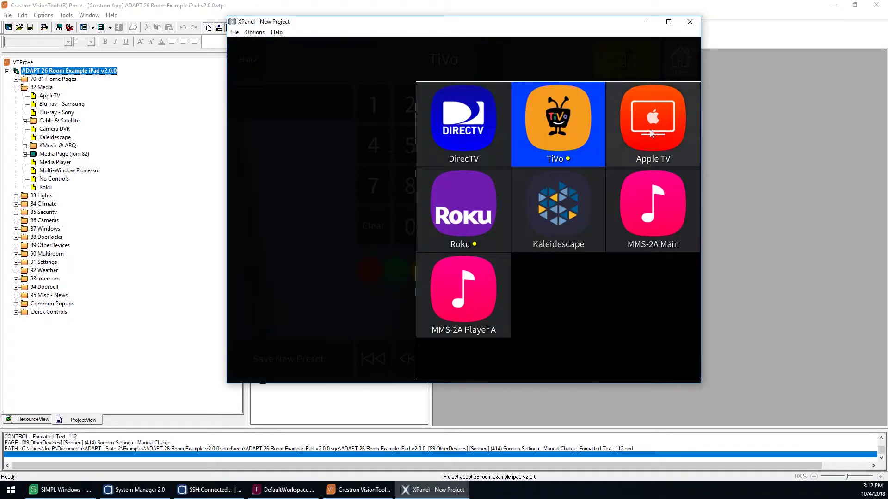
click(650, 130)
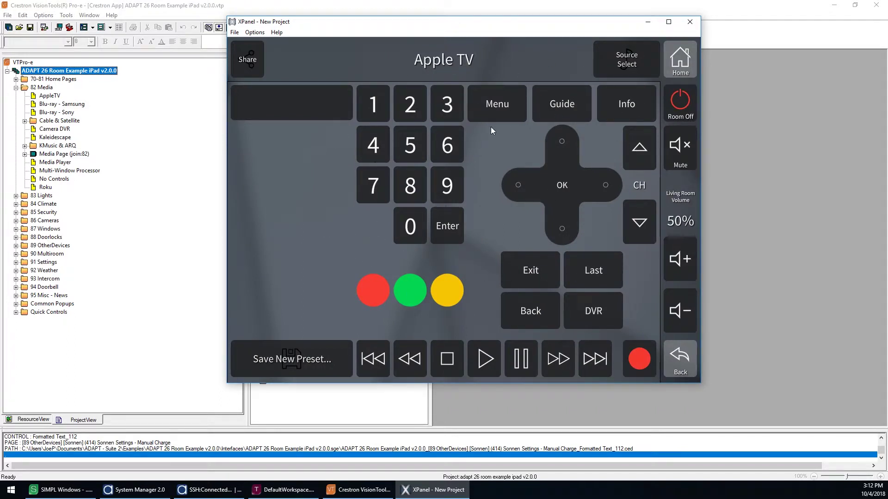
click(620, 65)
click(466, 220)
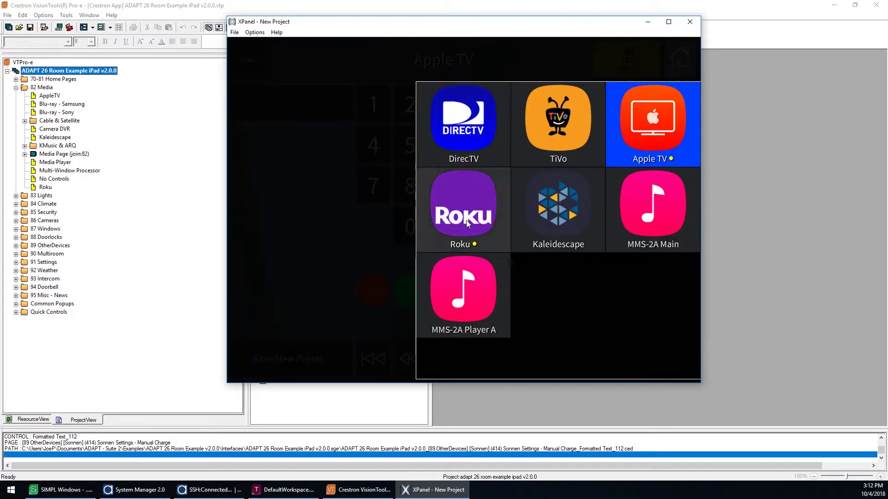
- Select Kaleidescape, MMS-2A Main and MMS-2A Player A in turn for the Living Room and view their control pages
click(624, 60)
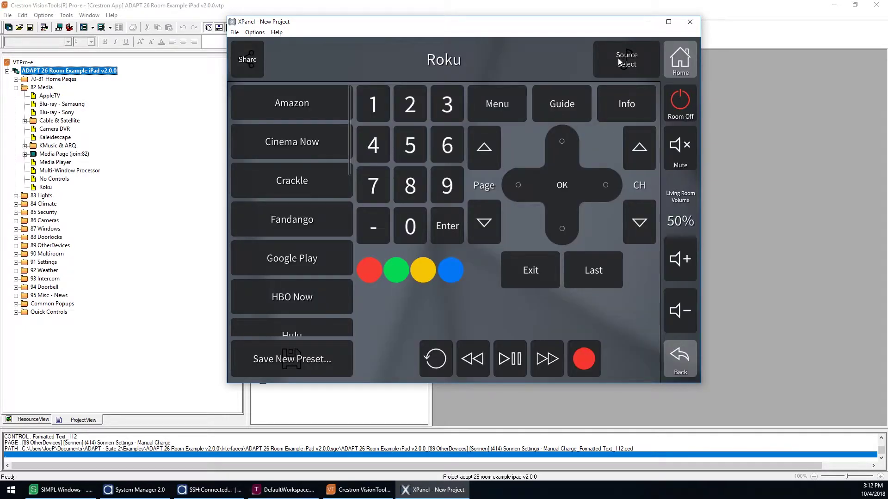
click(578, 220)
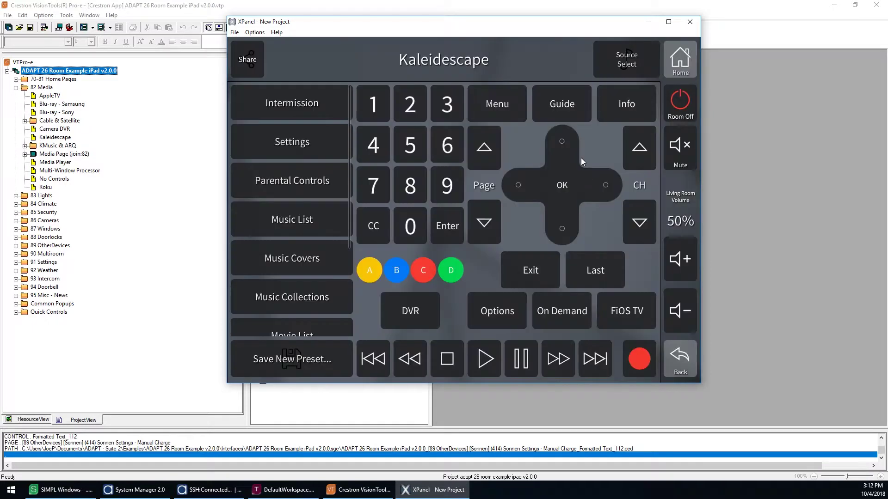
click(642, 62)
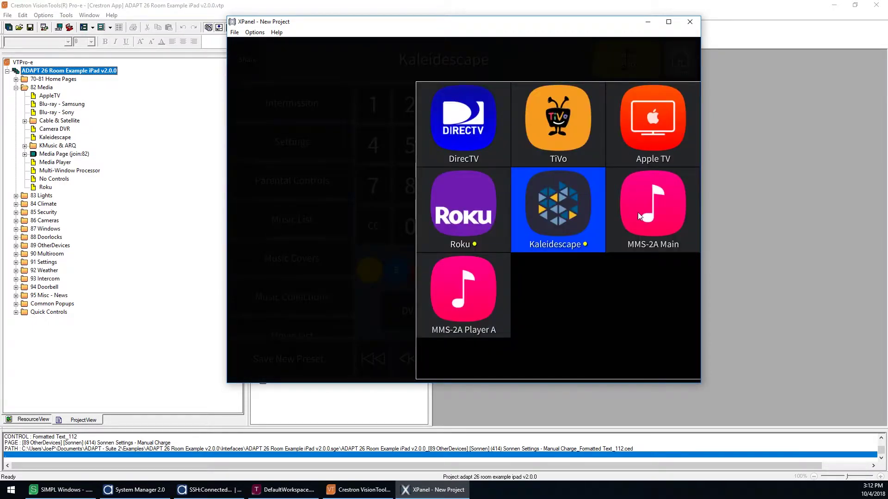
click(637, 212)
click(634, 60)
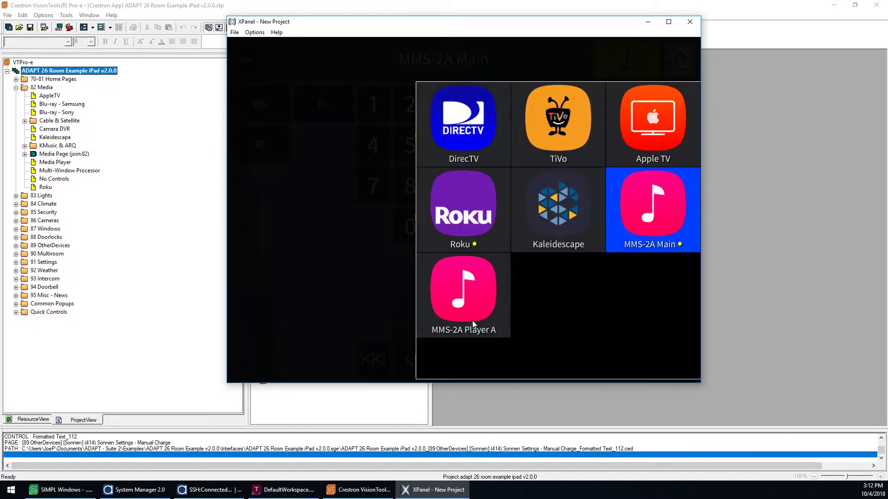
click(471, 323)
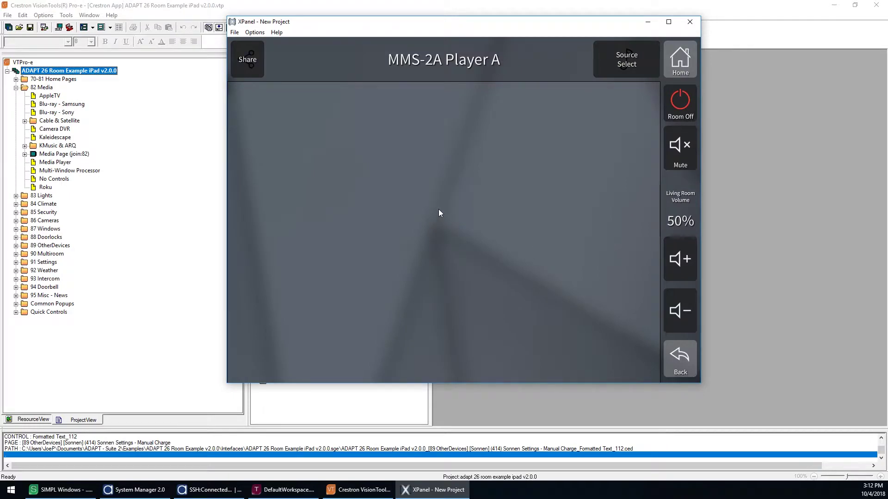
- Begin saving a copy of the iPad project in VisionTools Pro-e to the training residence job's Interfaces folder, with iPad as the device
click(157, 119)
right_click(92, 71)
click(117, 95)
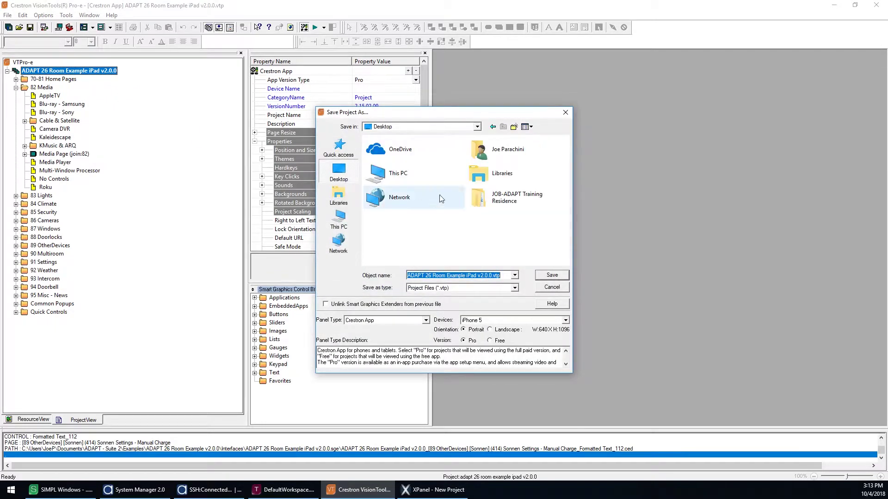
double_click(507, 197)
double_click(429, 151)
click(481, 320)
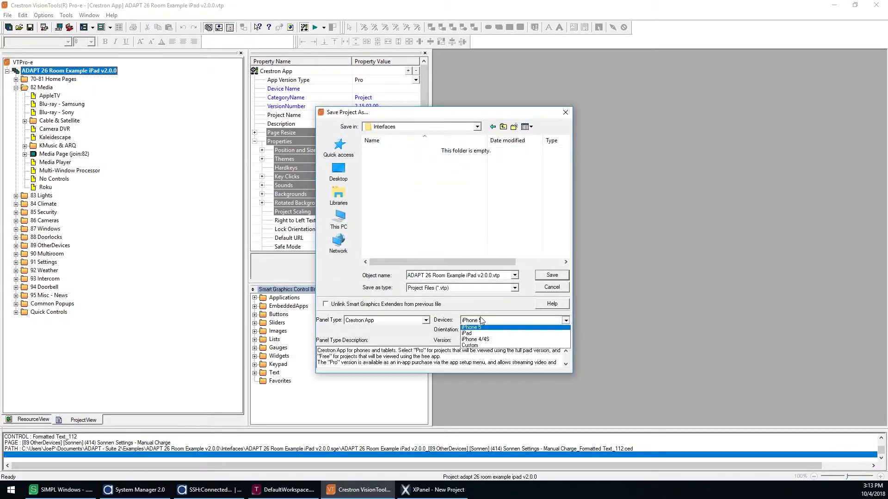
click(481, 332)
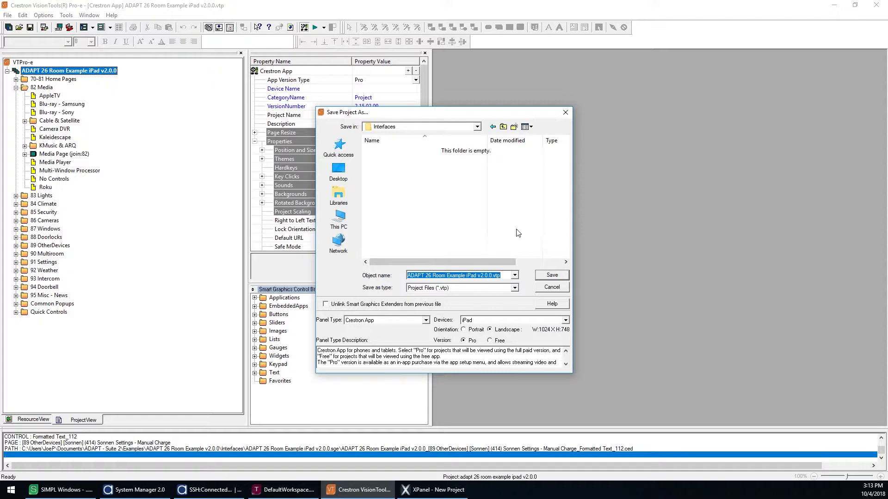
- Name the project copy "JOB-ADAPT Training Residence iPad", copy that name to the clipboard and save the project
text(JOB-)
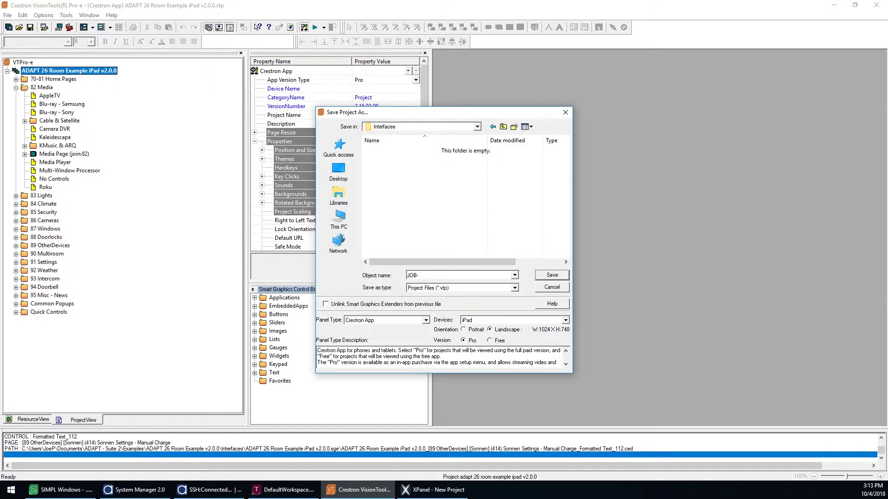
text(ADAPT Training Residence iPad)
drag(491, 276, 407, 275)
key(ctrl+c)
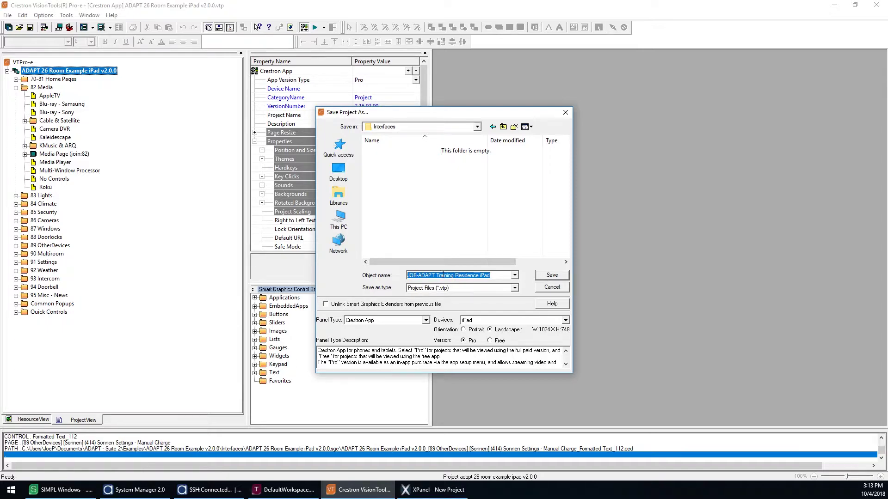
click(552, 276)
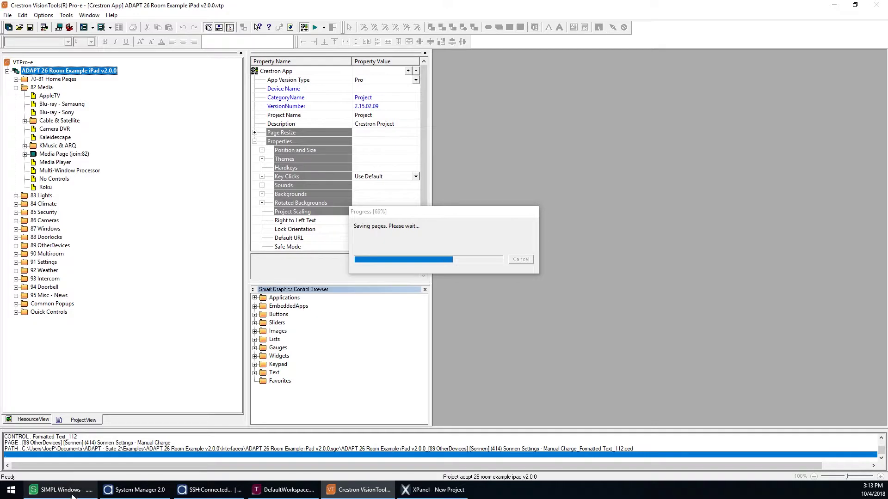
- In SIMPL Windows, set the Crestron App project name of tp002 - iPad to "JOB-ADAPT Training Residence iPad"
click(72, 496)
click(194, 68)
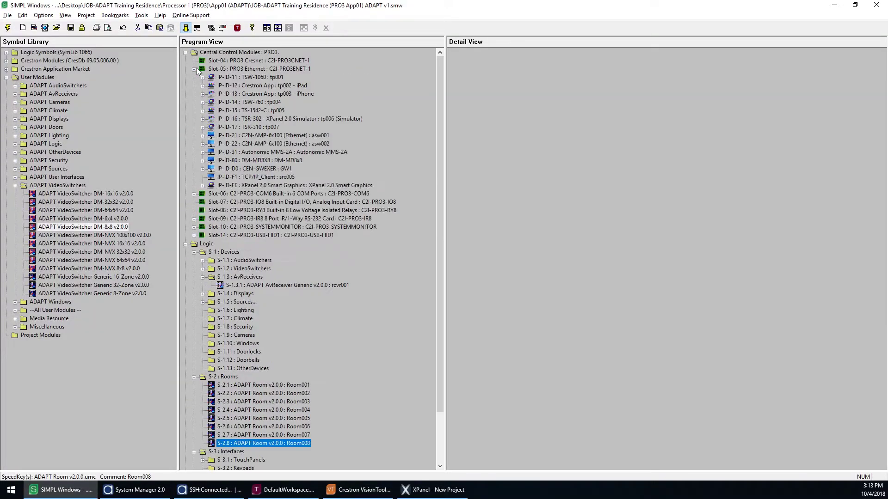
click(203, 85)
double_click(259, 94)
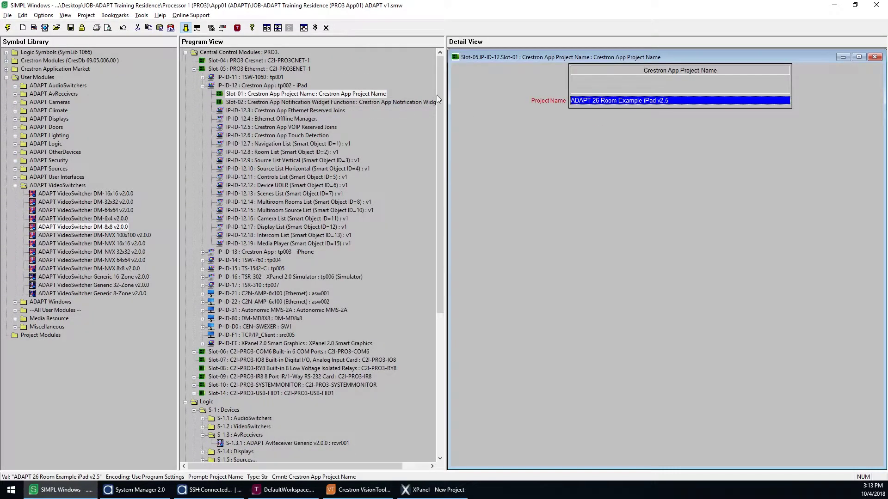
key(ctrl+v)
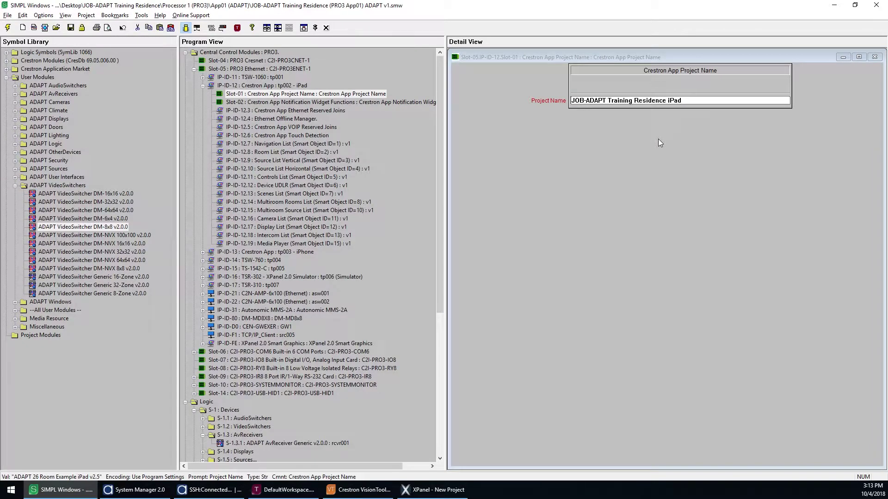
key(Return)
- Set the Crestron App project name of tp003 - iPhone to "JOB-ADAPT Training Residence iPhone" and collapse both app entries
key(ctrl+c)
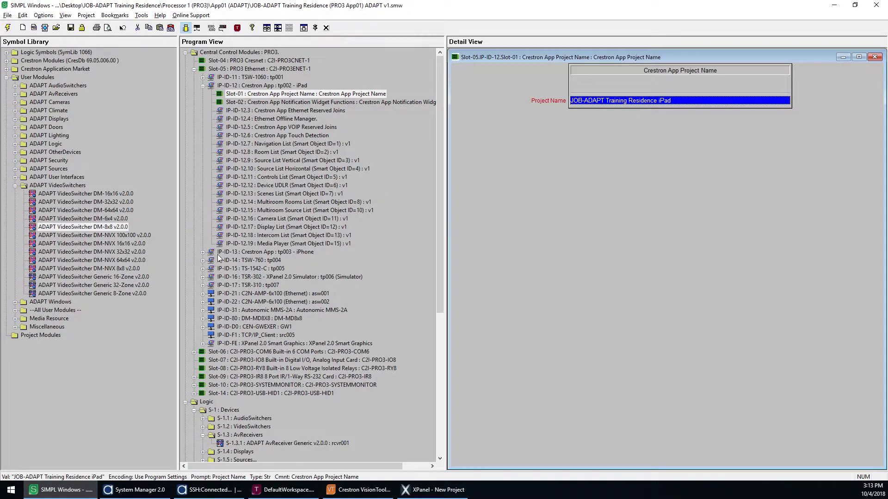
click(203, 252)
drag(311, 260, 656, 102)
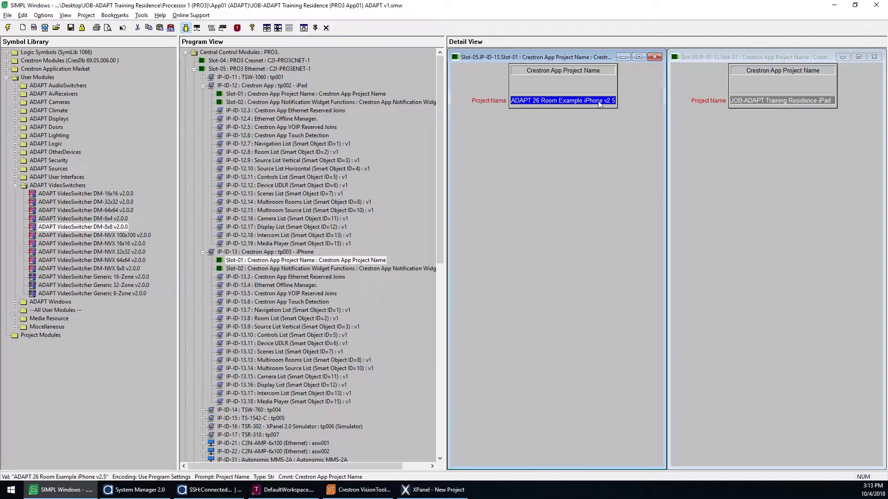
key(ctrl+v)
text(hone)
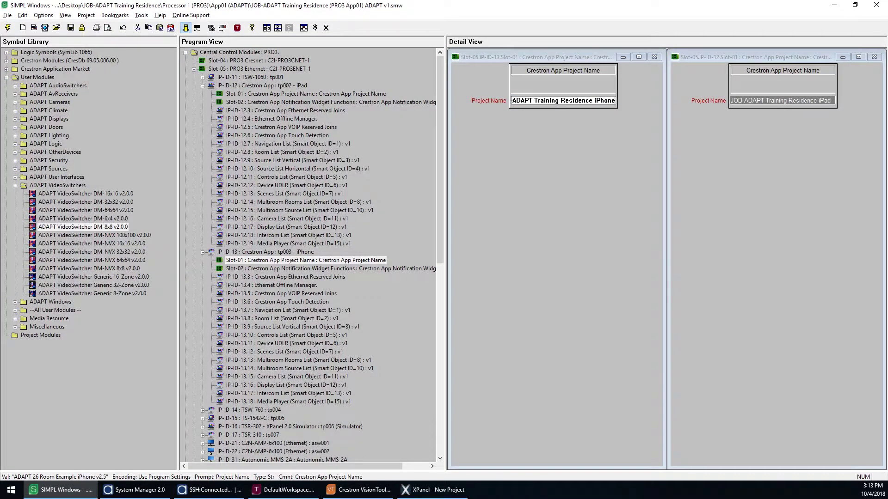
key(Return)
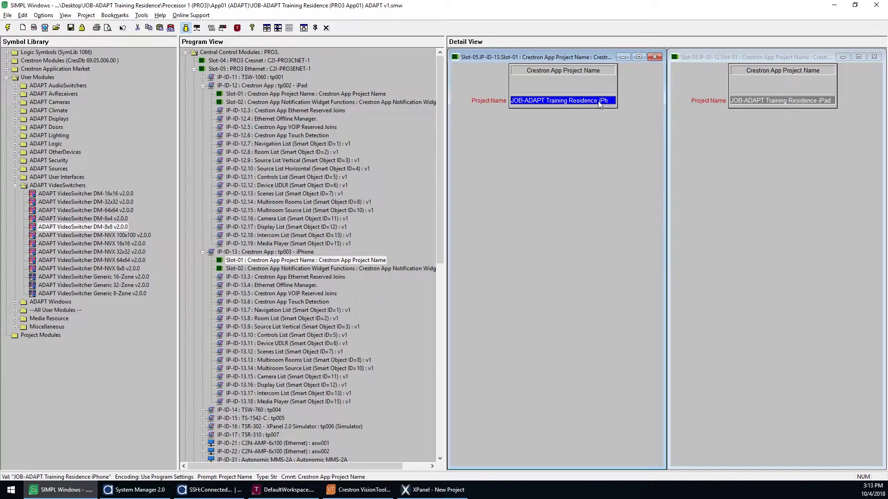
click(202, 86)
click(202, 94)
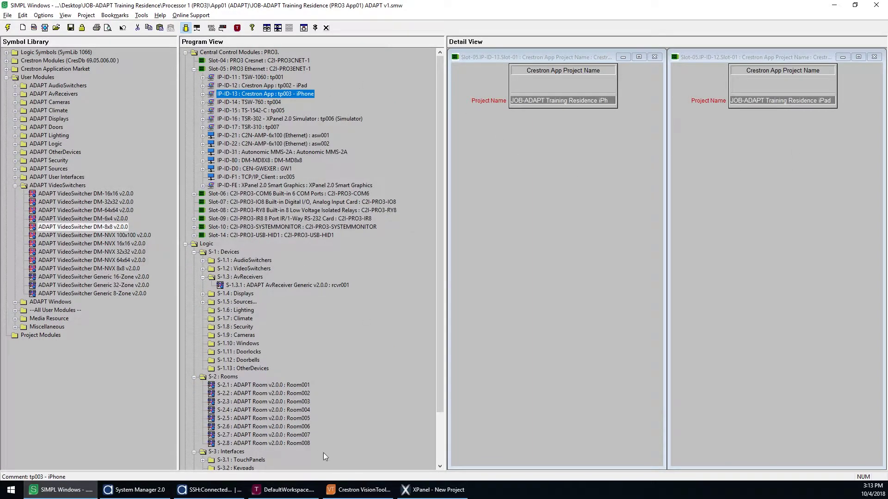
- Switch to VisionTools Pro-e and close the ADAPT 26 Room Example iPad project without saving its changes
click(359, 490)
click(513, 265)
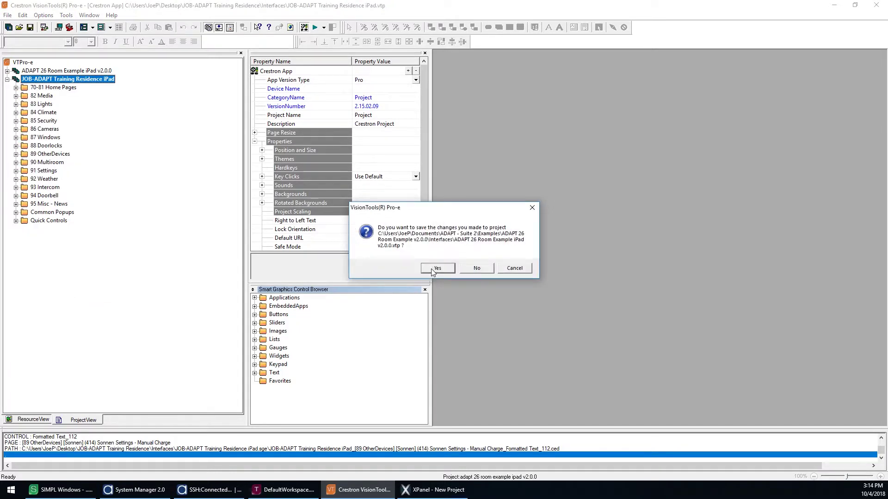
click(475, 269)
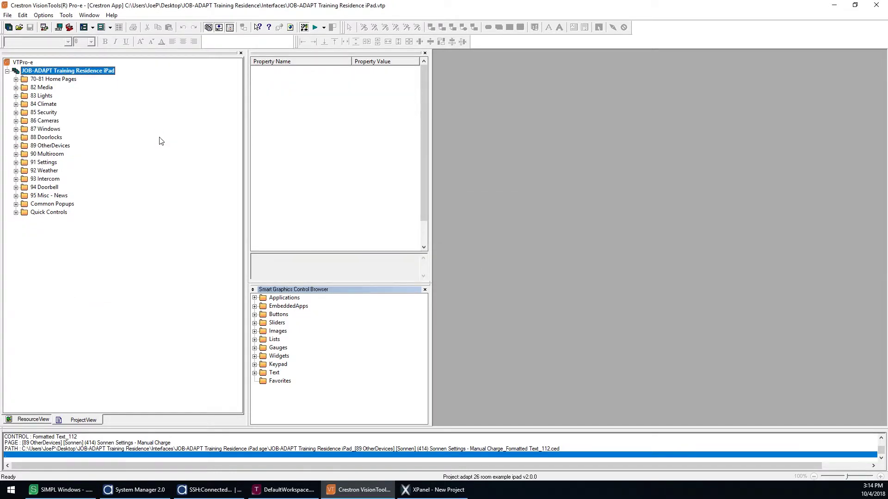
- Expand the 82 Media folder of the iPad project and examine the Media Page's Visibility Digital Join
click(24, 87)
click(16, 87)
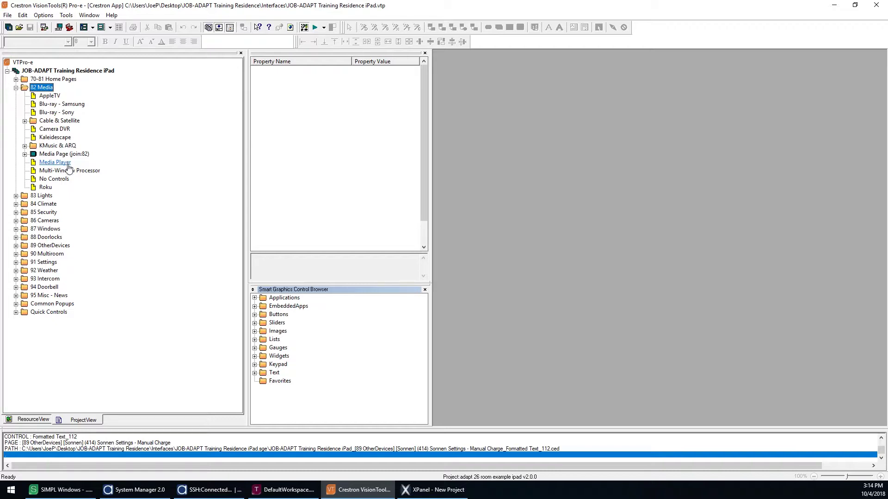
click(82, 155)
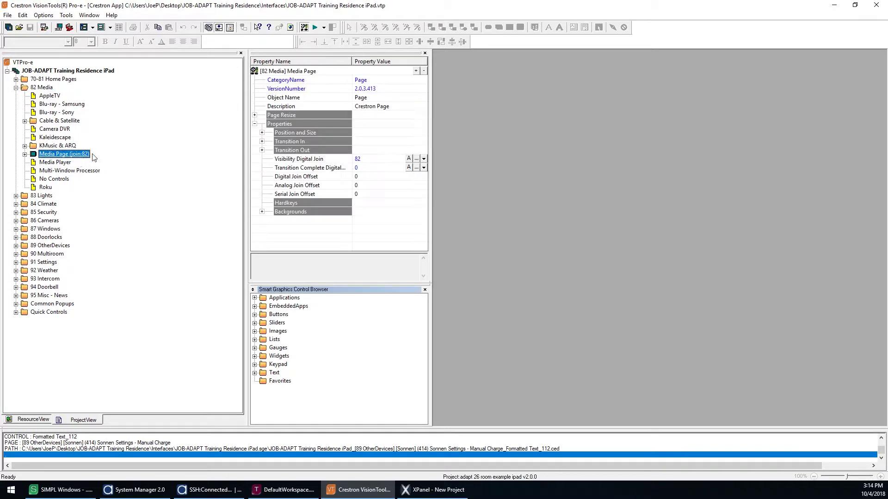
click(372, 161)
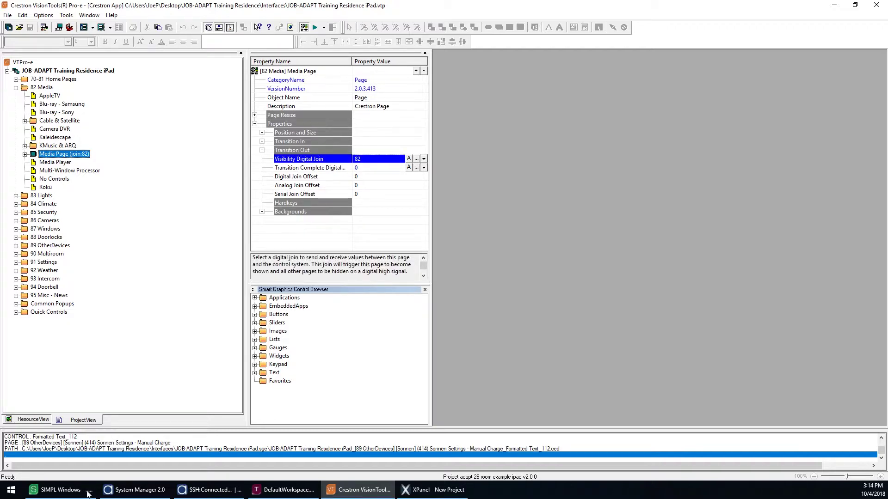
- In SIMPL Windows, open the tp001 TSW-1060 details and locate the Media page-flip signal at fb82, then minimize the program
click(61, 489)
double_click(273, 77)
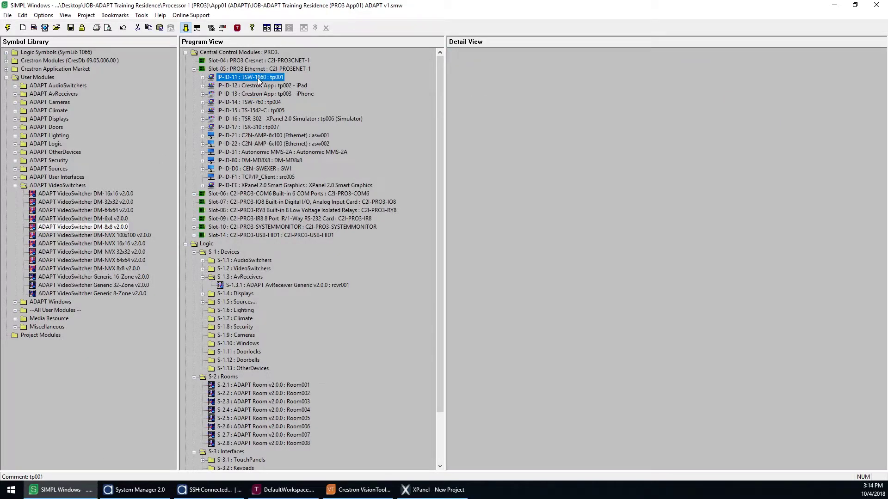
scroll(603, 157, down, 10)
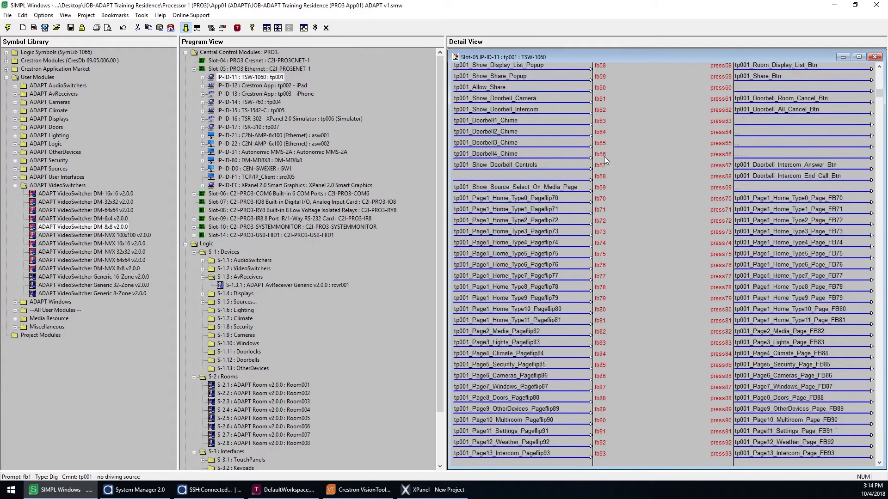
click(579, 332)
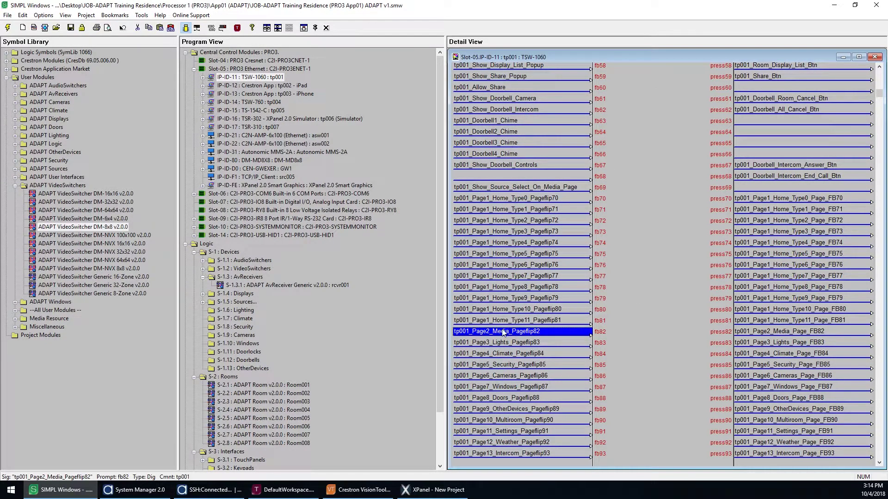
click(835, 5)
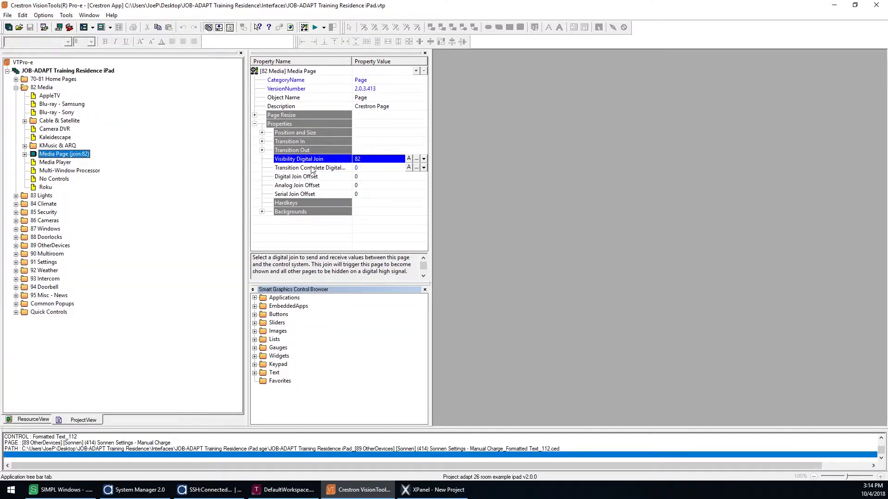
- Expand the Media Page and select its source subpages from DirecTV through the No Controls subpage with join 861
click(24, 154)
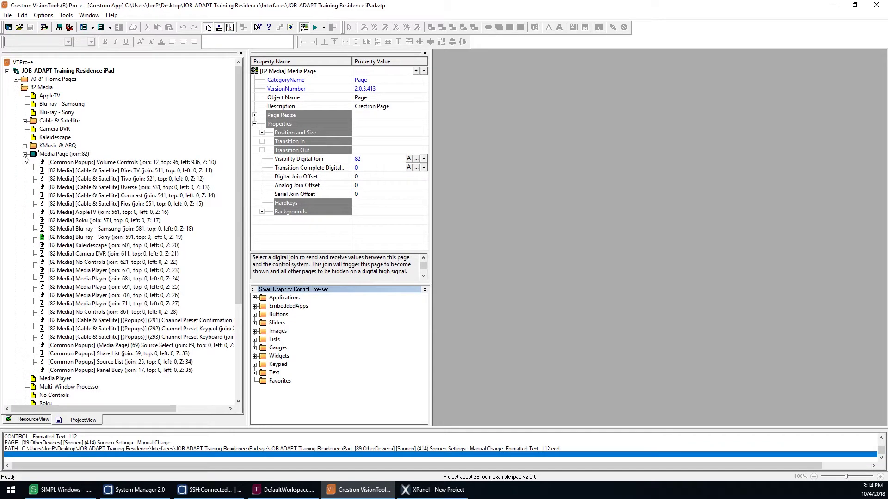
click(185, 170)
shift+click(153, 312)
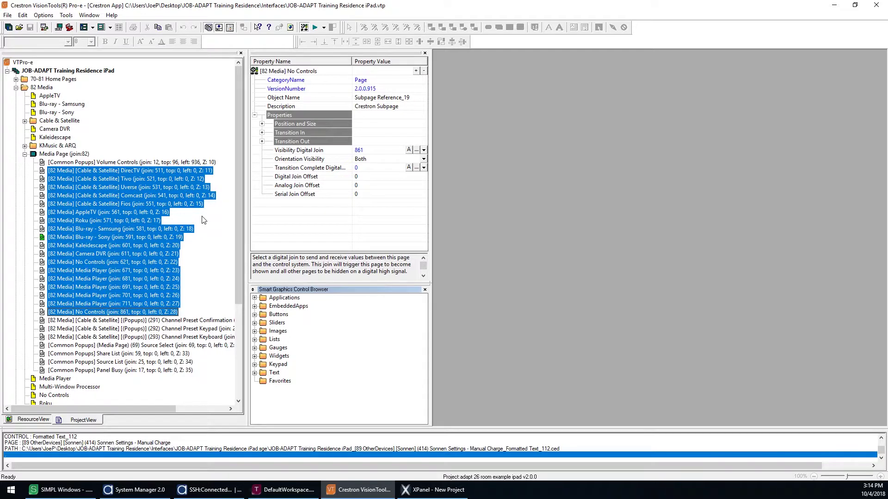
- Examine the Visibility Digital Joins of the DirecTV, Tivo, Uverse, Comcast and Fios subpages one by one
click(158, 171)
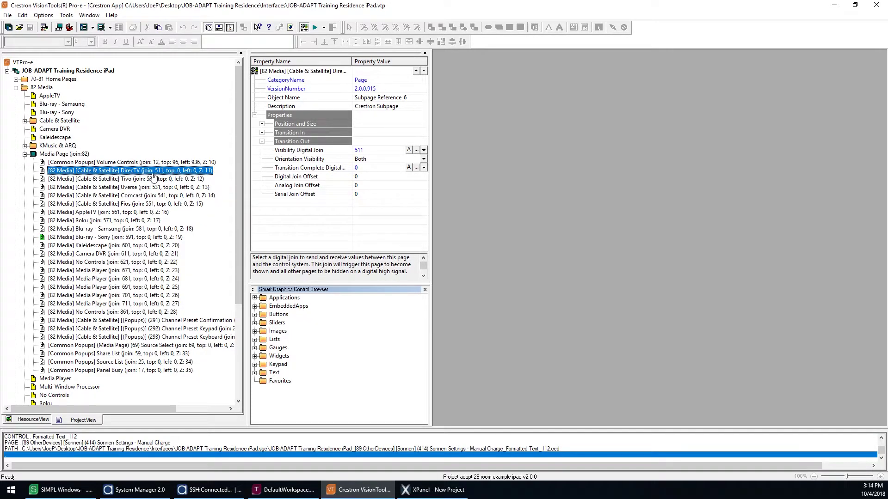
click(173, 179)
click(172, 188)
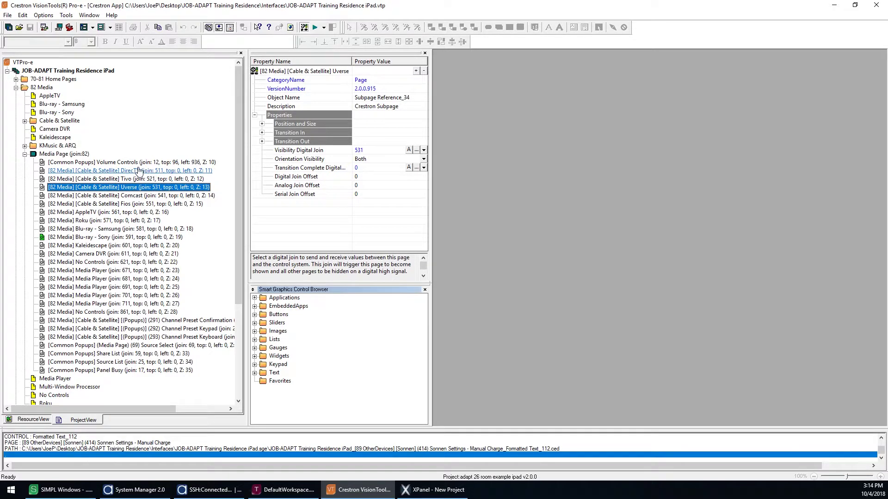
click(153, 172)
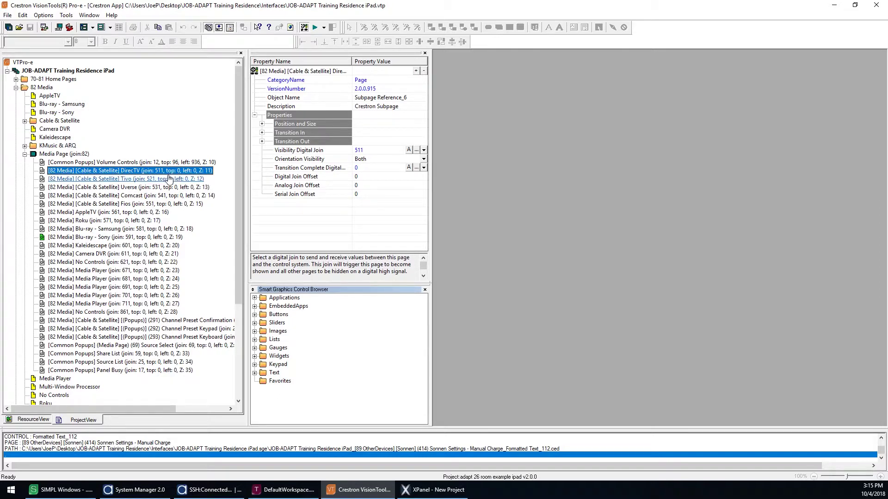
click(152, 180)
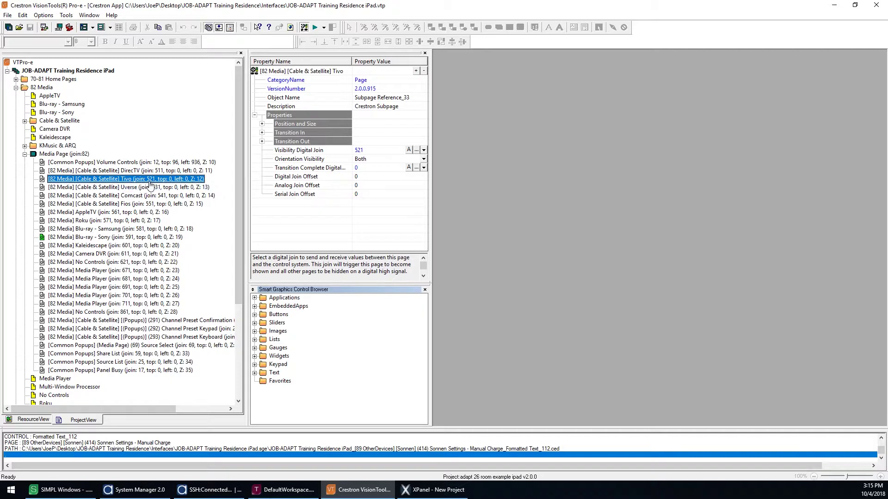
click(159, 188)
click(187, 195)
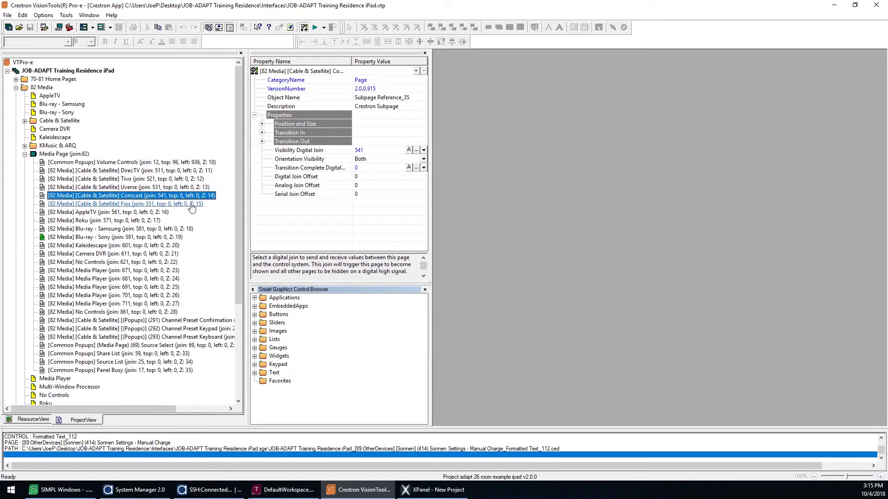
click(188, 204)
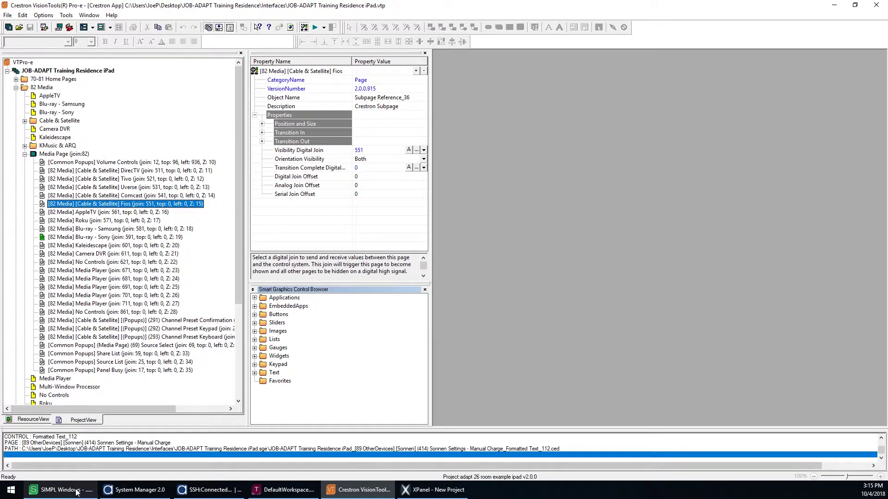
- Return to SIMPL Windows and locate the tp001_Device/Source1_Subpage1_511 signal in the TSW-1060 details
click(60, 489)
scroll(649, 215, down, 20)
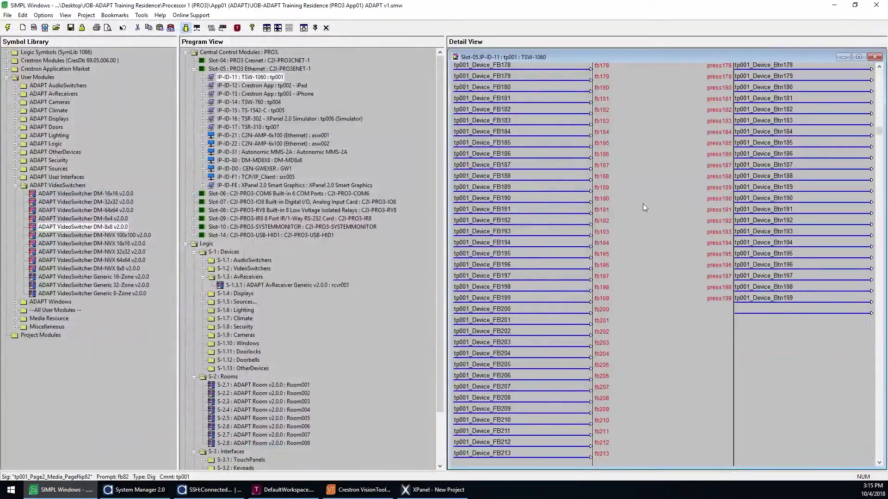
scroll(646, 188, down, 20)
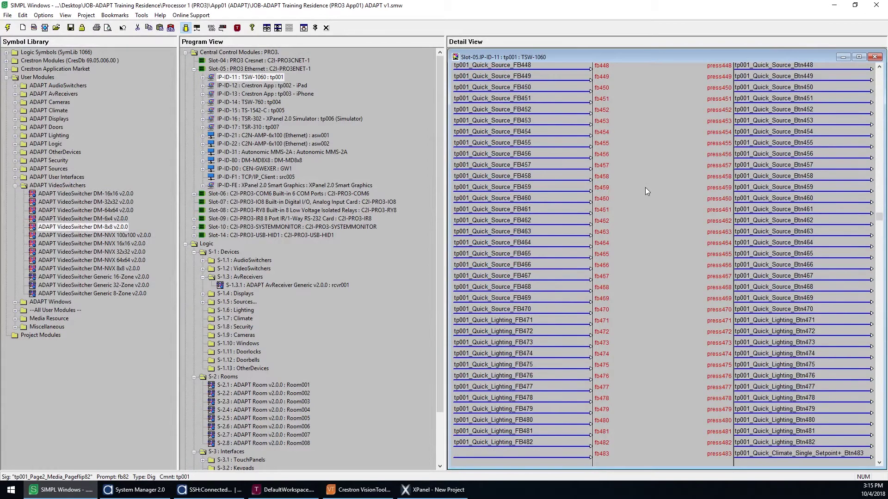
scroll(647, 192, down, 3)
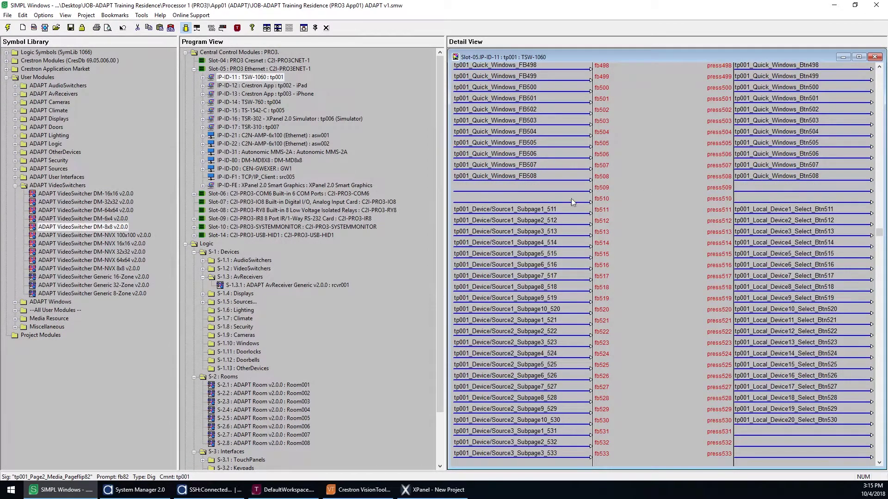
click(572, 212)
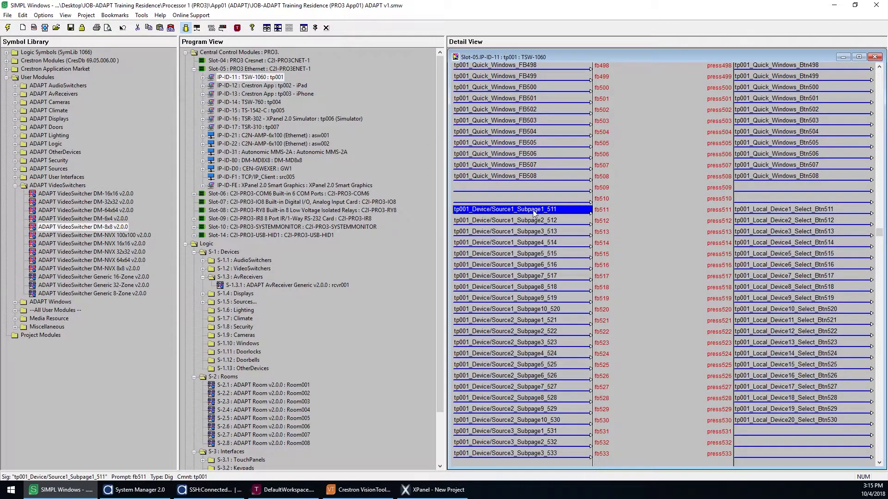
- Highlight the source number in the names of the fb511 and fb521 signals, leaving both names as they are
click(498, 213)
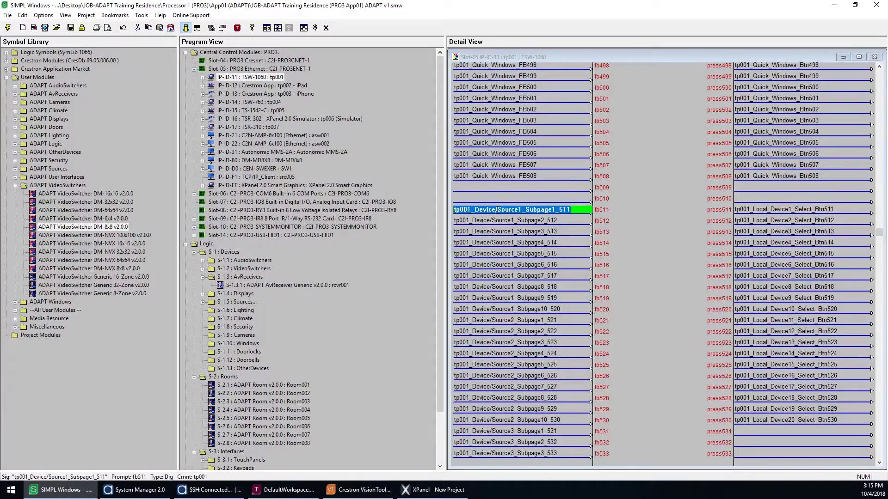
drag(498, 210, 522, 210)
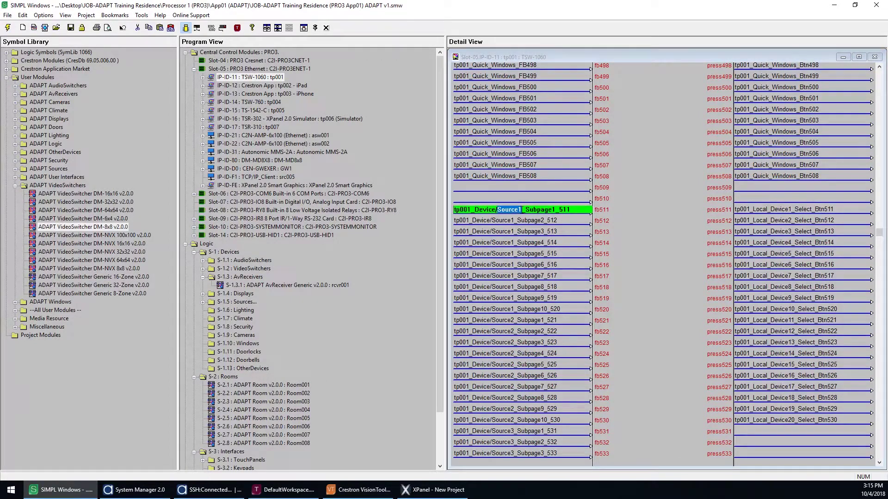
click(514, 322)
click(500, 320)
drag(498, 320, 523, 320)
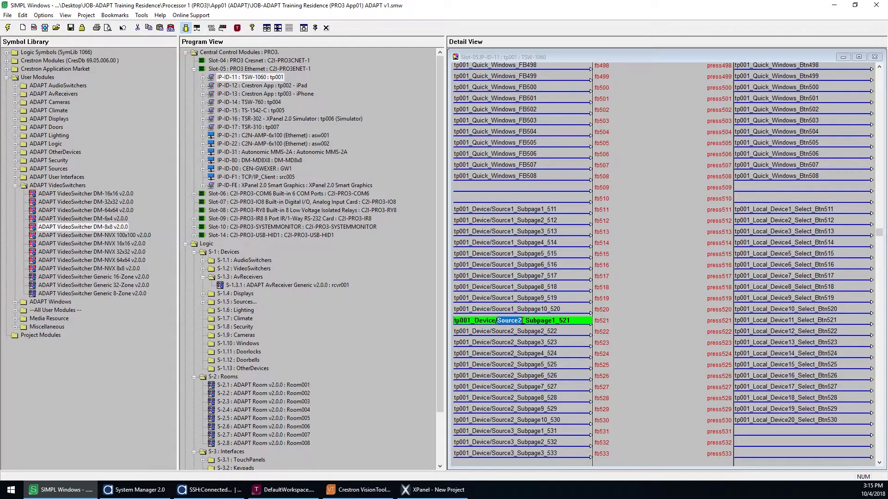
key(Return)
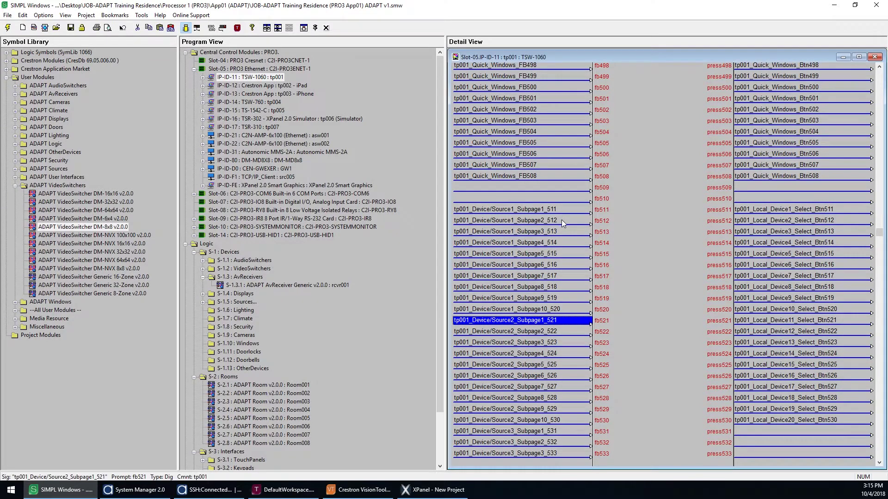
- Select the first subpage signals of sources 1 and 2 together, then all ten Source1 subpage signals, 511 through 520
click(562, 220)
click(560, 213)
ctrl+click(565, 322)
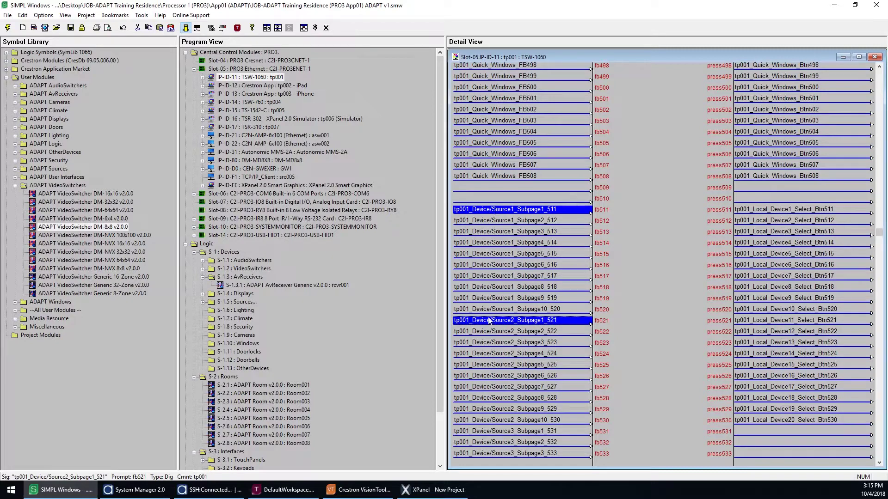
click(569, 213)
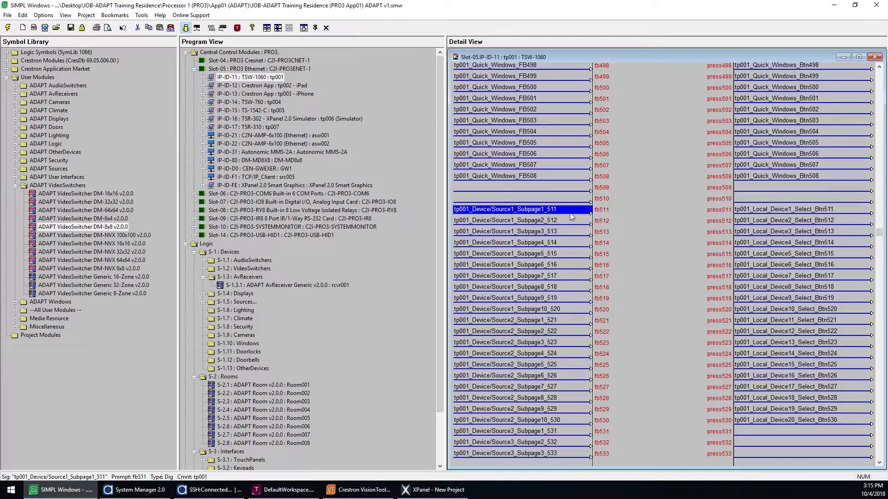
shift+click(559, 312)
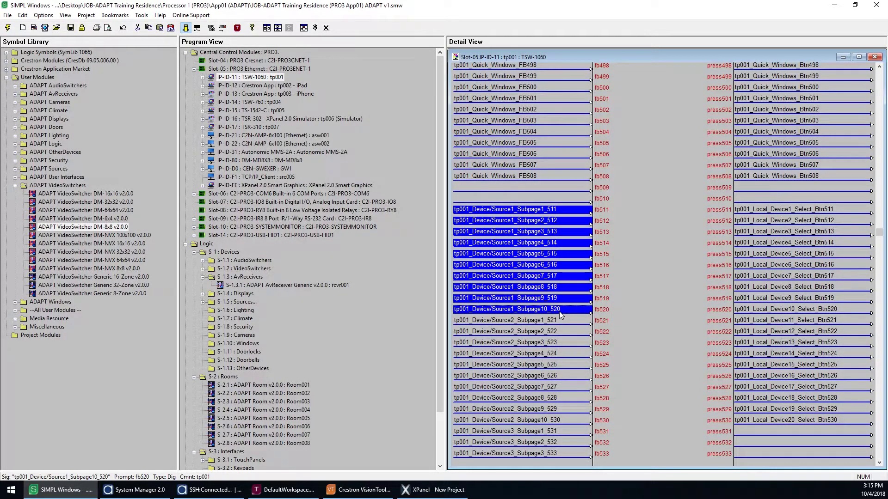
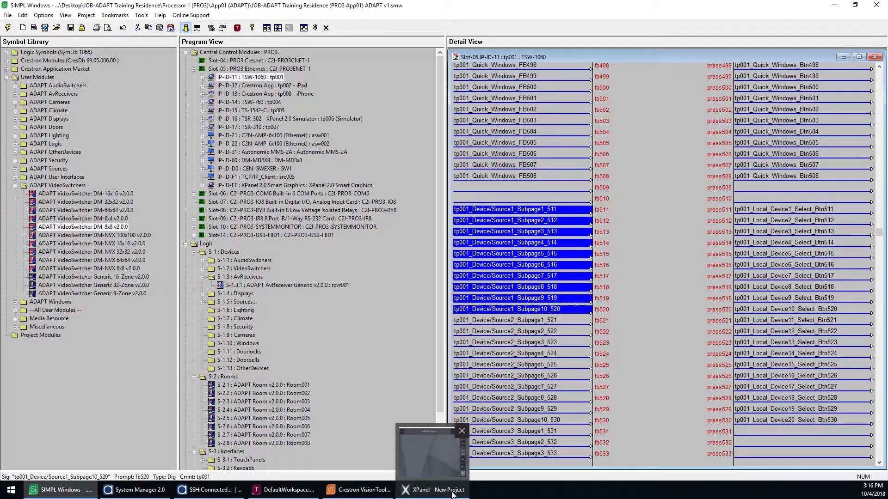
- Switch back to VisionTools Pro-e and compare the visibility joins of the DirecTV, Tivo and Uverse subpages on the Media Page
click(355, 490)
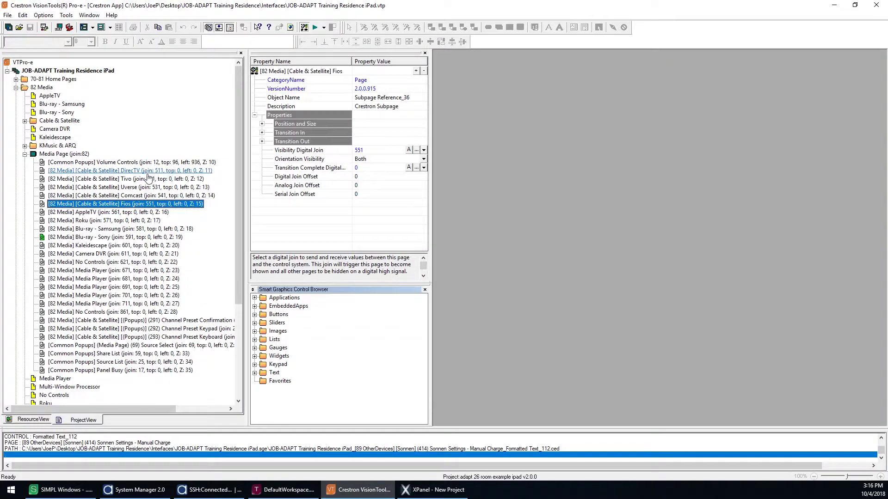
click(118, 170)
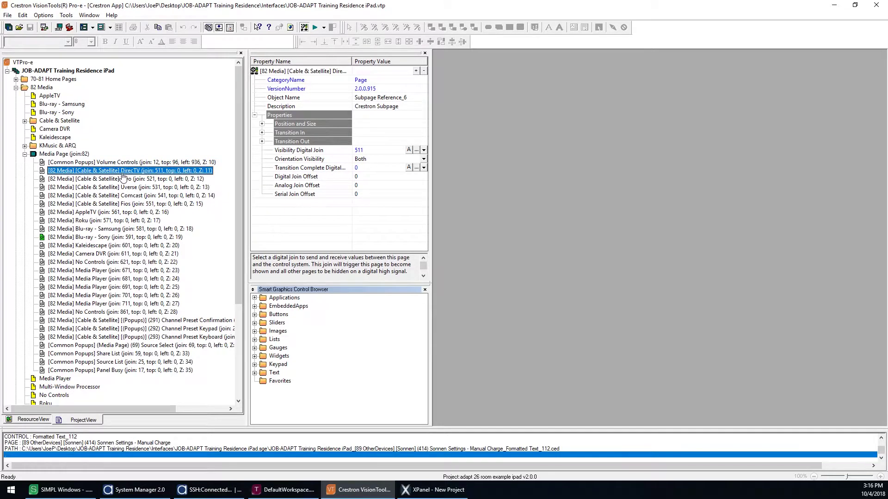
click(171, 179)
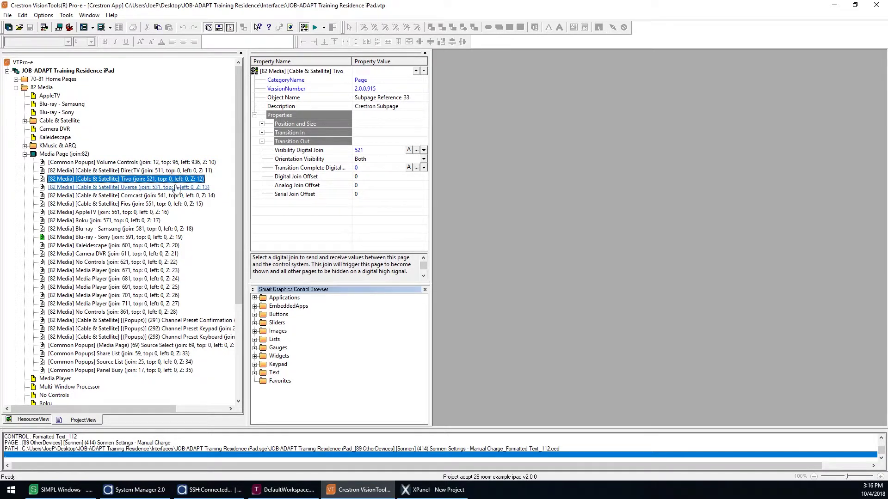
click(167, 170)
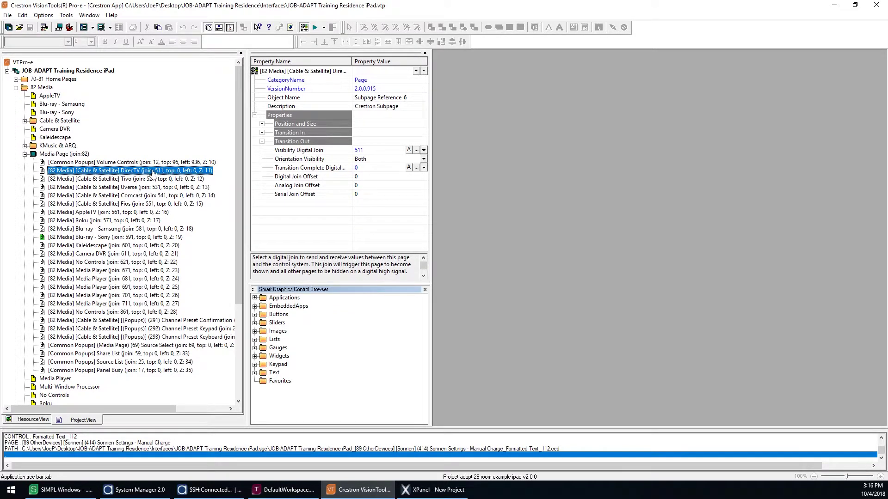
click(164, 180)
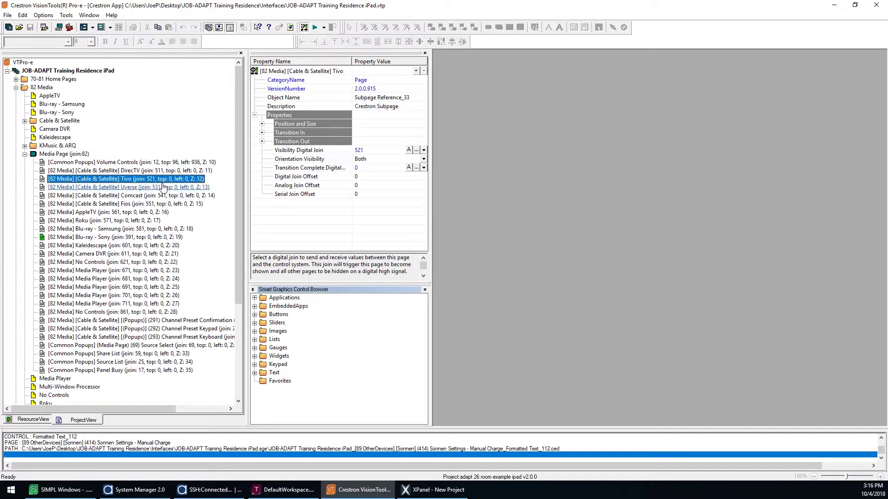
click(162, 187)
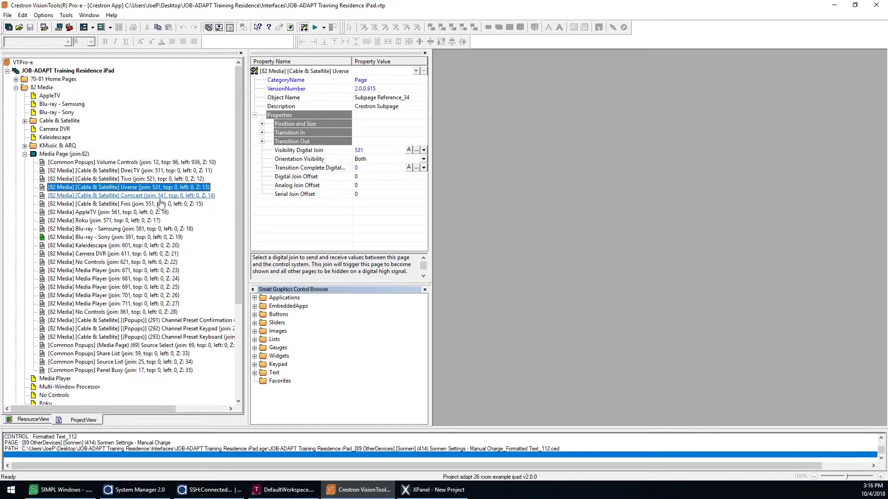
- Delete the Uverse, Comcast, Fios, Blu-ray - Samsung, Camera DVR, No Controls (621) and Media Player (691, 701, 711) subpages from the Media Page
shift+click(159, 203)
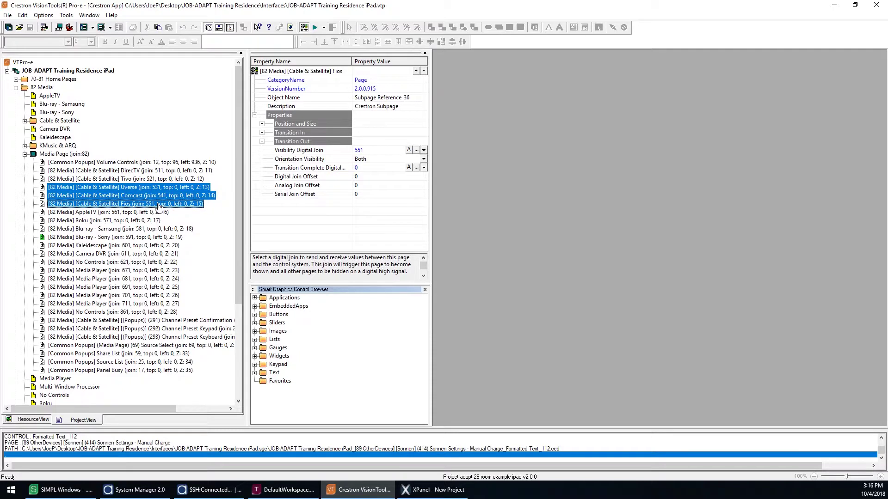
ctrl+click(152, 230)
ctrl+click(152, 254)
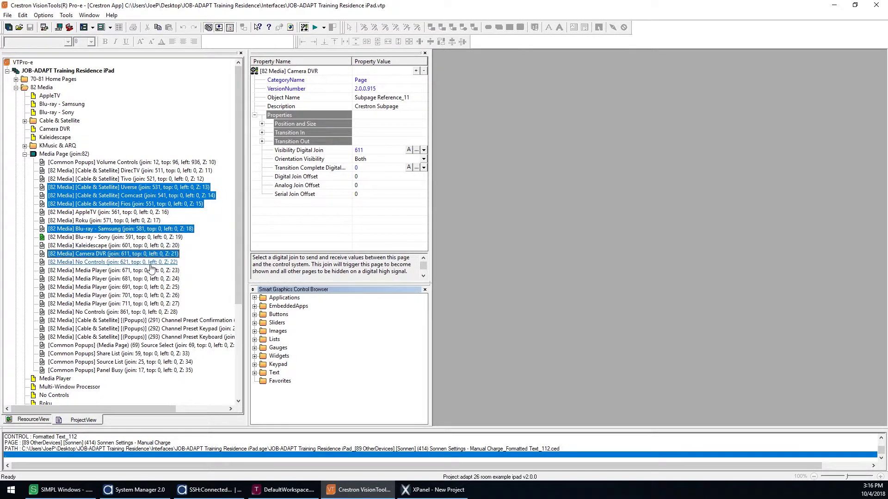
ctrl+click(149, 262)
ctrl+click(147, 288)
ctrl+click(146, 295)
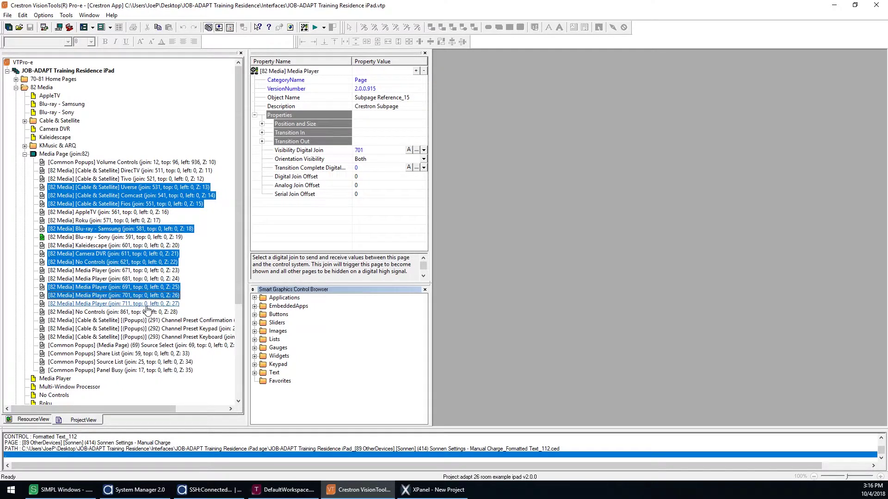
ctrl+click(152, 304)
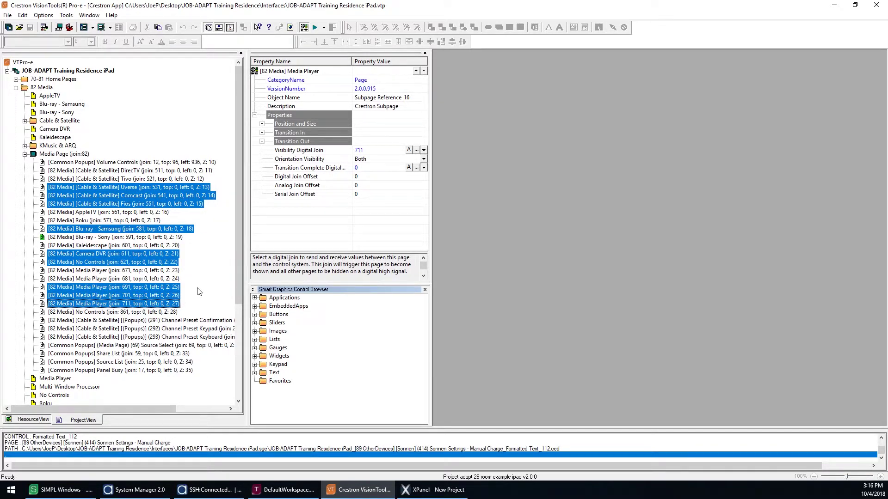
key(Delete)
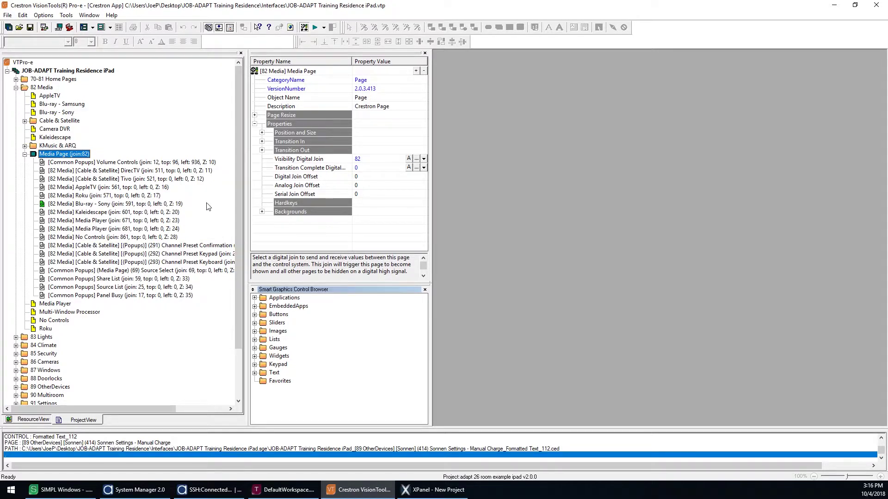
- Set the visibility digital join of the AppleTV subpage to 531 and of the Roku subpage to 541
click(187, 188)
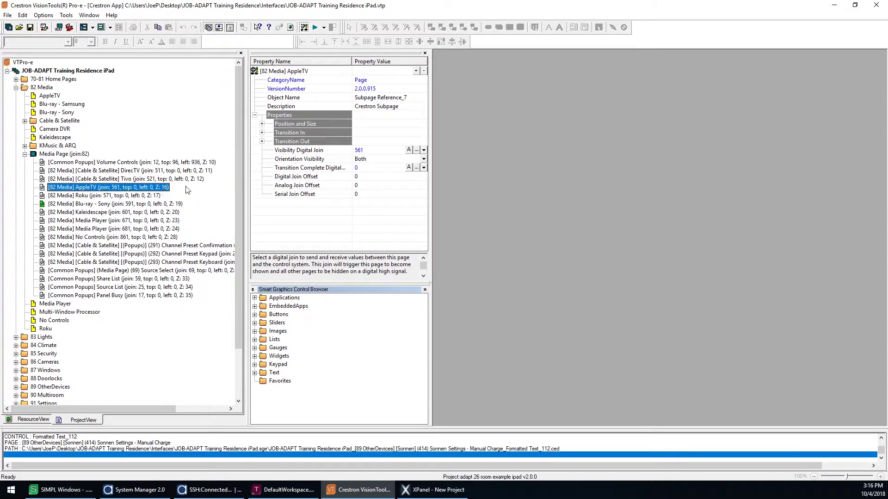
click(371, 151)
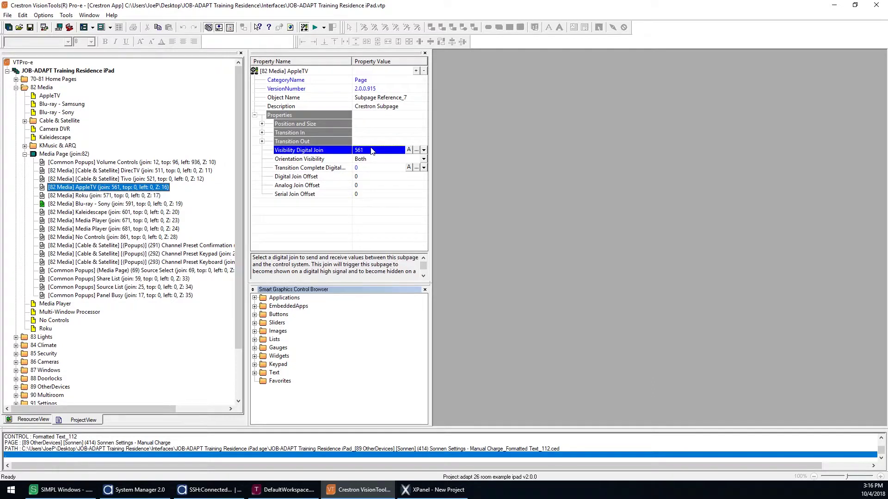
click(371, 150)
text(531)
key(Return)
click(121, 195)
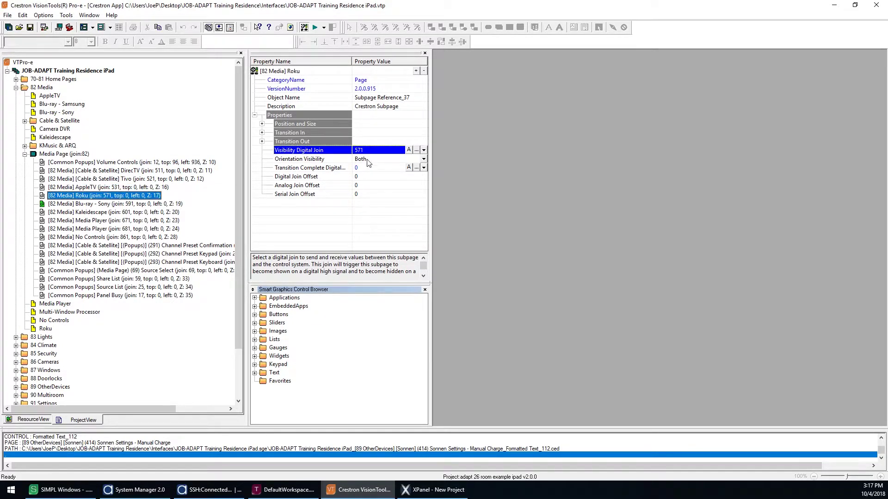
click(363, 151)
text(541)
key(Return)
- Move the Kaleidescape subpage ahead of Blu-ray - Sony and set its visibility digital join to 551
drag(138, 213, 138, 206)
click(365, 150)
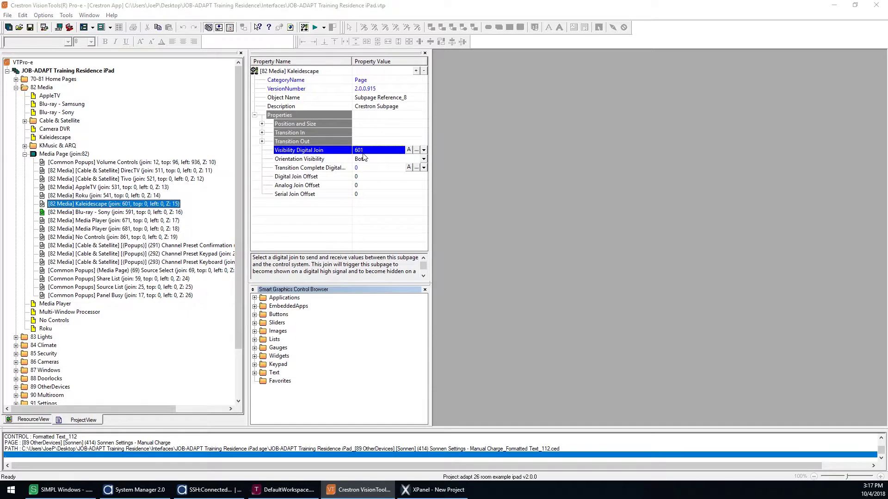
text(551)
key(Return)
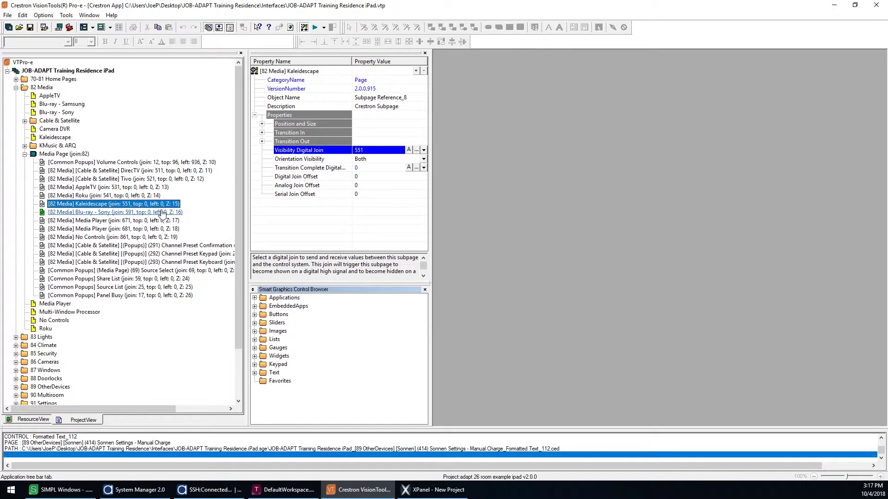
- Switch to SIMPL Windows and check the source number of the Autonomic MMS-2A module among the program's sources
click(61, 490)
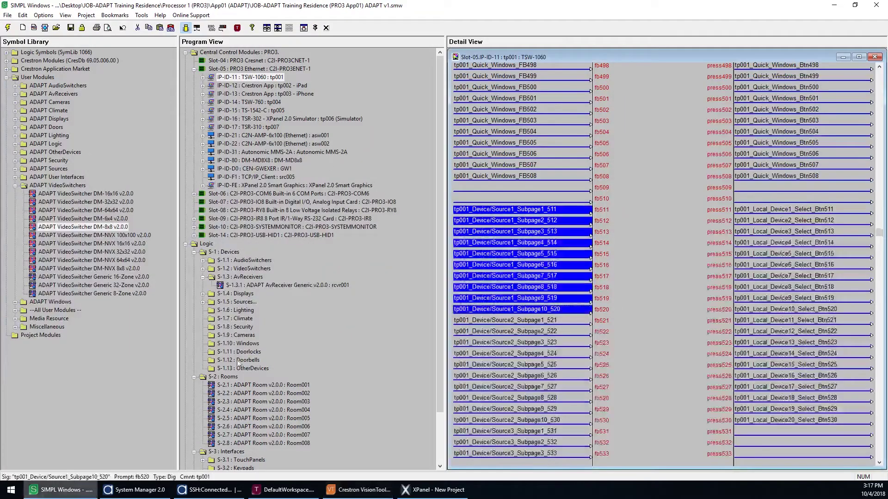
click(203, 302)
click(363, 353)
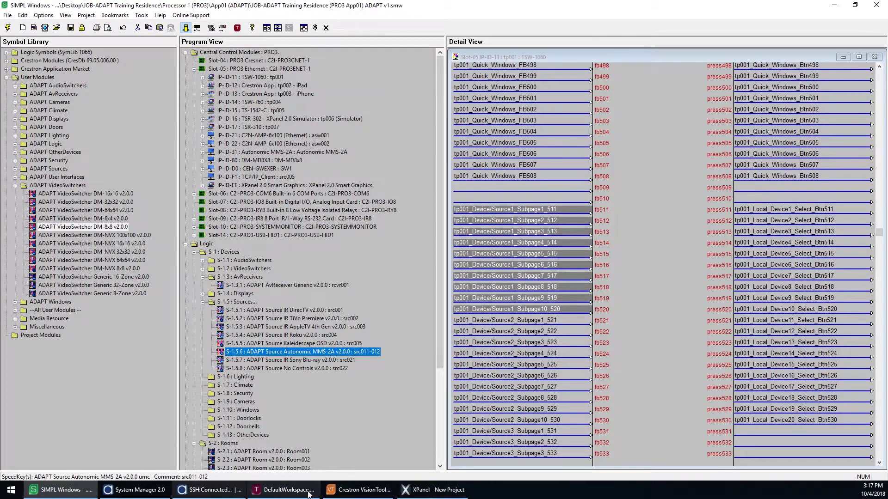
- Back in VisionTools Pro-e, place the two Media Player subpages ahead of Blu-ray - Sony and set their visibility joins to 611 and 621
click(344, 490)
mouse_move(121, 221)
mouse_down()
mouse_move(119, 213)
mouse_move(119, 222)
mouse_up()
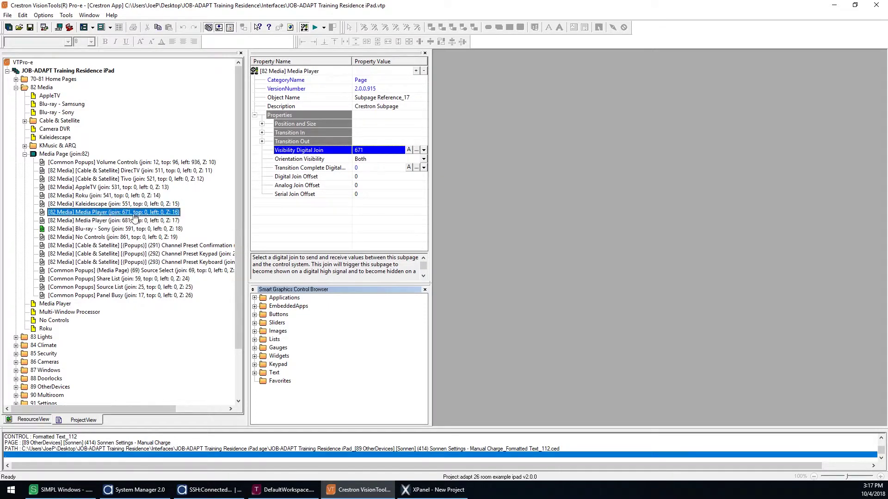
click(378, 153)
text(6)
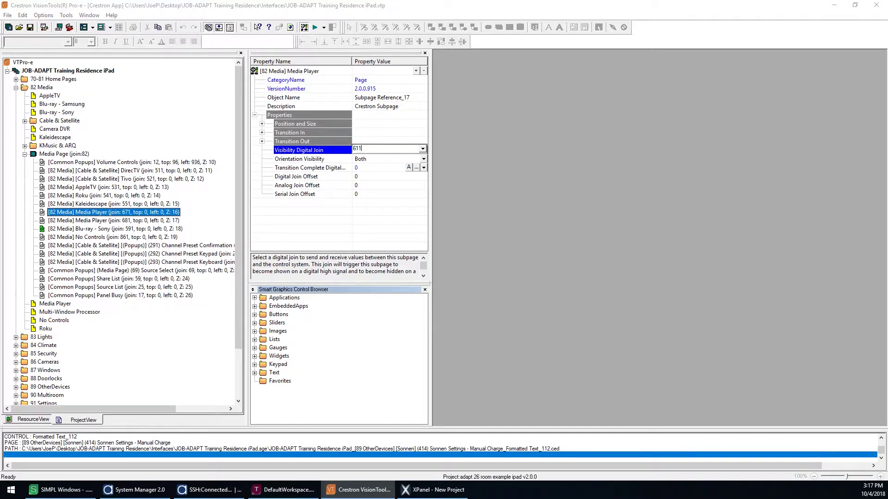
text(11)
key(Return)
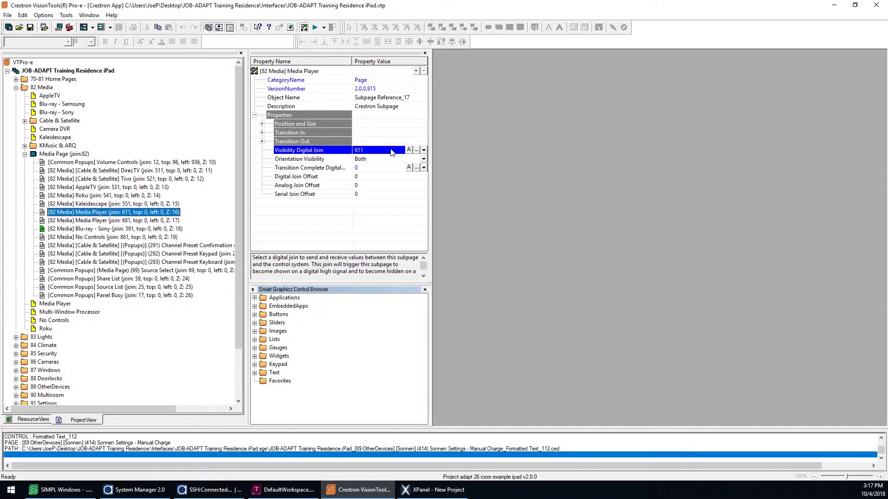
key(Down)
click(369, 151)
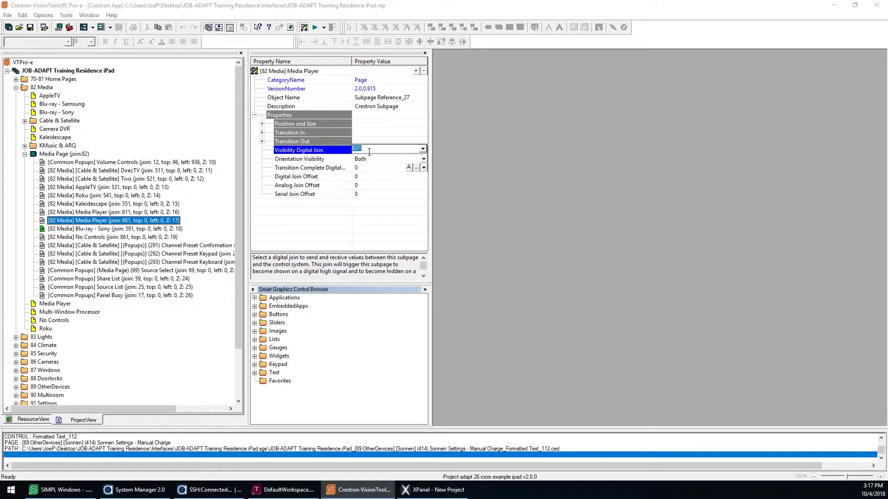
key(Return)
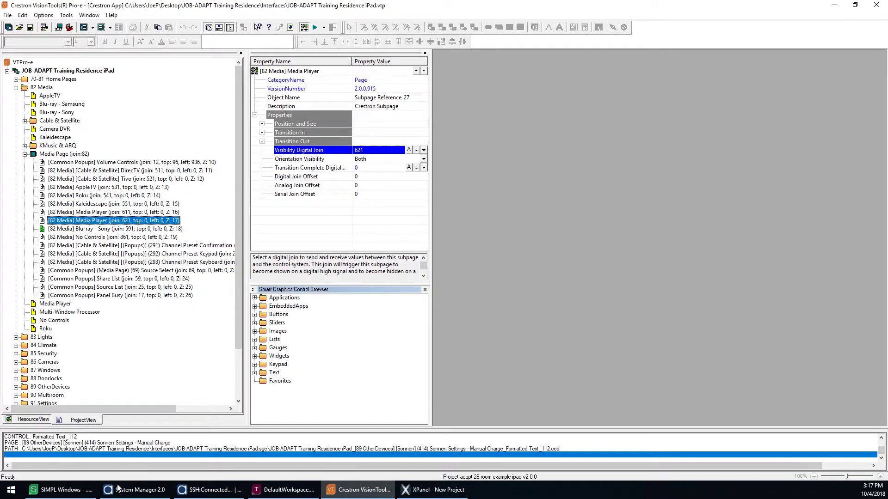
- Switch to SIMPL Windows and locate the tp001_Device/Source11_Subpage1_611 signal in the TSW-1060 details
click(65, 489)
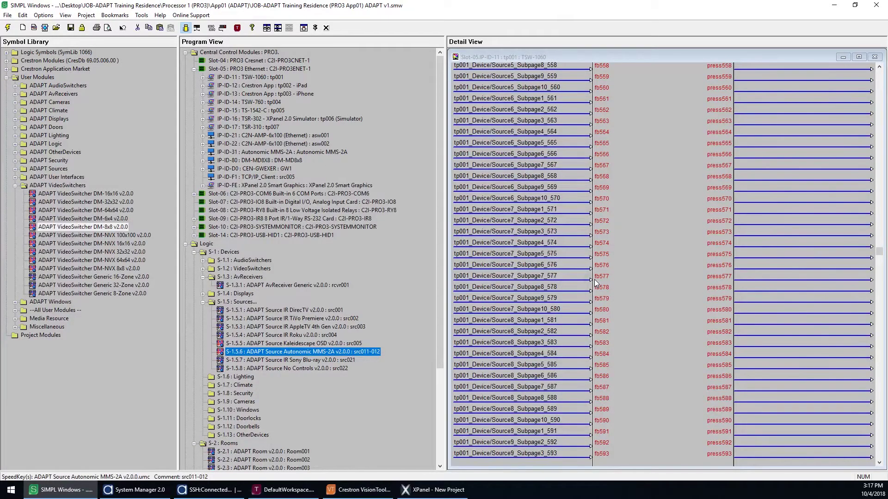
scroll(596, 283, down, 13)
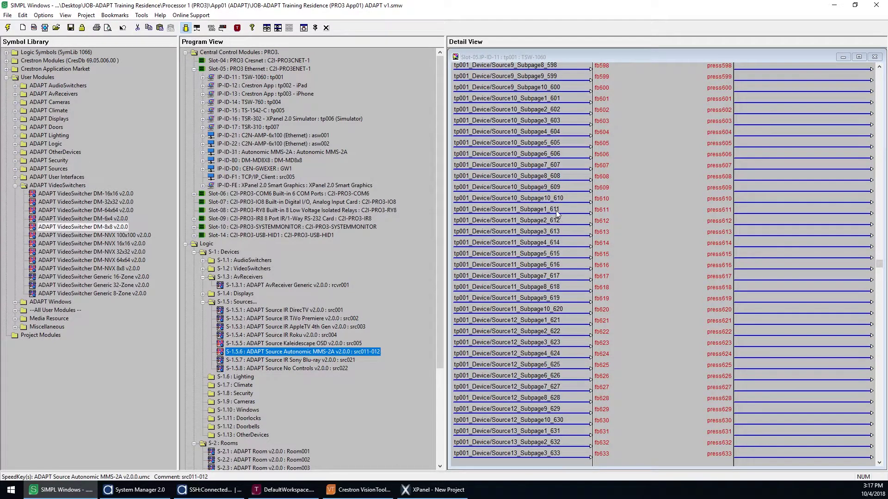
click(557, 211)
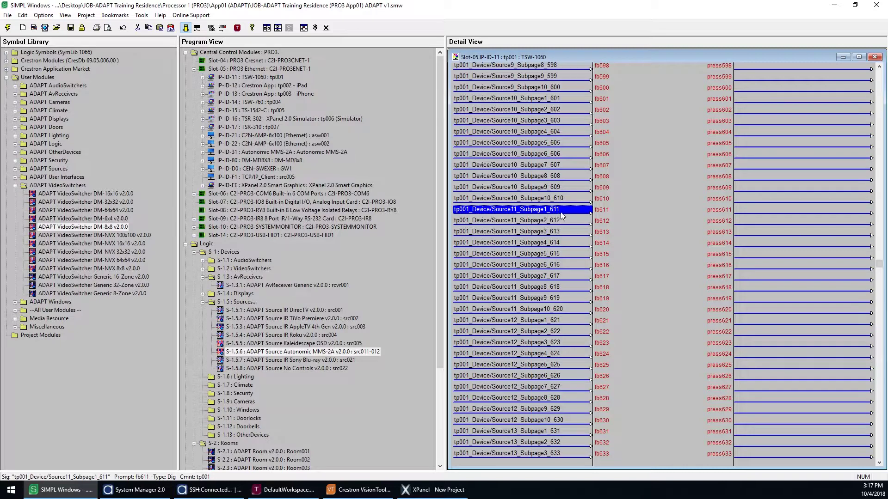
- Return to VisionTools Pro-e, check the Blu-ray source number in SIMPL Windows, and set the Blu-ray - Sony subpage's visibility join to 711
key(alt+Tab)
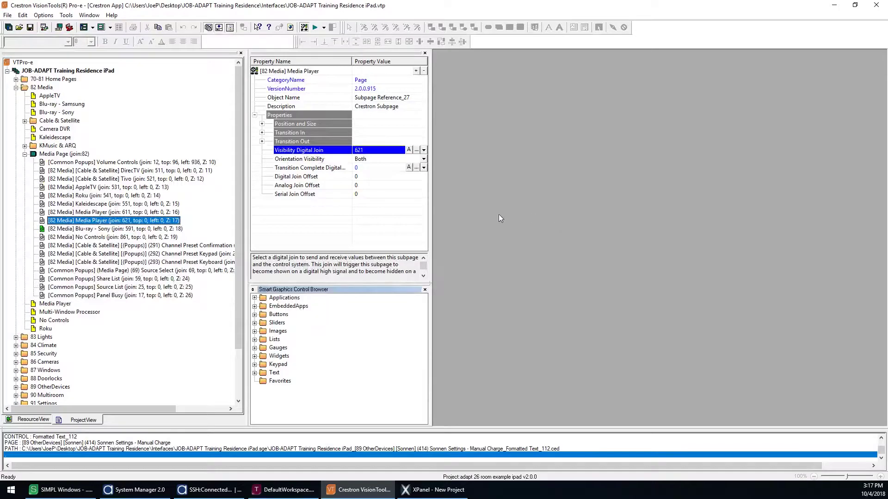
click(141, 232)
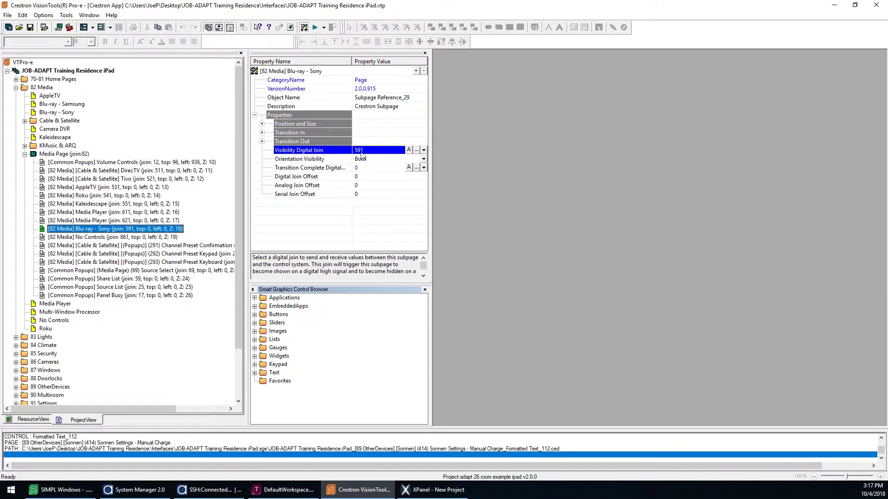
key(alt+Tab)
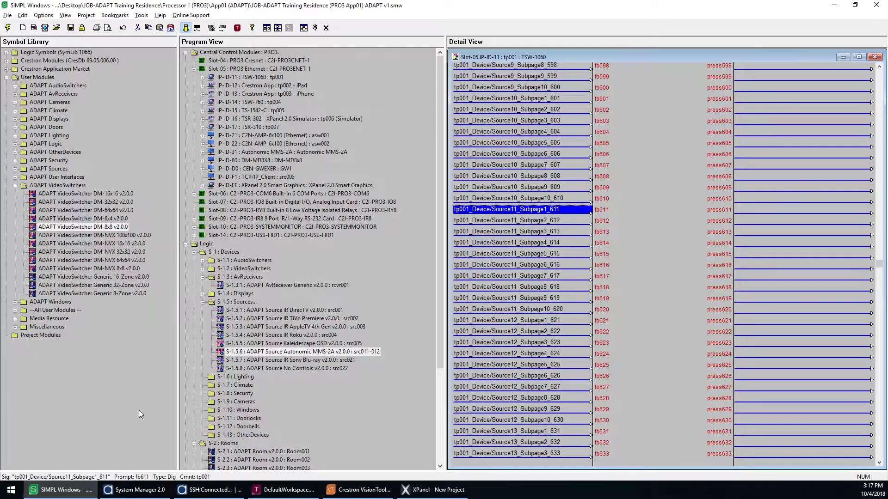
key(alt+Tab)
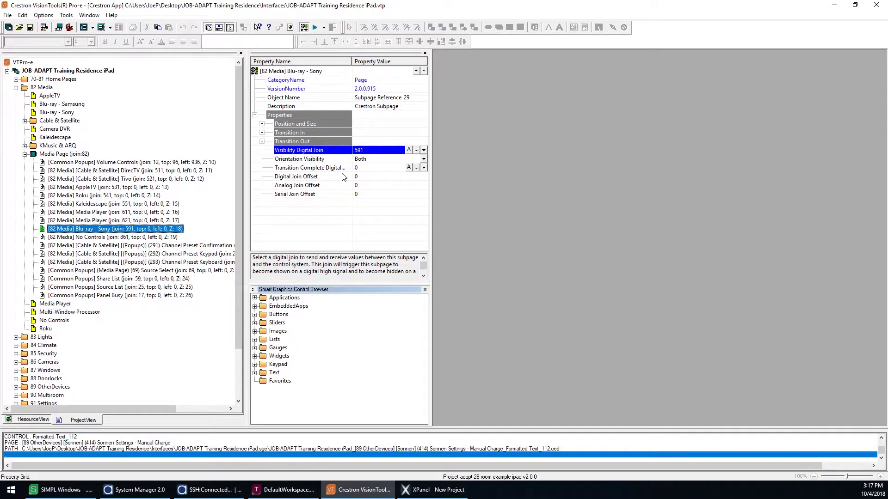
click(374, 150)
text(711)
key(Return)
- Set the visibility digital join of the remaining No Controls subpage to 721
click(114, 237)
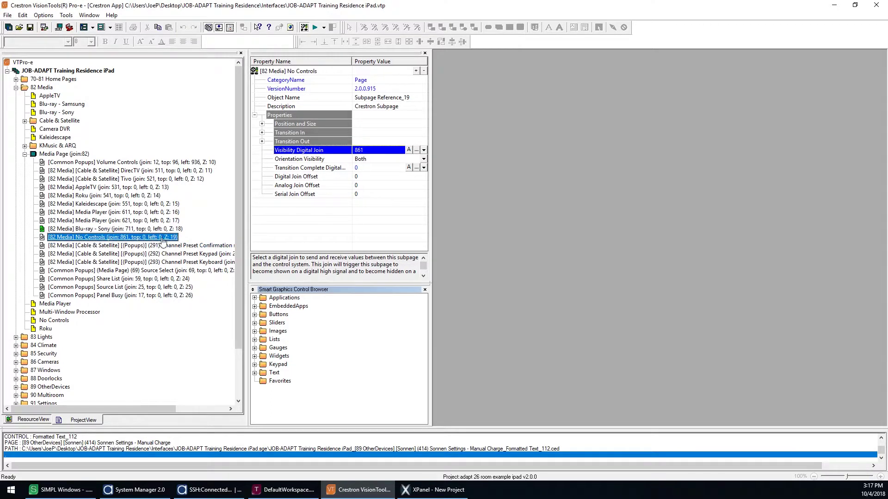
click(362, 151)
click(363, 152)
text(721)
key(Return)
- Compile the JOB-ADAPT Training Residence iPad project and run it in XPanel
click(95, 72)
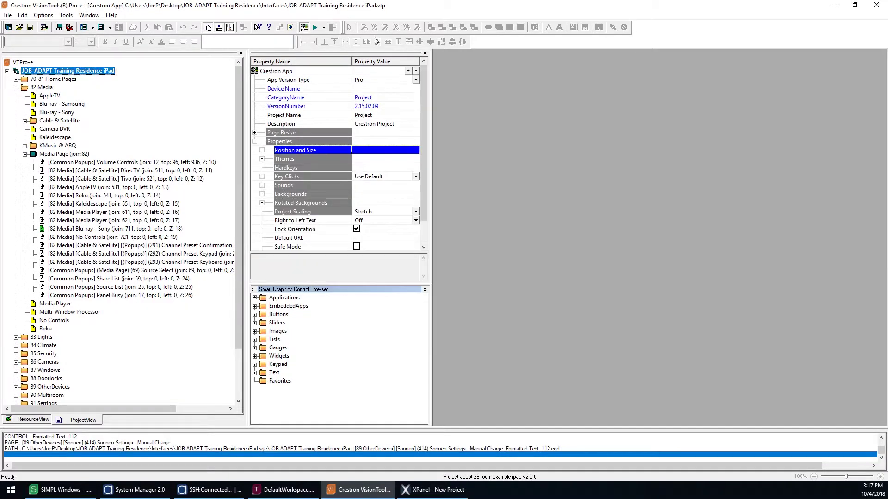
click(326, 43)
key(Return)
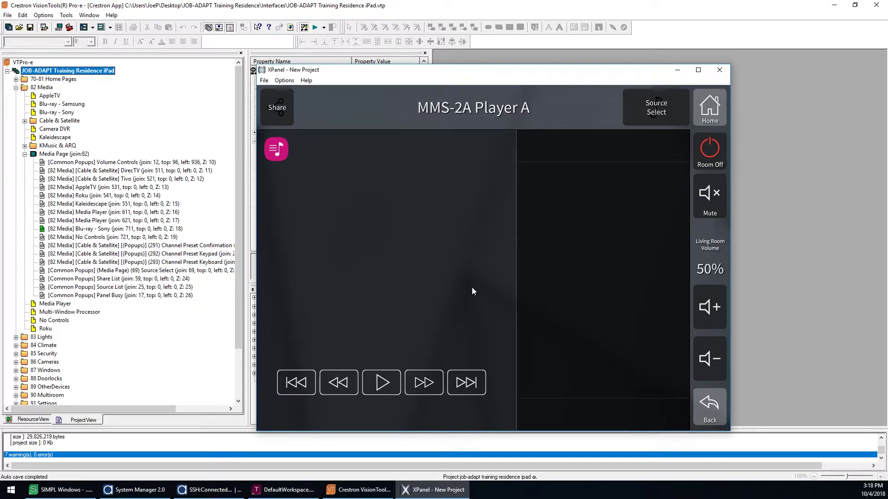
- Test the Living Room source pages in XPanel by selecting MMS-2A Main, Kaleidescape, Roku, Apple TV and DirecTV in turn
click(631, 112)
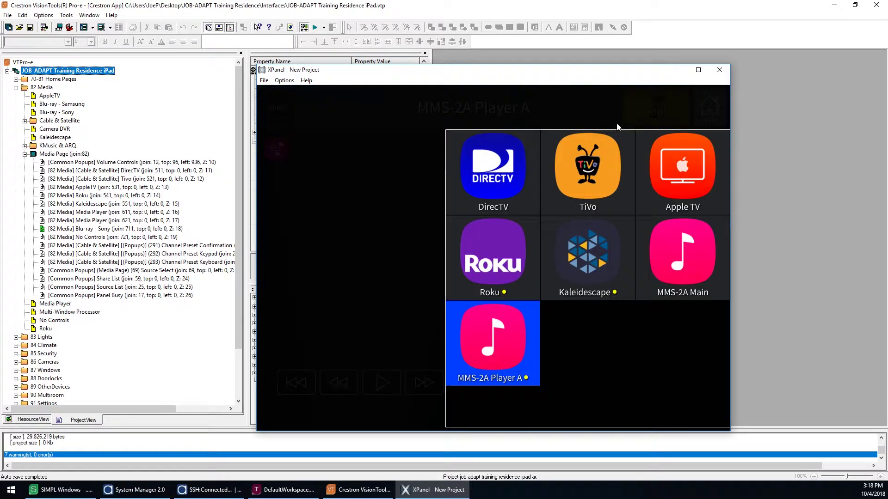
click(659, 263)
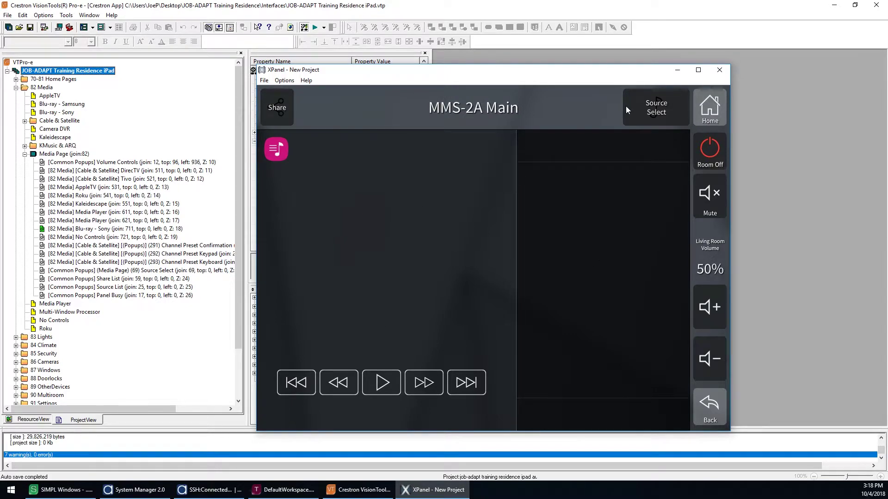
click(626, 110)
click(527, 254)
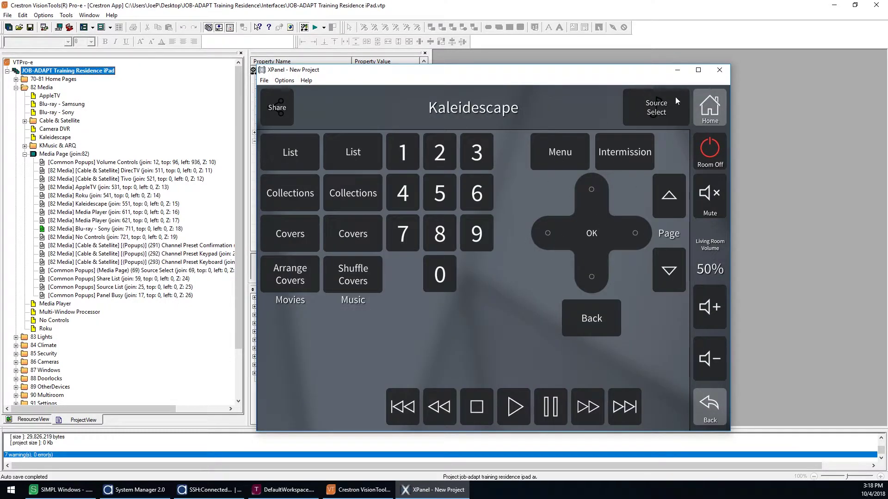
click(675, 99)
click(508, 251)
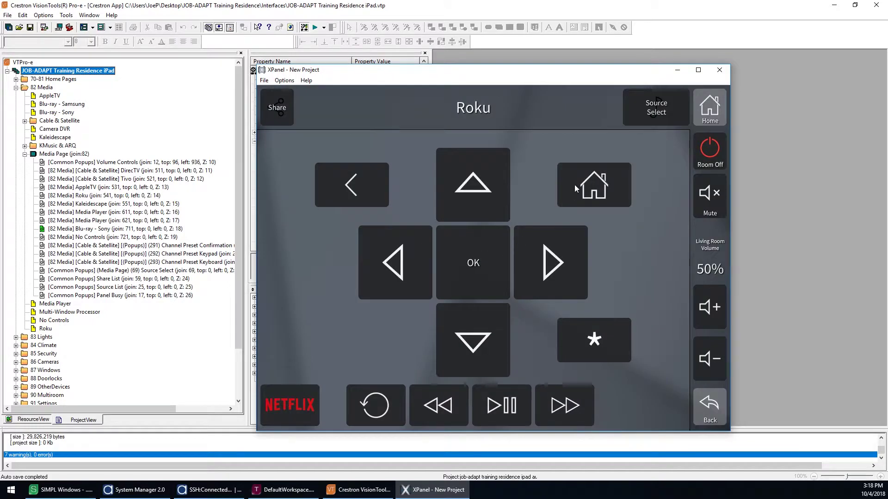
click(643, 107)
click(669, 176)
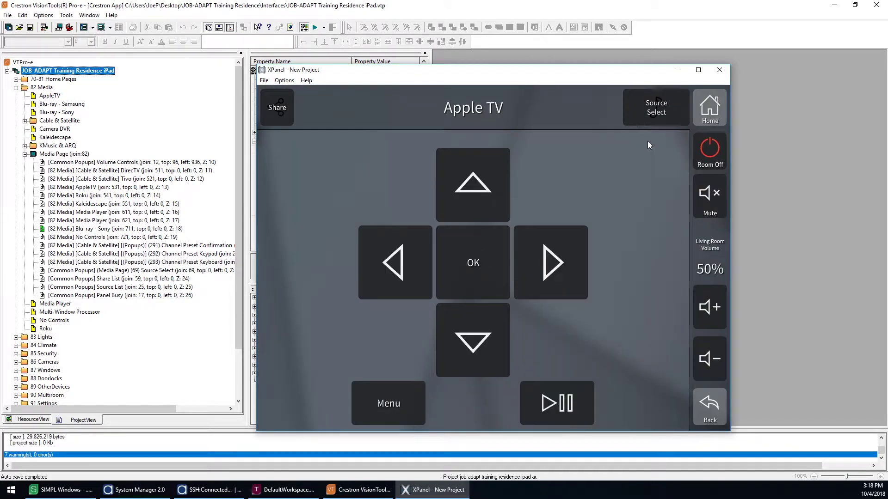
click(641, 118)
click(512, 181)
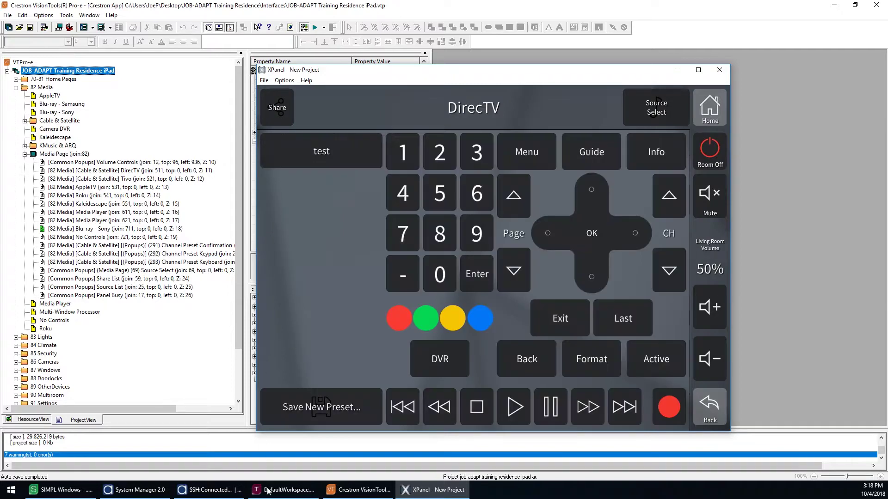
- Check the source changes in the Crestron Toolbox signal trace and return to the XPanel window
click(284, 490)
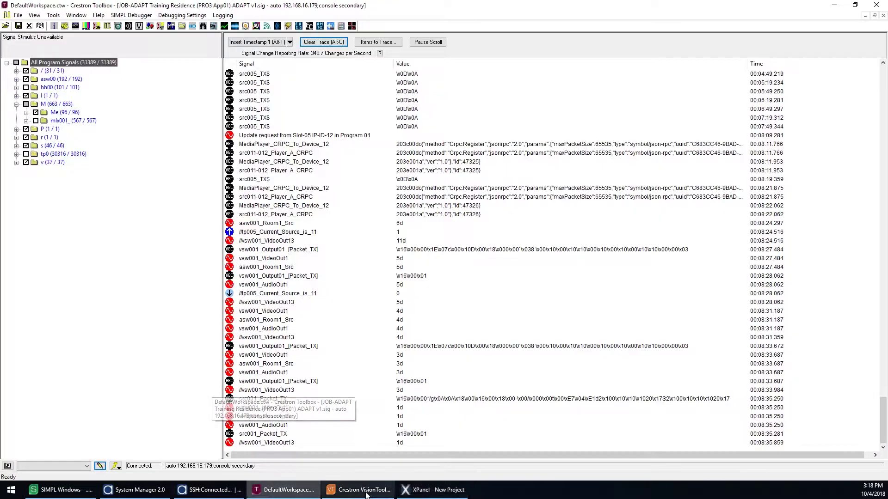
click(432, 490)
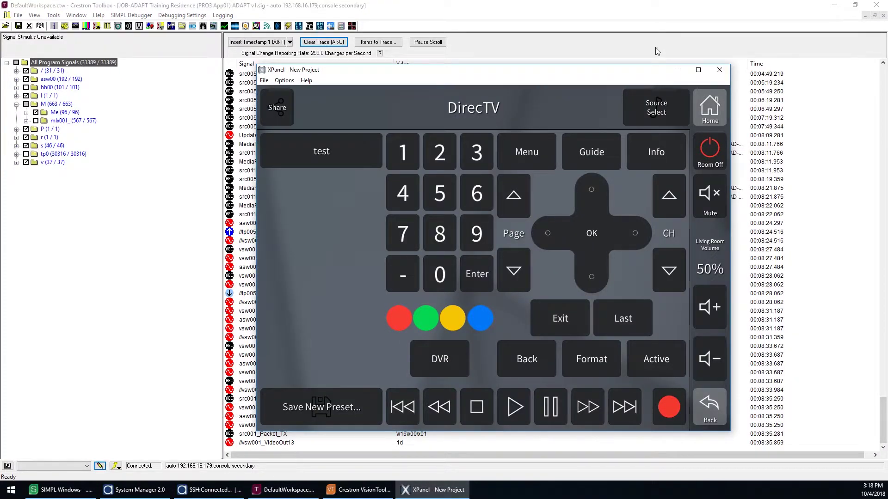
- Move the XPanel window to expose the signal trace and test the TiVo, Apple TV and Roku source pages in turn
drag(628, 70, 730, 16)
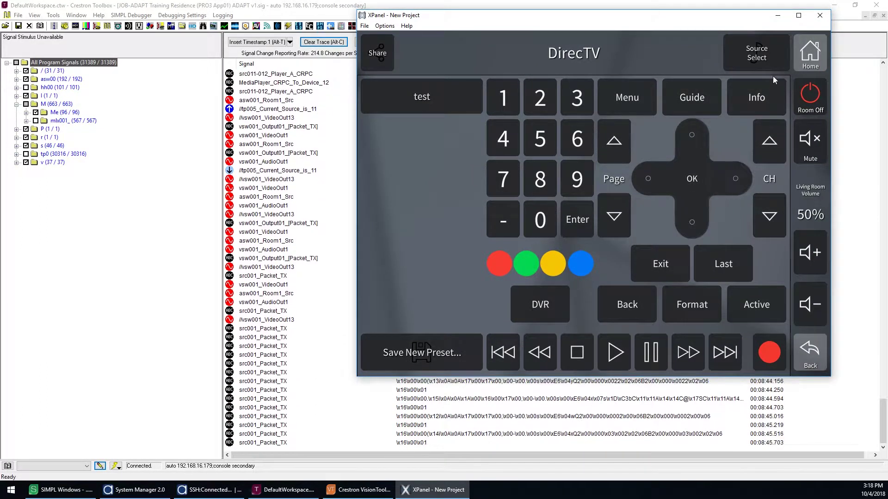
click(761, 63)
click(705, 112)
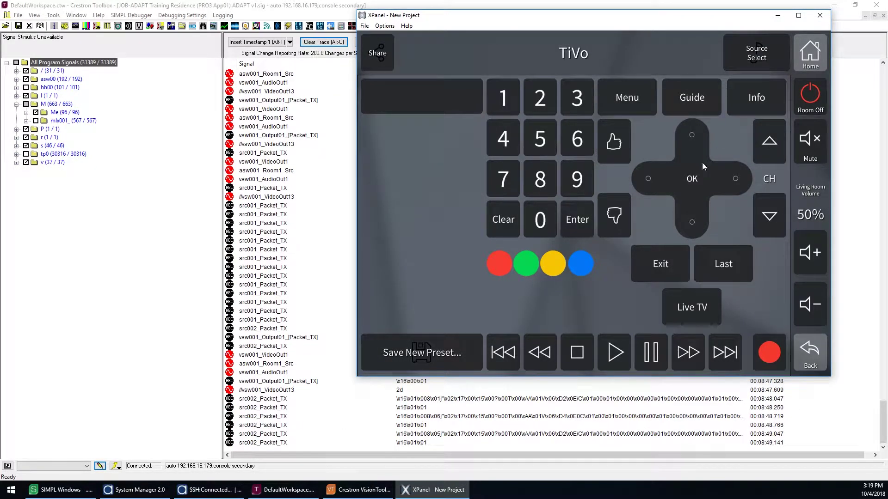
click(751, 57)
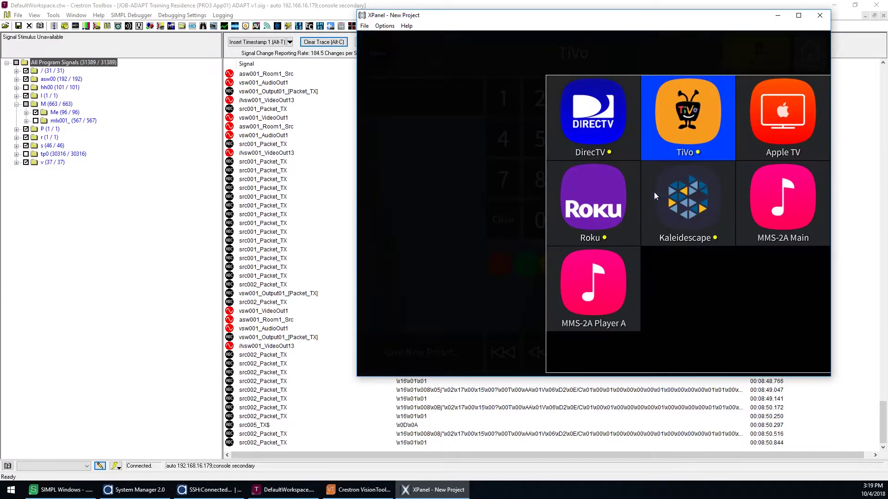
click(808, 142)
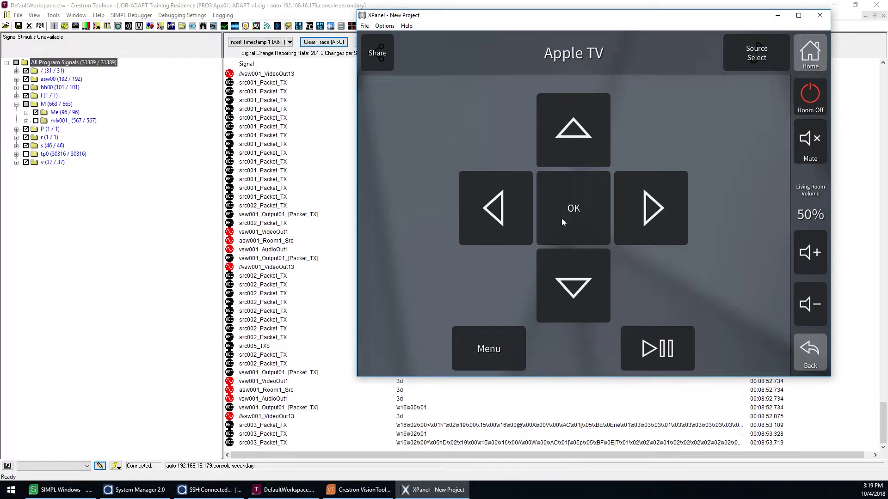
click(754, 55)
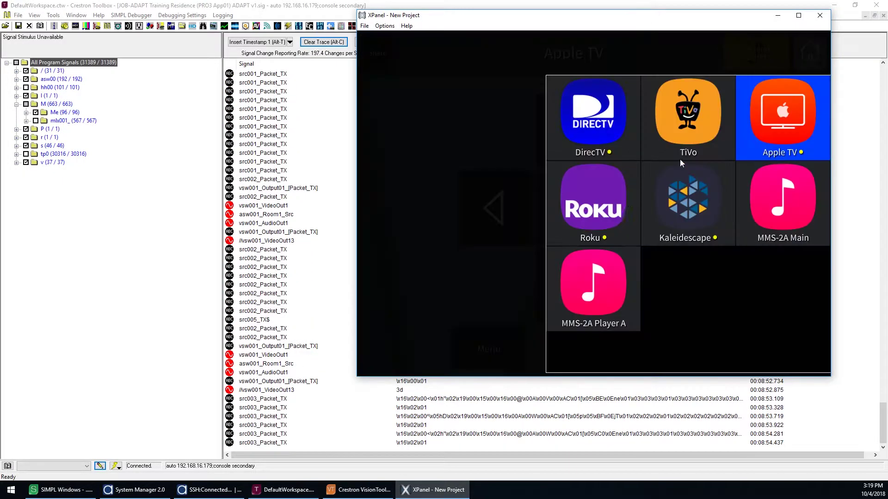
click(578, 216)
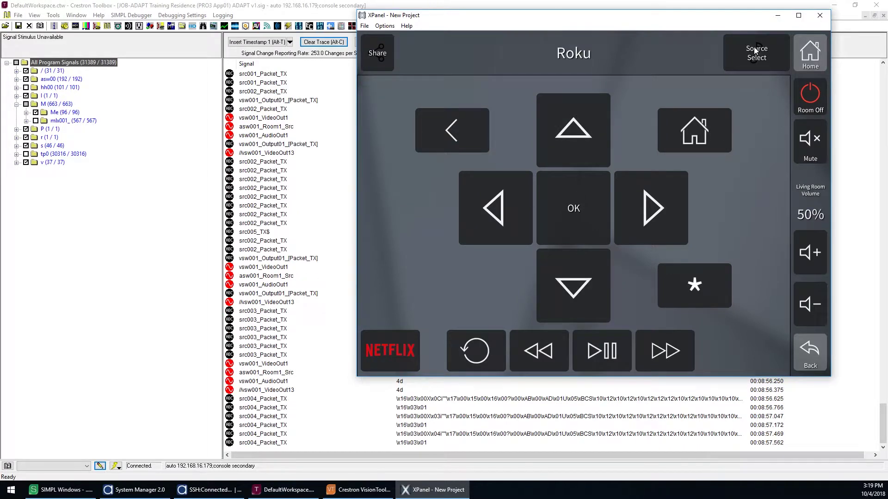
- Test the Kaleidescape, MMS-2A Main and MMS-2A Player A source pages of the Living Room in turn
click(754, 46)
click(676, 184)
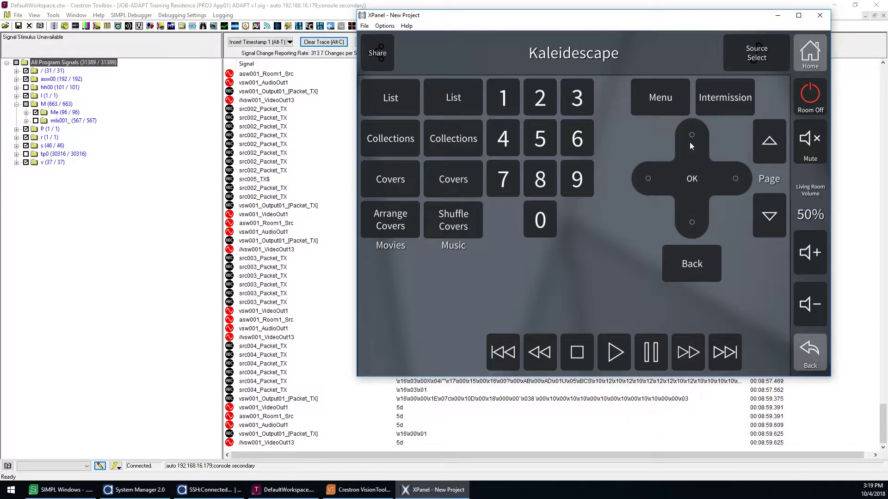
click(747, 60)
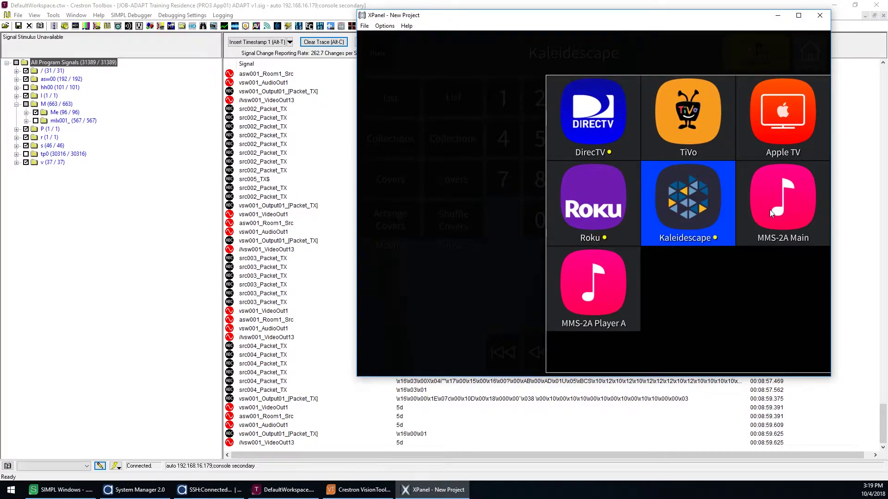
click(770, 210)
click(748, 58)
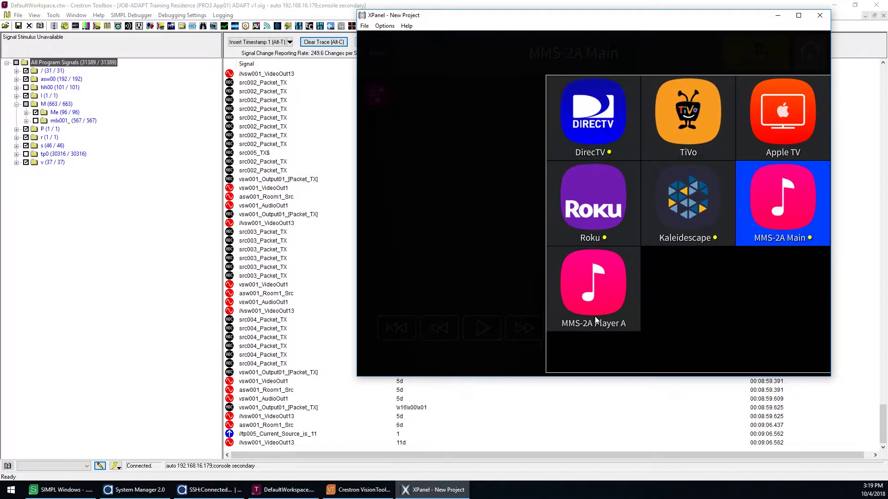
click(595, 316)
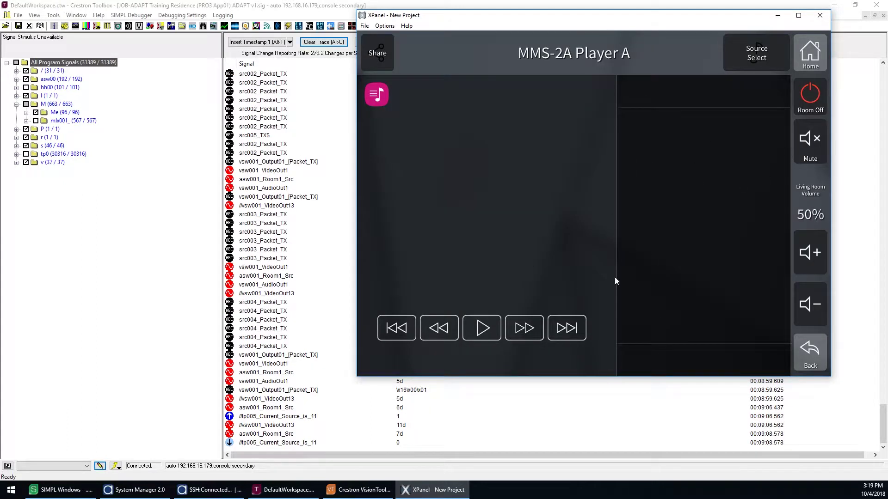
- Return to the Living Room home page, check the All Rooms list and close it again
click(808, 56)
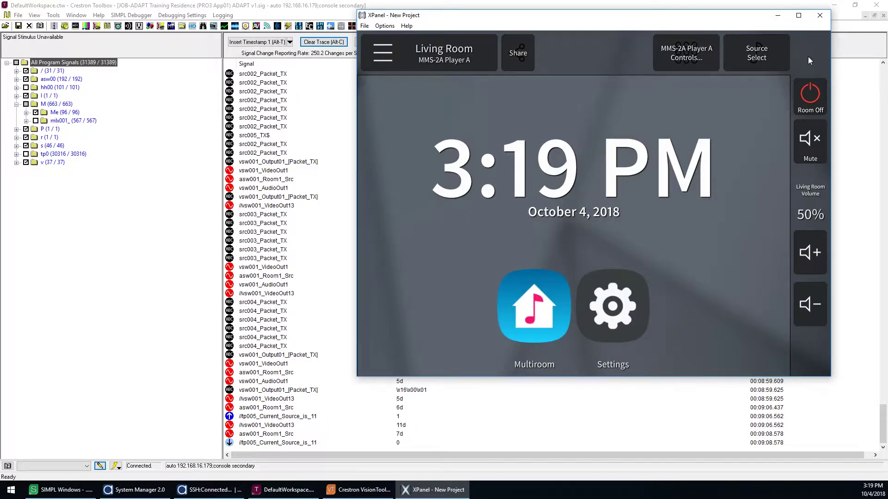
drag(646, 35, 500, 73)
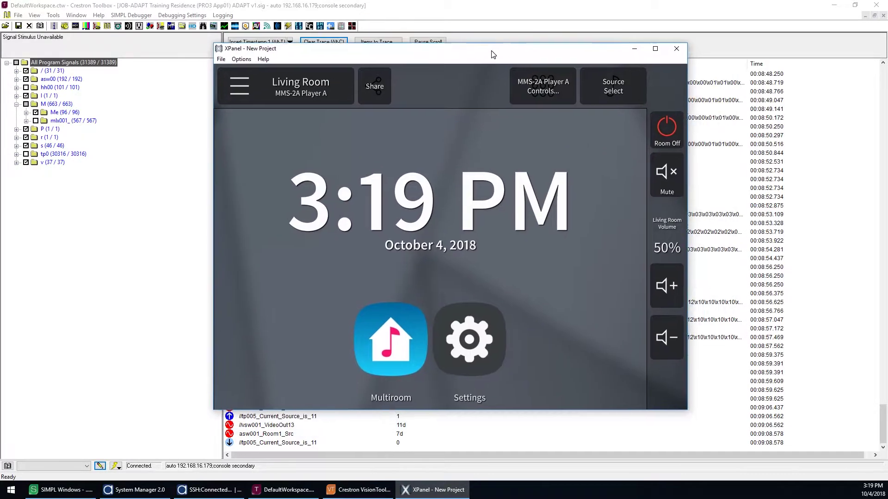
click(329, 82)
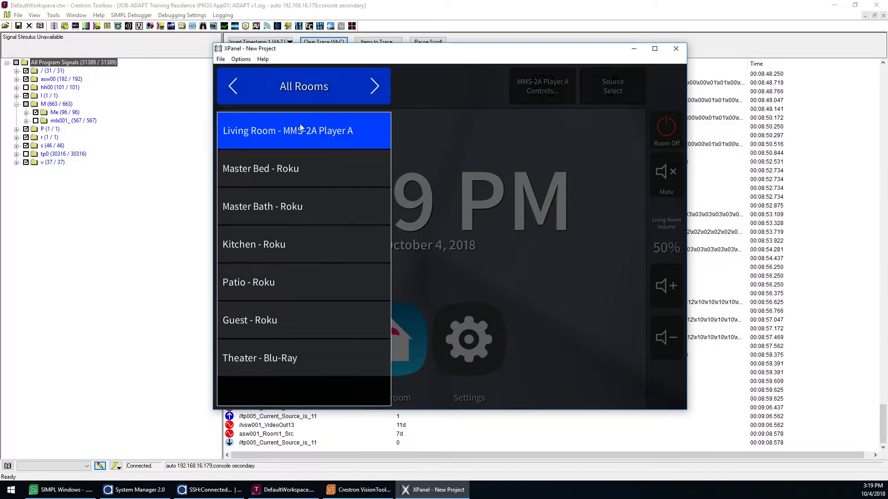
click(304, 93)
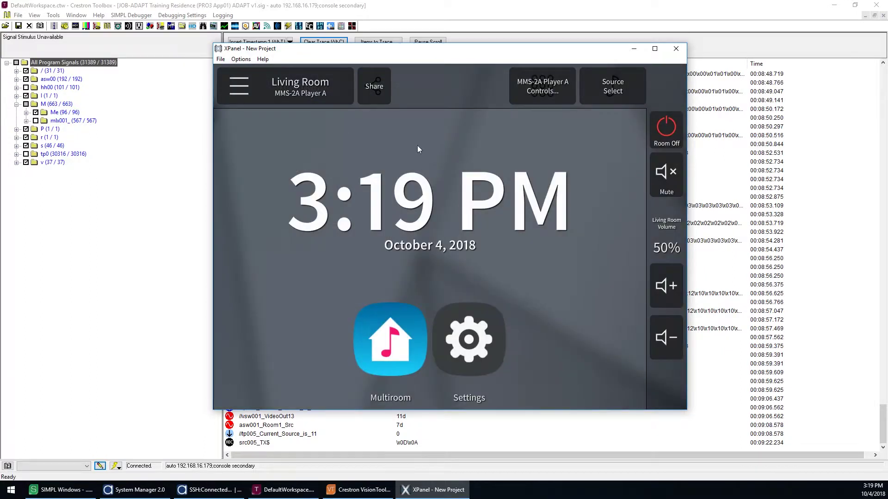